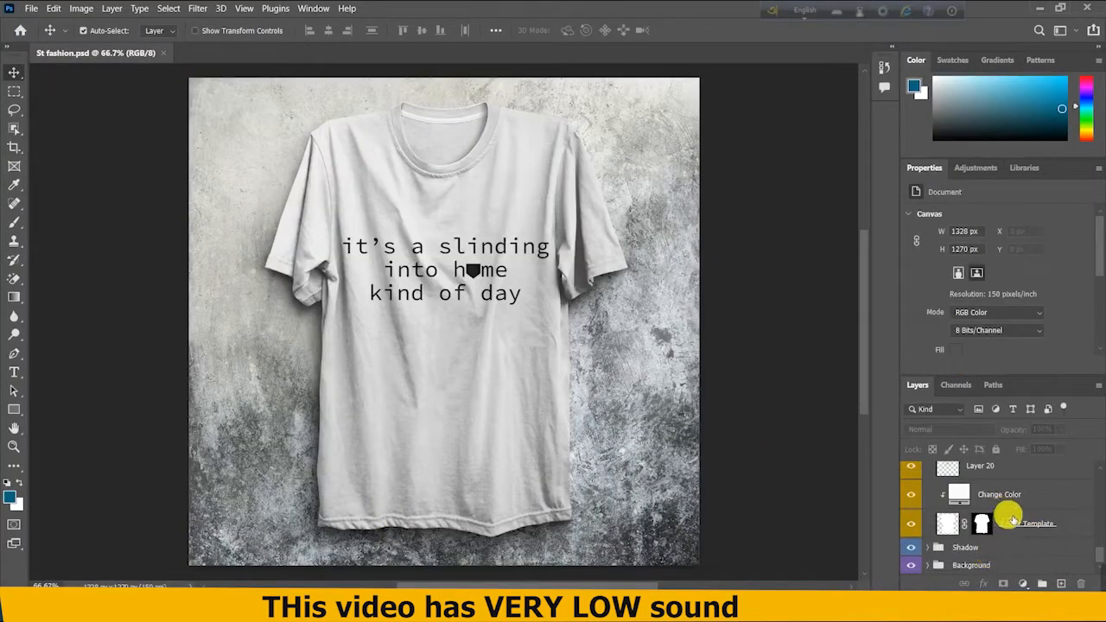
Step: Delete the layer holding the "it's a slinding into home kind of day" lettering from the T-shirt mockup
scroll(1012, 520, up, 2)
click(980, 540)
key(Delete)
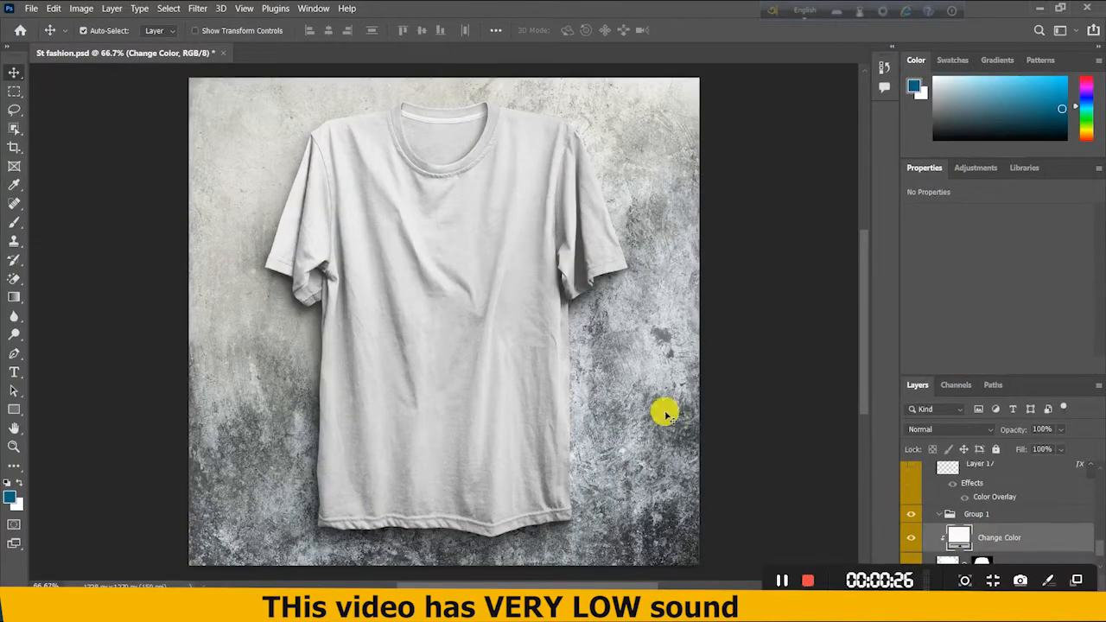
Step: Open the estd image from the outer break_2 font-love2 folder inside T - Shirt mock up on drive F
click(35, 12)
click(39, 39)
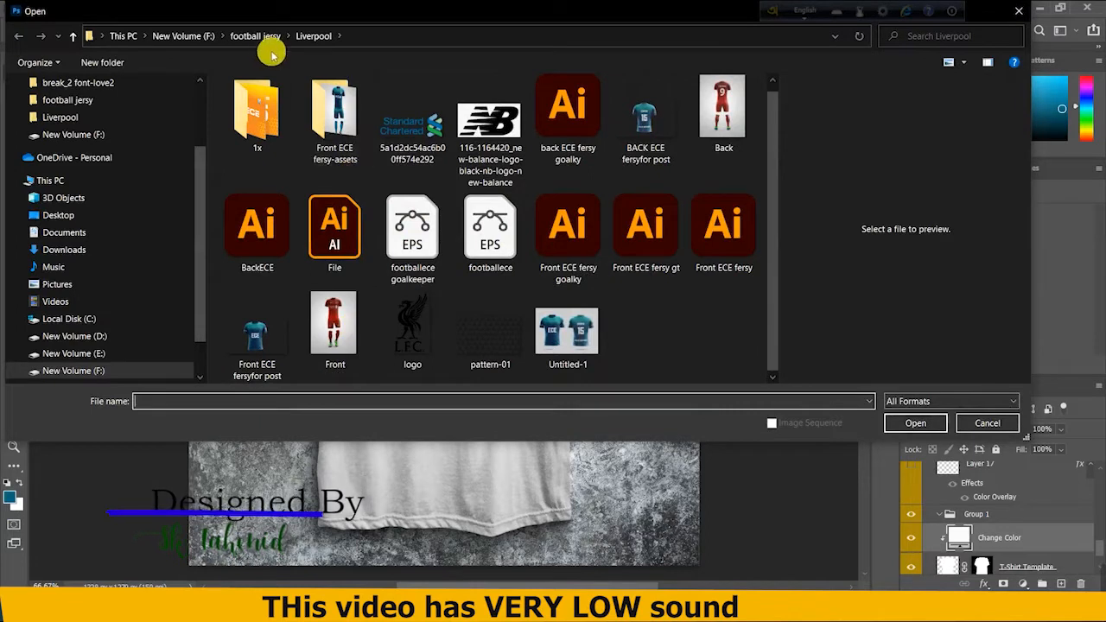
click(201, 36)
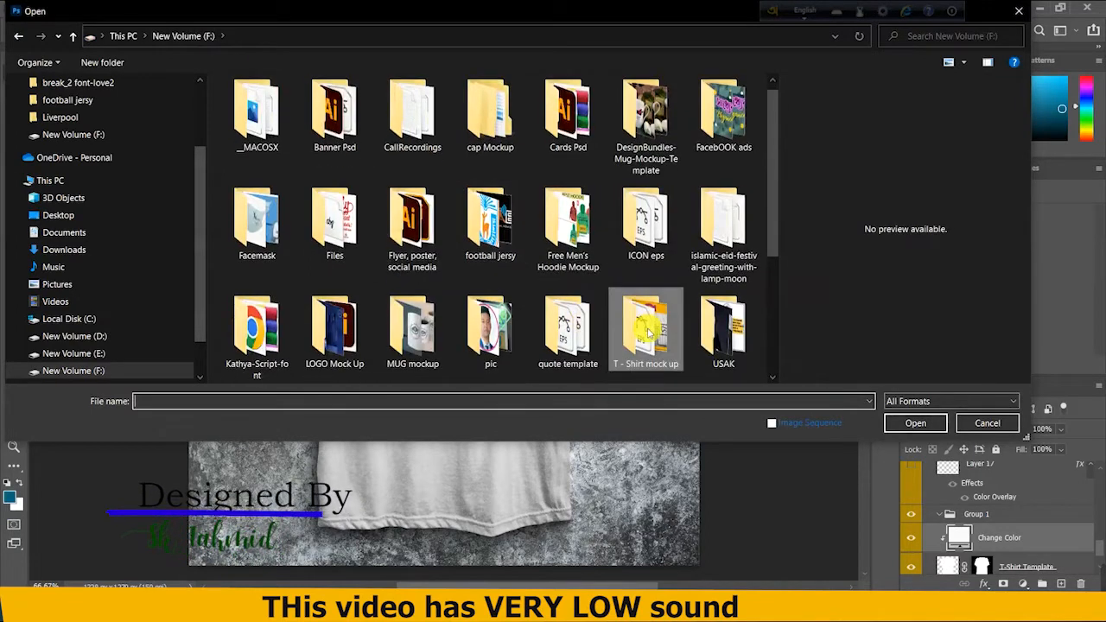
double_click(648, 327)
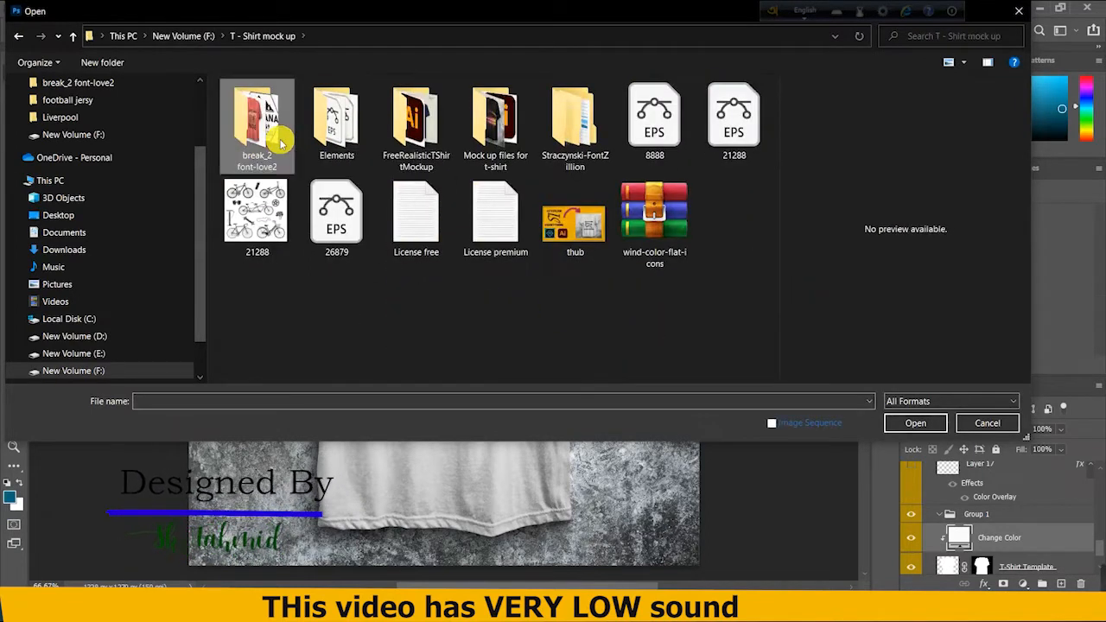
double_click(276, 139)
double_click(247, 105)
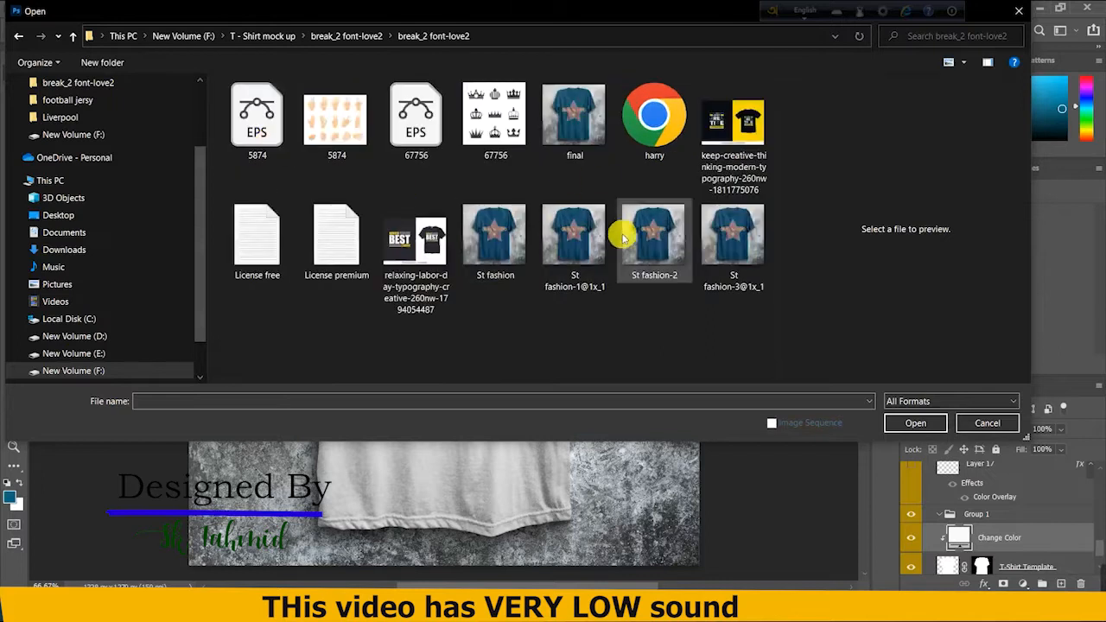
click(362, 33)
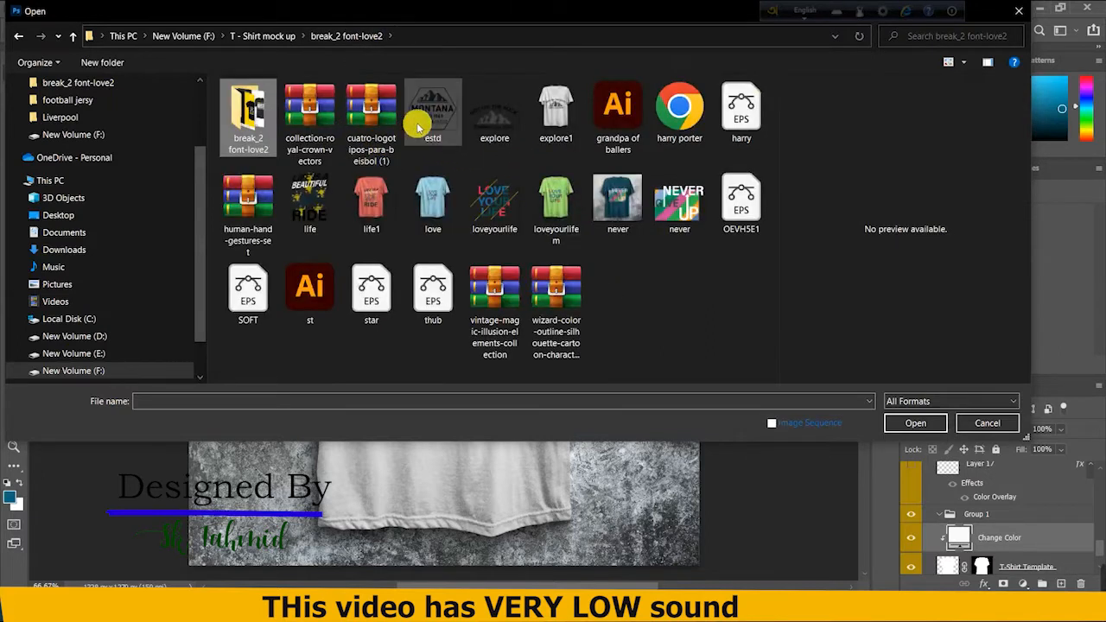
click(420, 116)
click(921, 422)
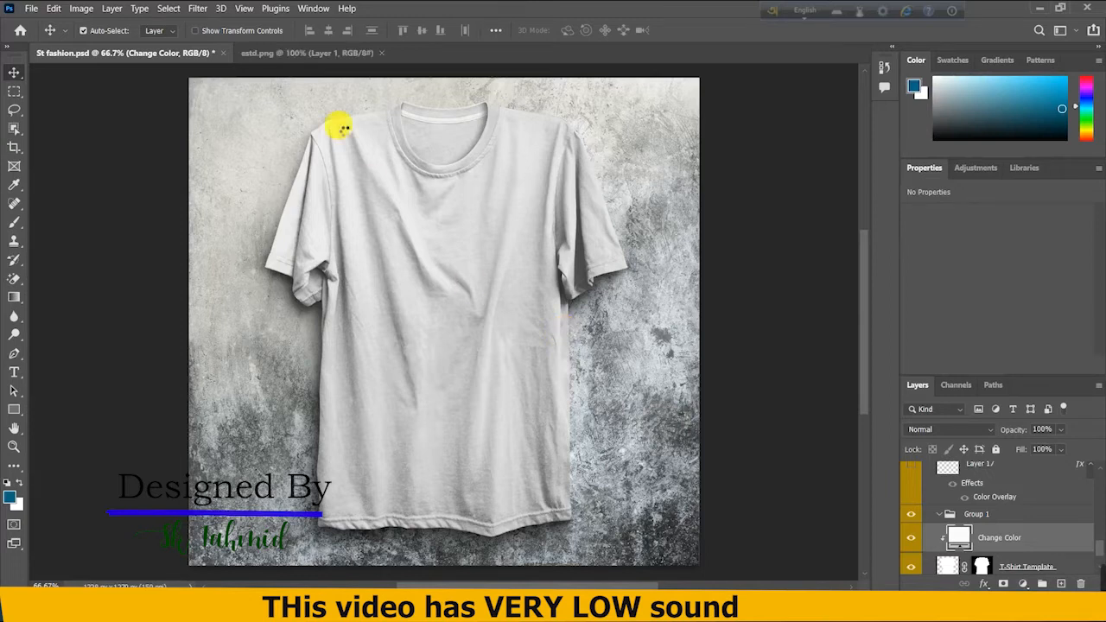
Step: Copy the MONTANA hexagon artwork from estd.png into the St fashion.psd mockup
click(312, 53)
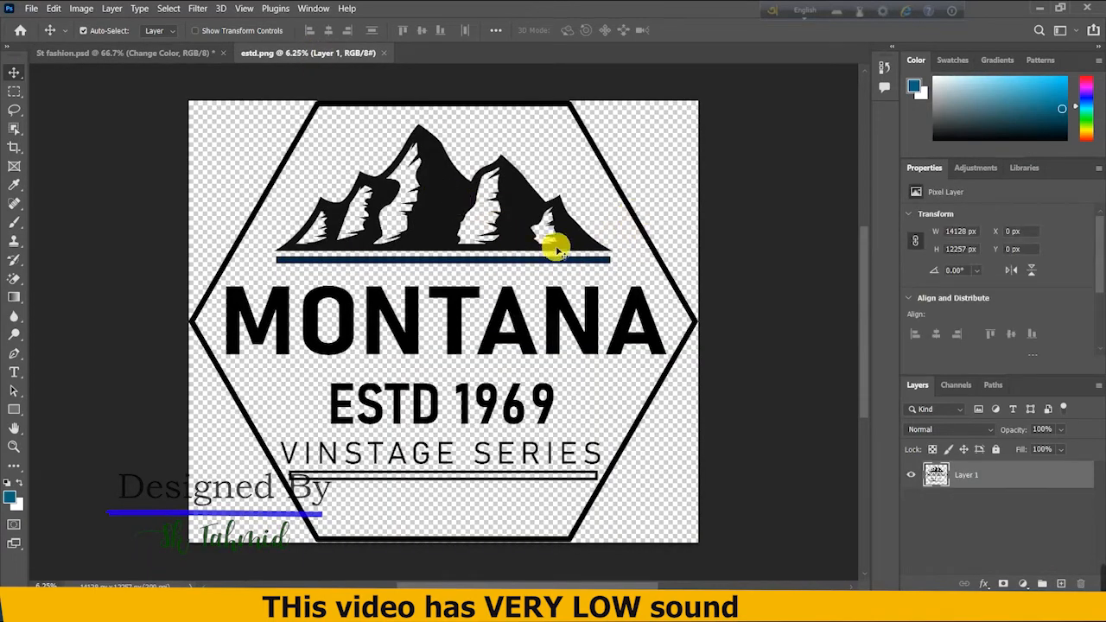
drag(557, 250, 365, 148)
drag(446, 312, 440, 300)
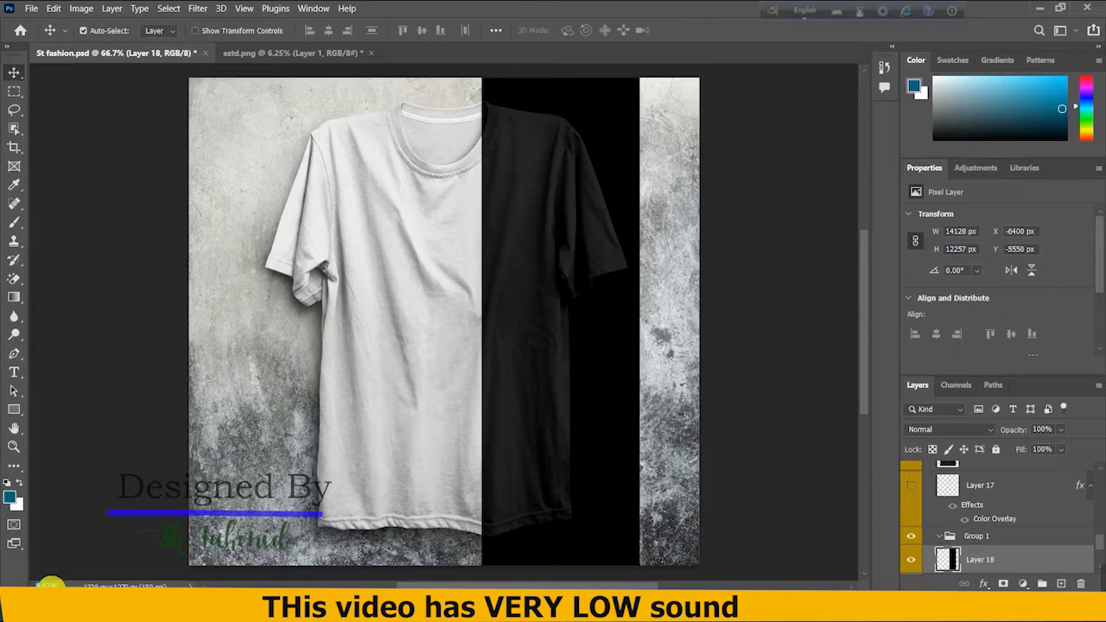
Step: Scale the oversized MONTANA artwork down proportionally to about 7.63% so it fits within the mockup canvas
text(3)
key(Return)
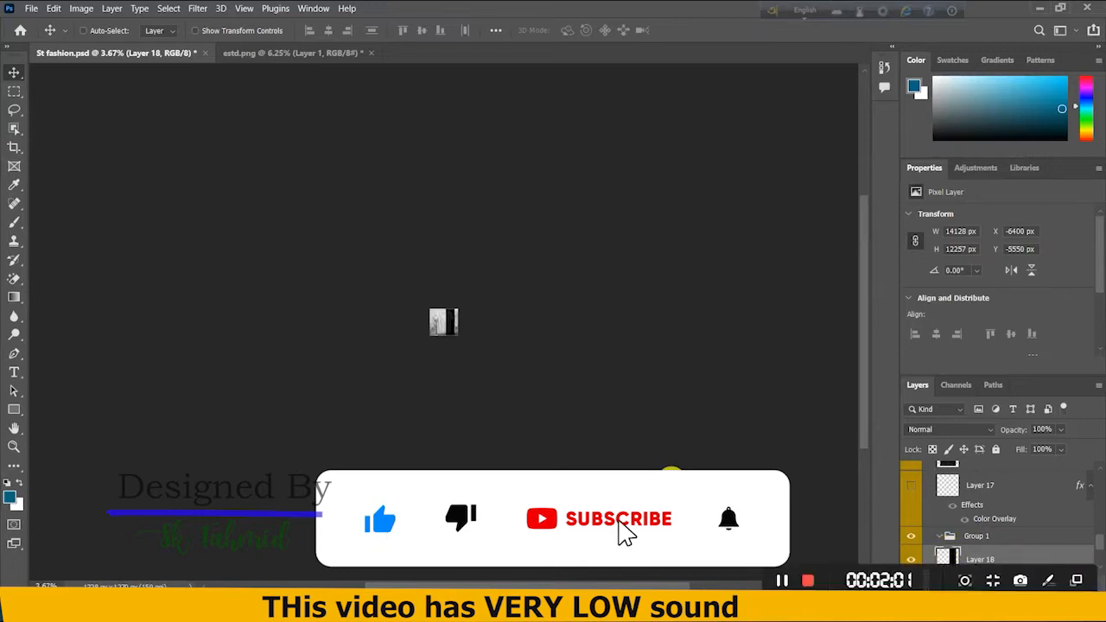
key(ctrl+t)
drag(442, 192, 443, 328)
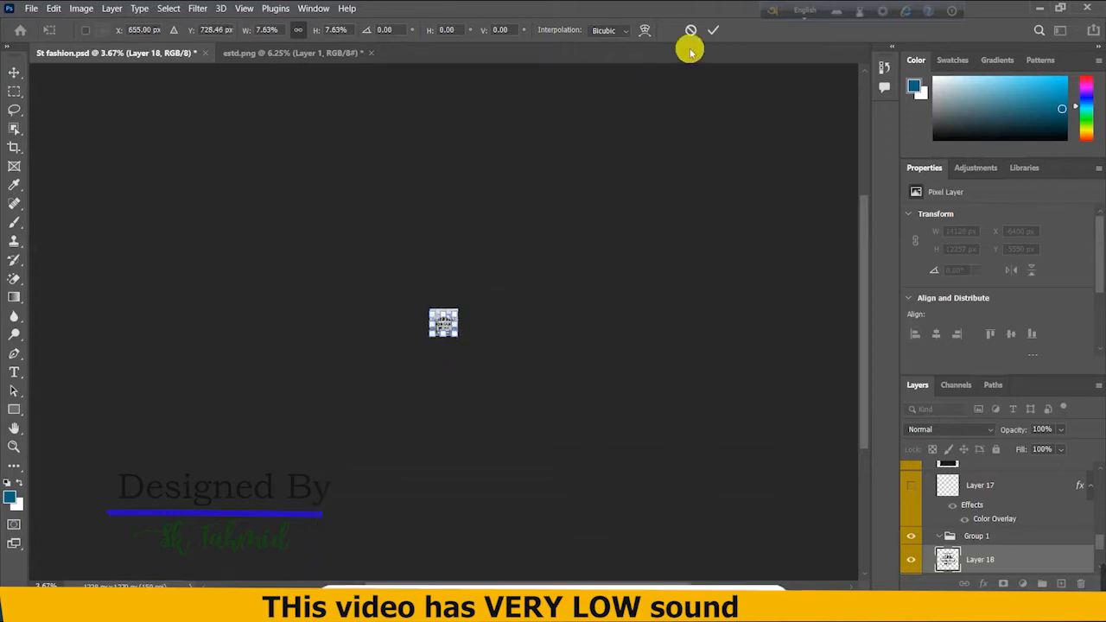
key(Return)
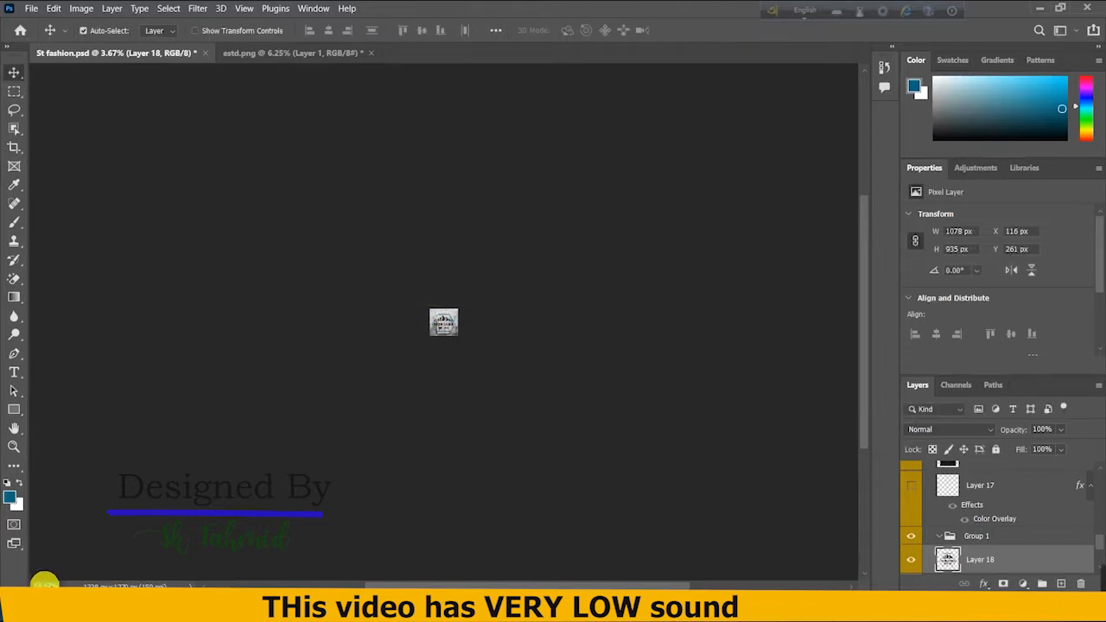
Step: Scale the MONTANA artwork proportionally to about 44% and centre it on the shirt's chest
key(ctrl+0)
key(ctrl+t)
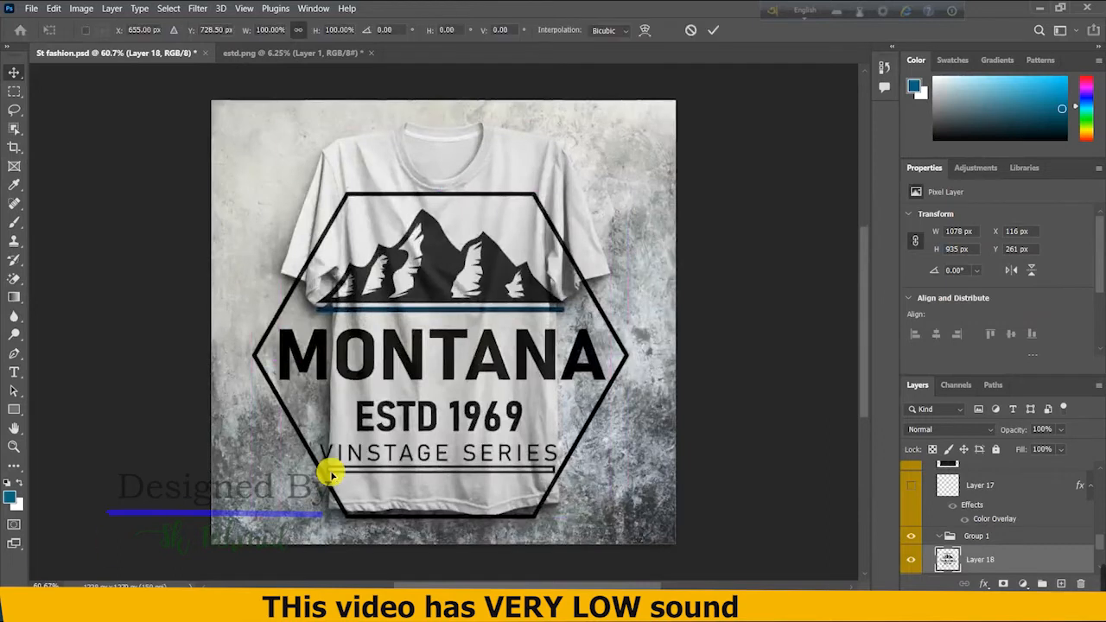
drag(441, 192, 440, 368)
drag(434, 434, 442, 300)
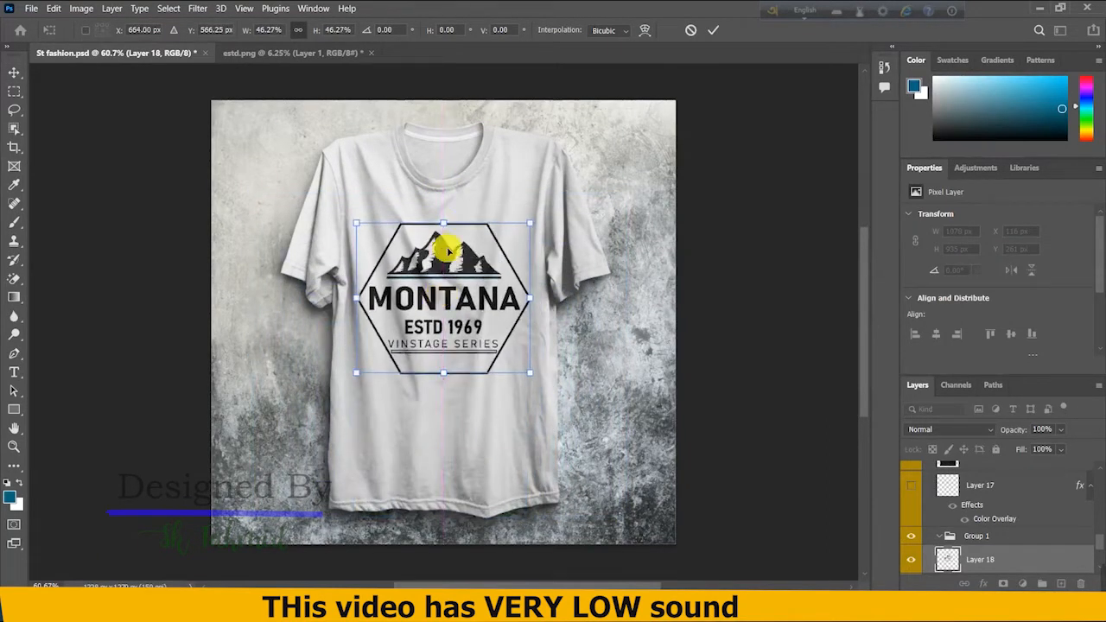
mouse_move(444, 224)
mouse_down()
mouse_move(430, 222)
mouse_move(442, 230)
mouse_up()
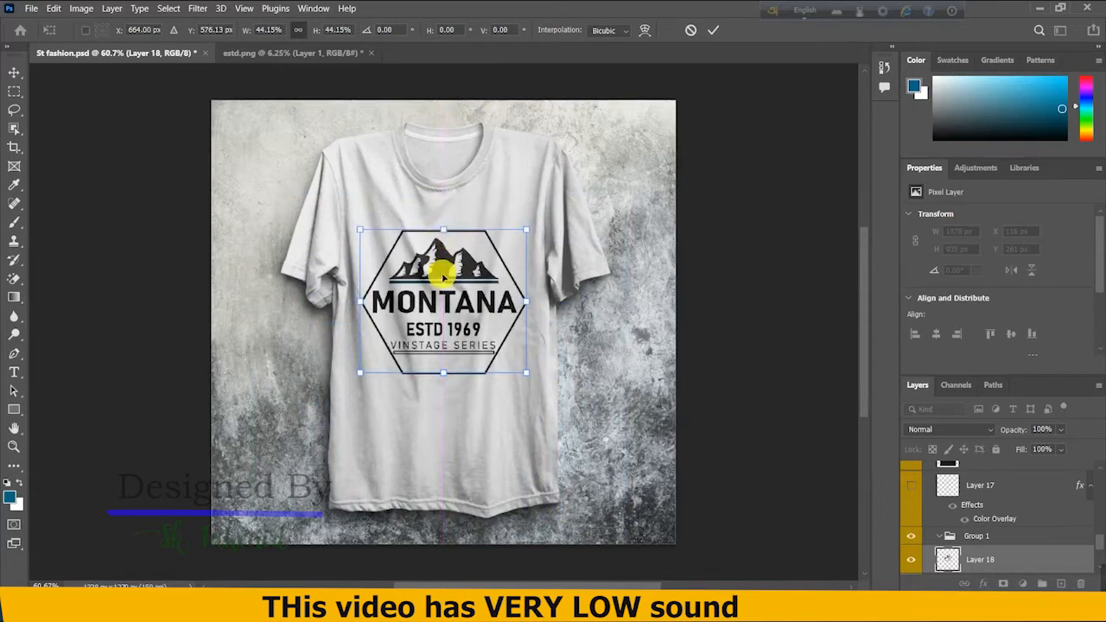
click(713, 30)
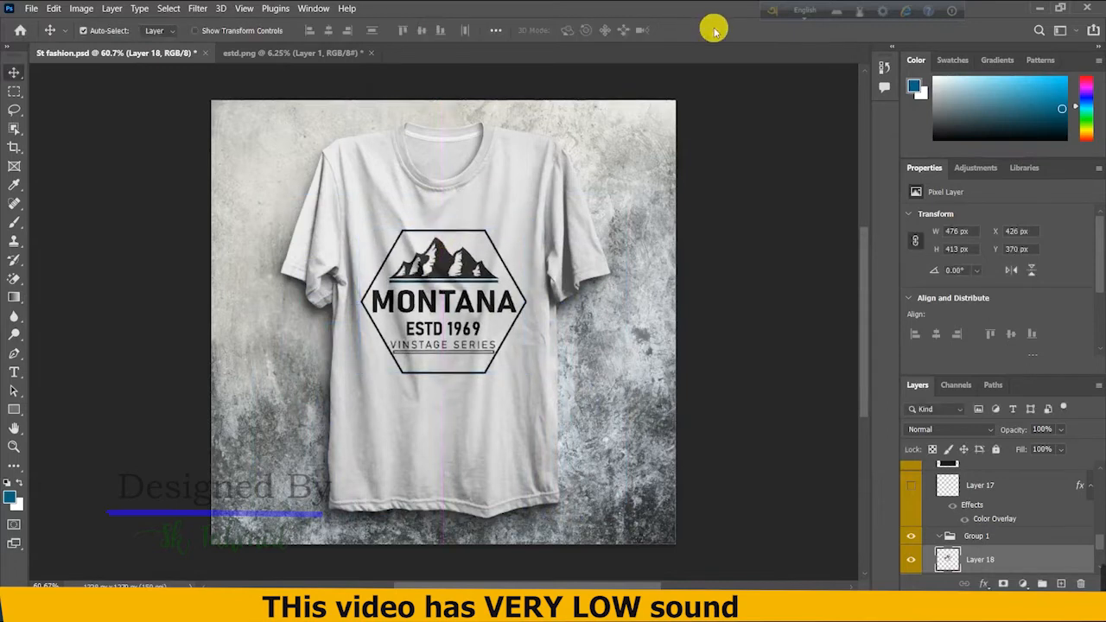
Step: Export the T-shirt mockup with the MONTANA artwork
click(29, 9)
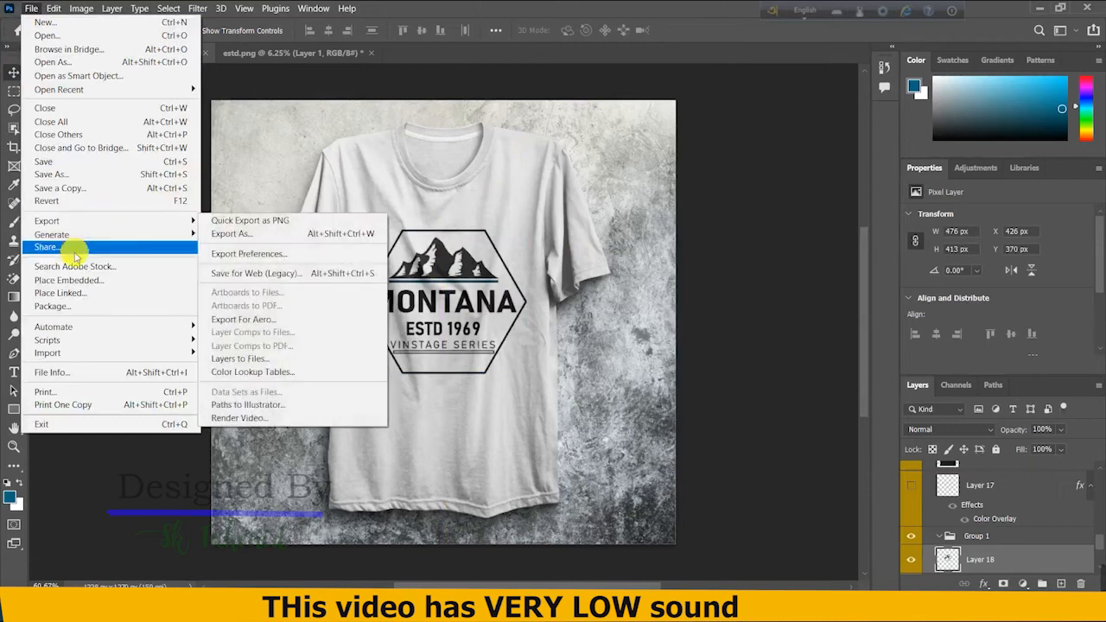
click(785, 463)
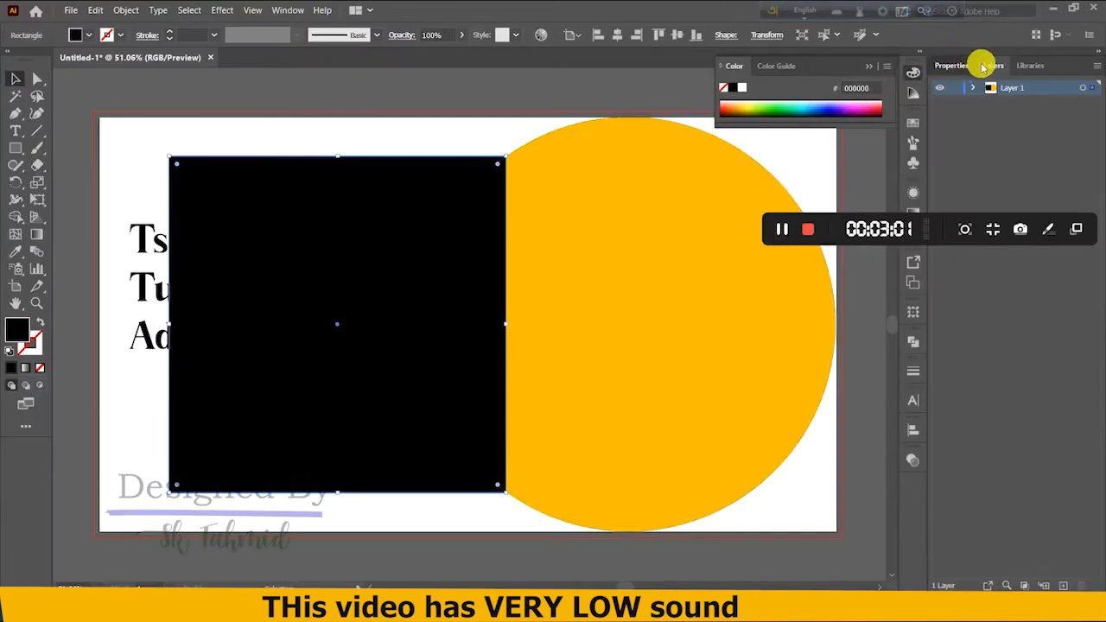
Step: In the Illustrator document, move the black rectangle below the text and the yellow ellipse in the stacking order
click(987, 68)
click(973, 87)
drag(1030, 103, 1035, 140)
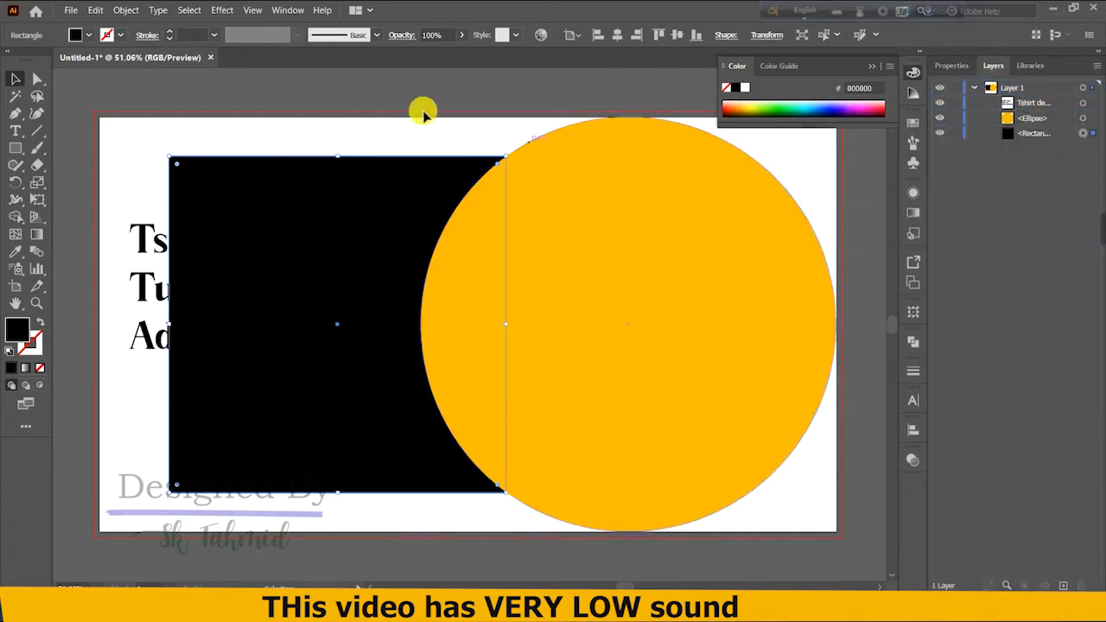
Step: Stretch the black rectangle's left side out to the artboard's left edge, making it about 706 px wide
click(417, 119)
click(149, 246)
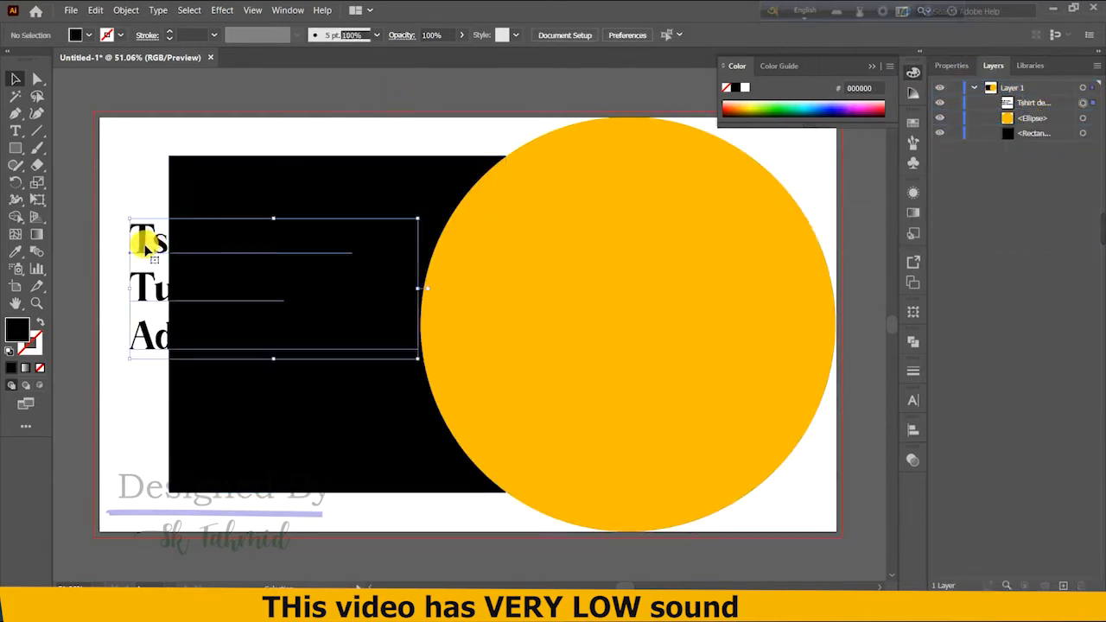
click(302, 171)
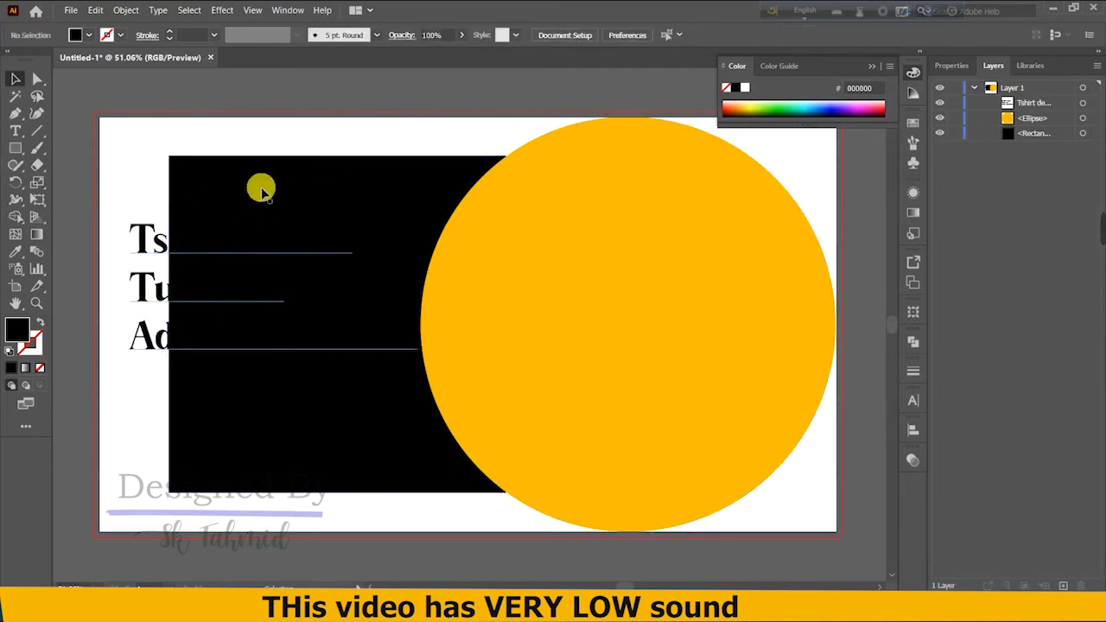
drag(169, 323, 99, 318)
click(829, 156)
Step: Change the fill colour of the "Tshirt design Tutorials Adobe Illustrator" text to yellow FFBC00
click(1033, 120)
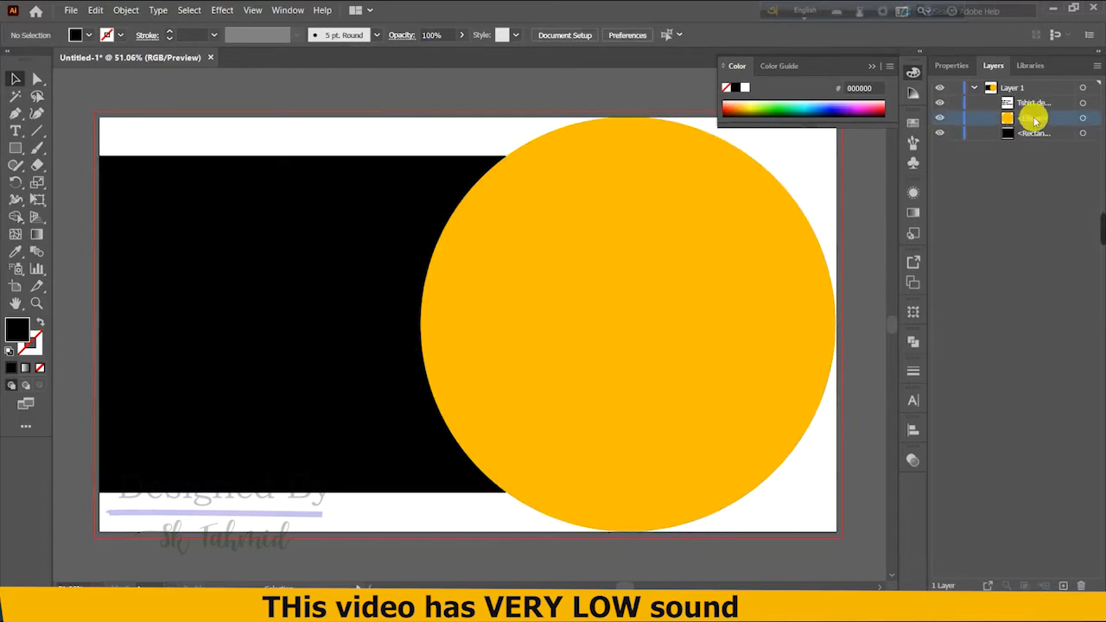
click(1083, 102)
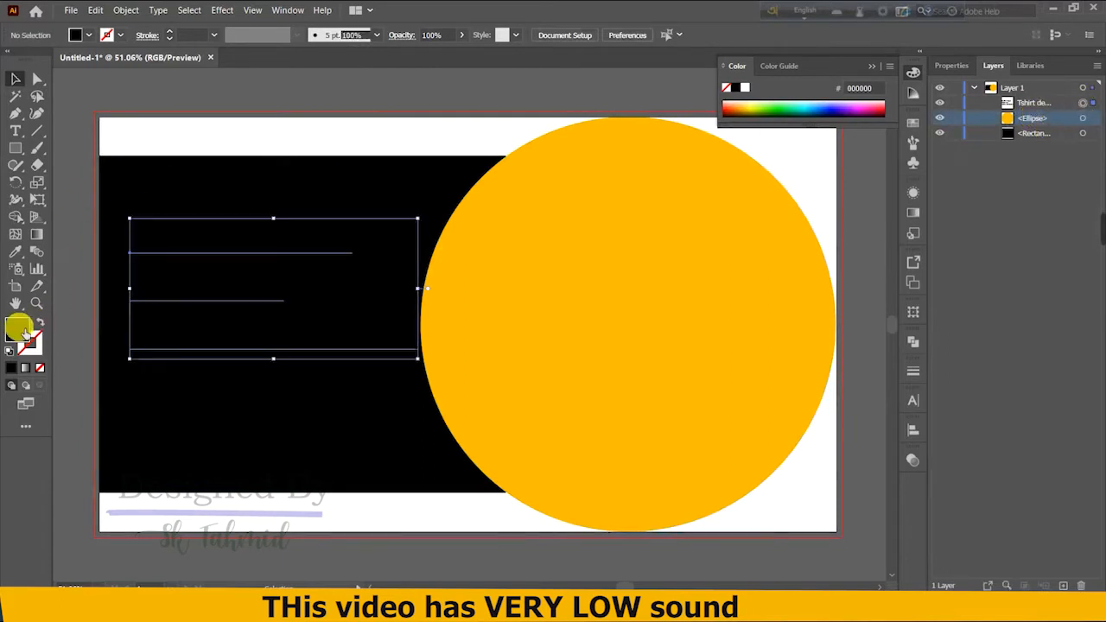
double_click(19, 329)
drag(60, 323, 31, 277)
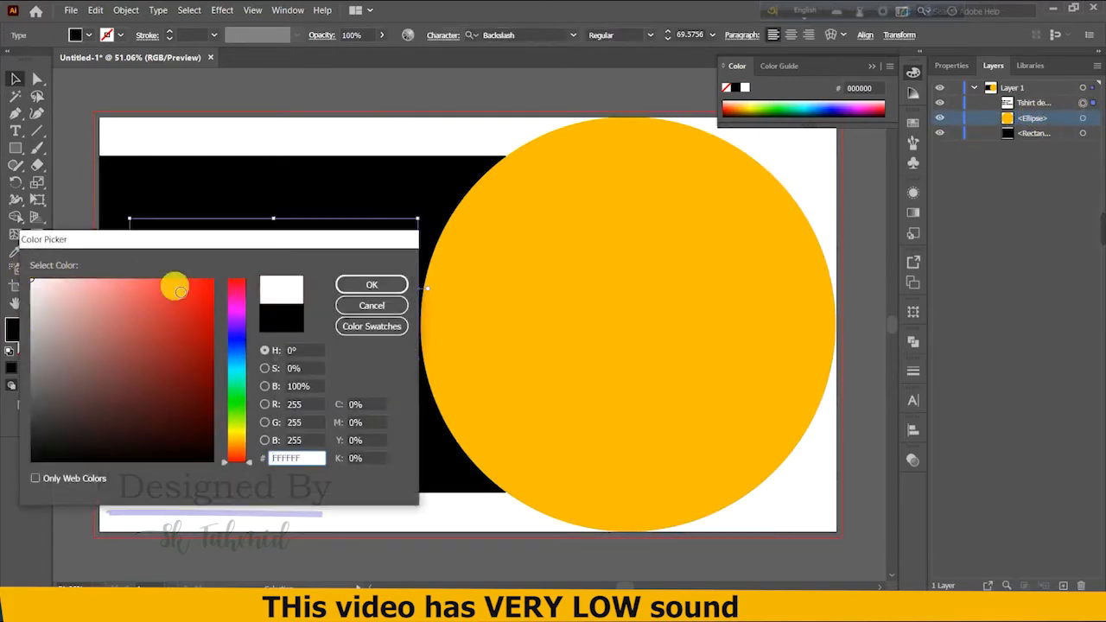
drag(241, 447, 237, 440)
click(186, 282)
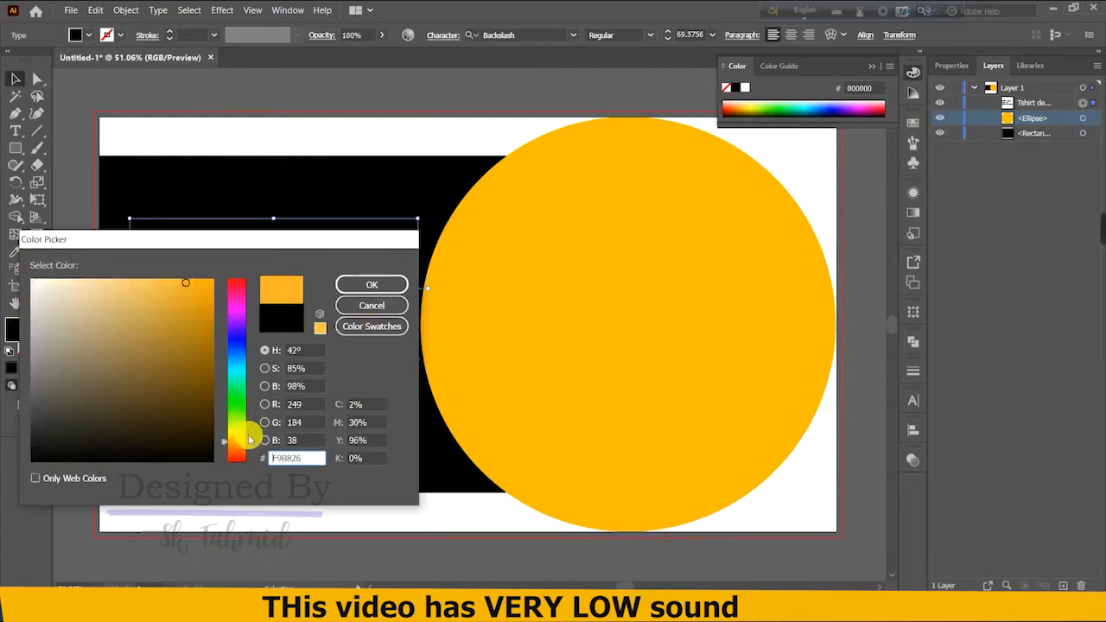
click(184, 284)
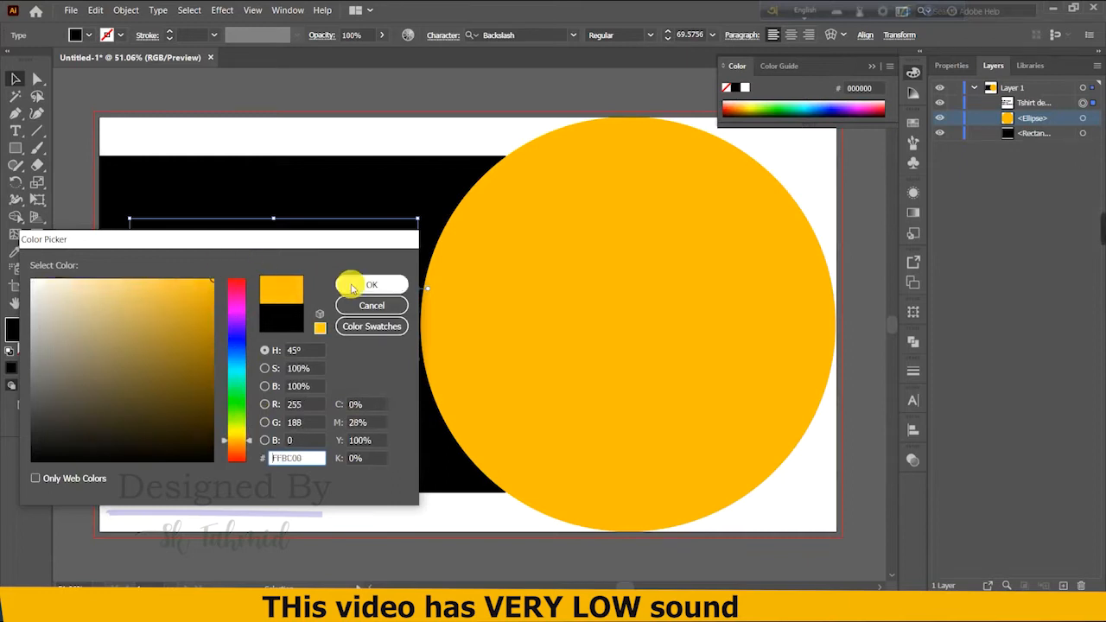
click(359, 285)
Step: Reduce the black rectangle's opacity to 70%
click(409, 182)
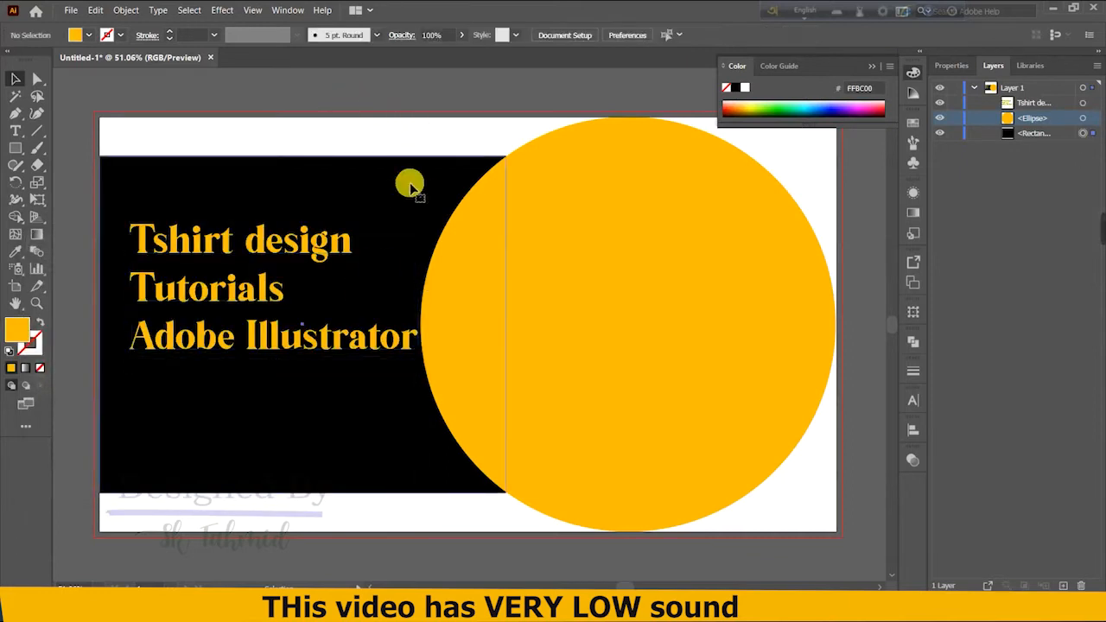
click(960, 69)
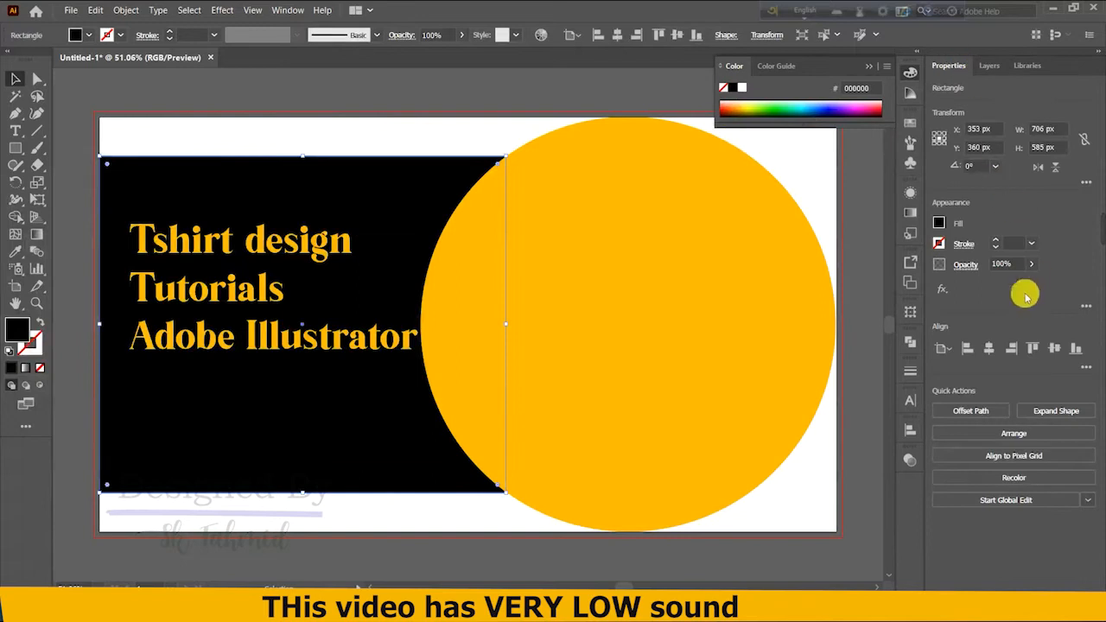
click(1012, 264)
scroll(1012, 264, down, 15)
scroll(1010, 264, down, 2)
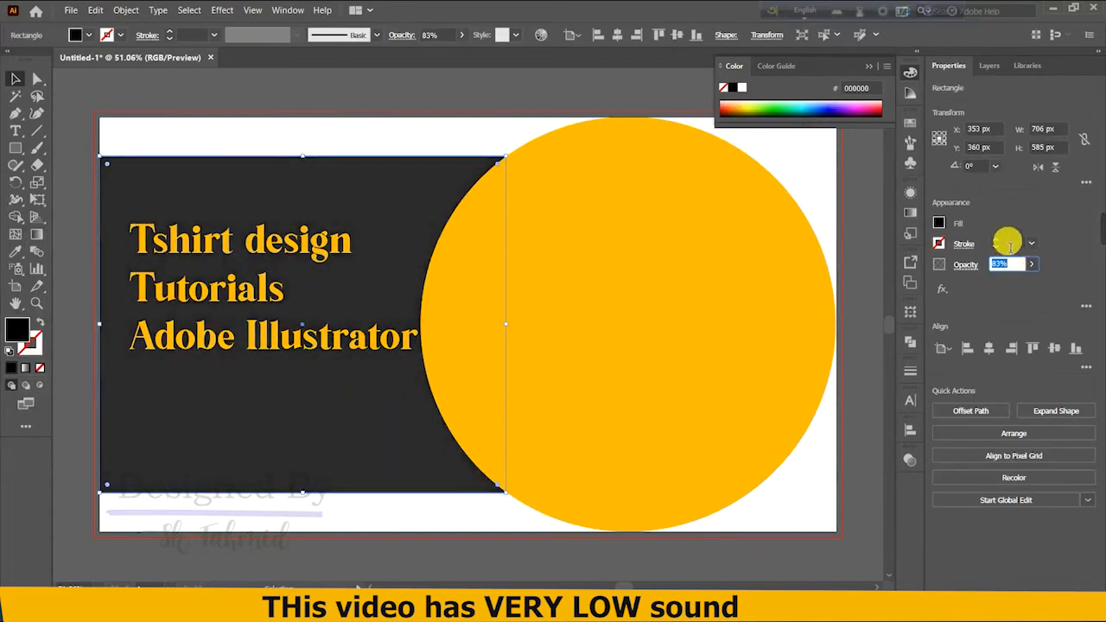
scroll(1013, 264, down, 13)
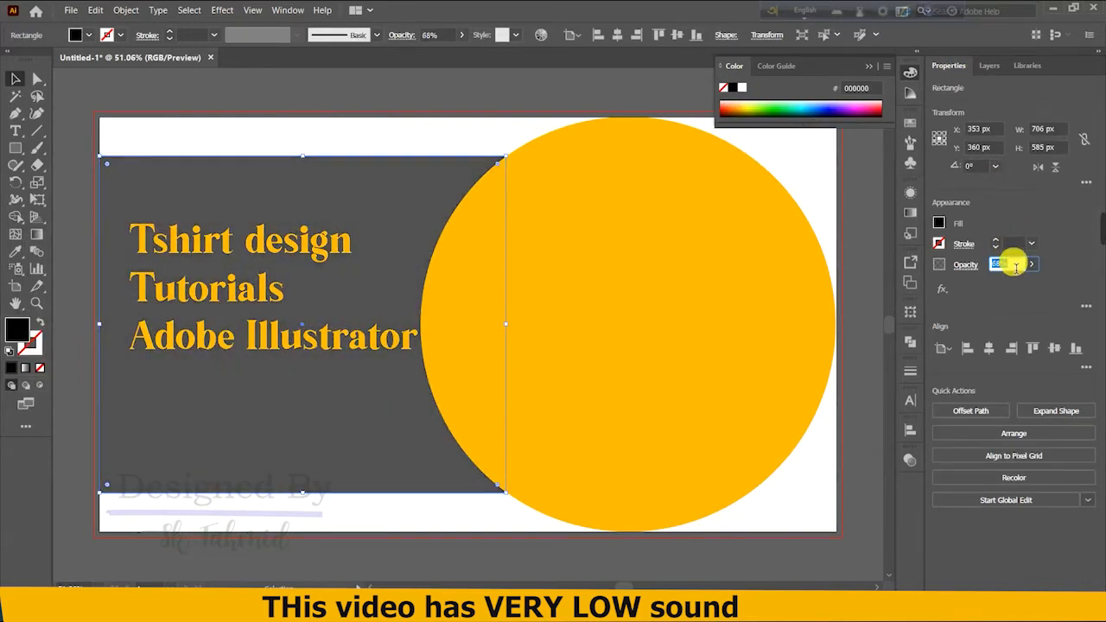
scroll(1016, 267, up, 12)
scroll(1015, 267, down, 14)
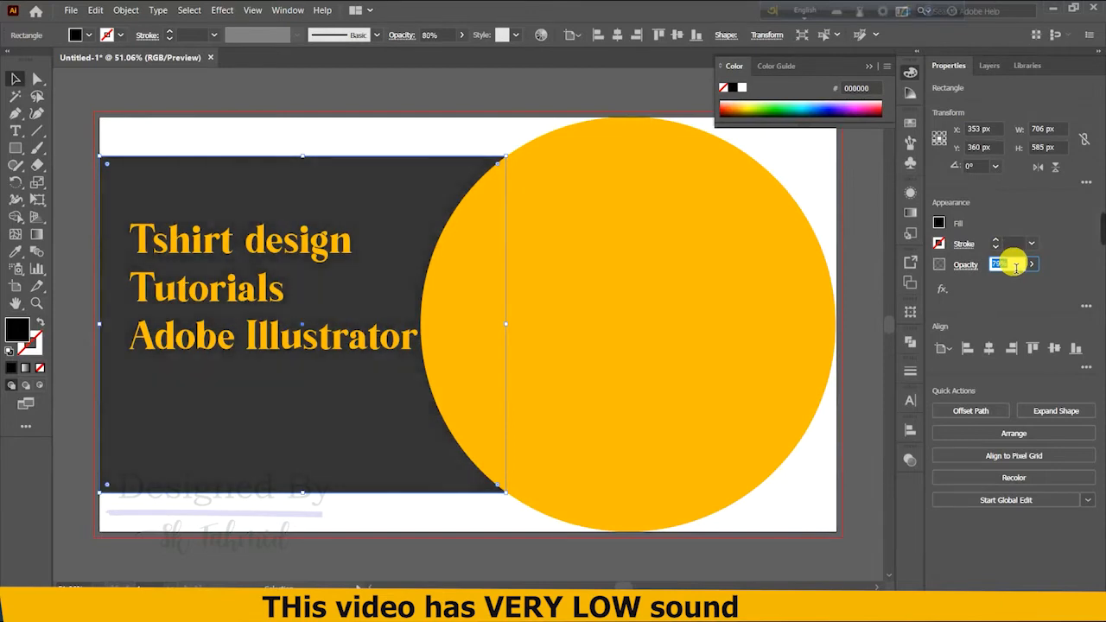
click(473, 126)
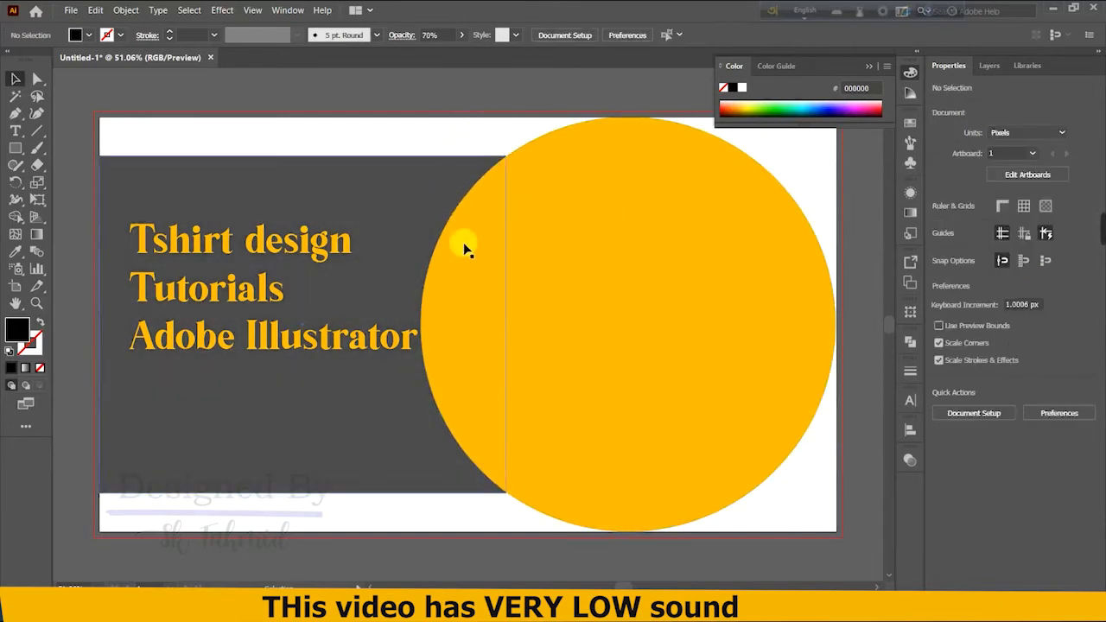
click(383, 186)
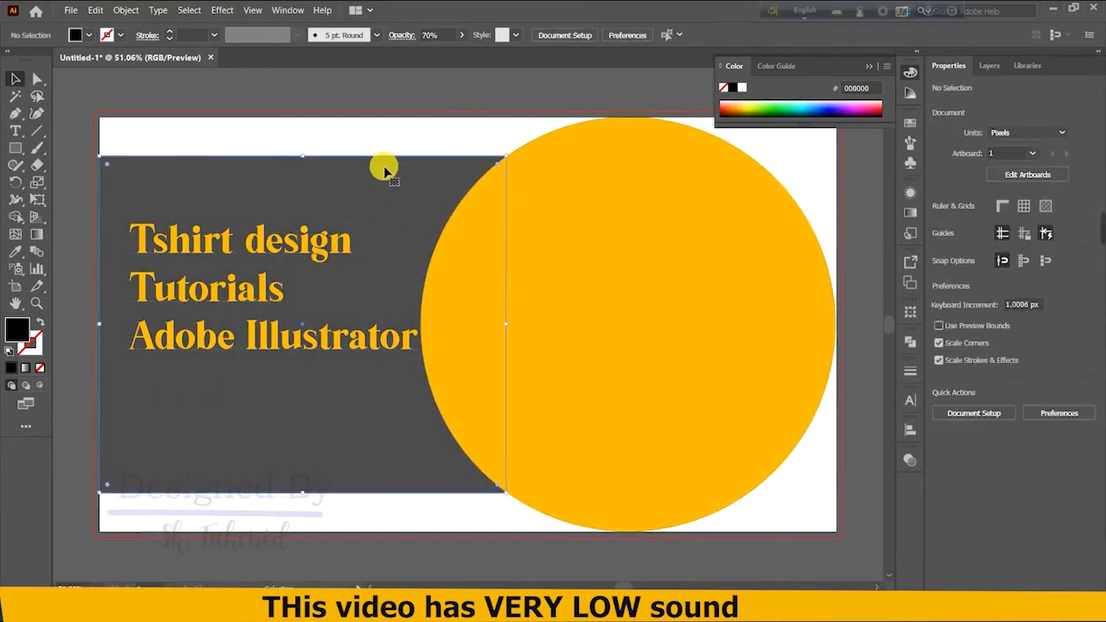
click(126, 10)
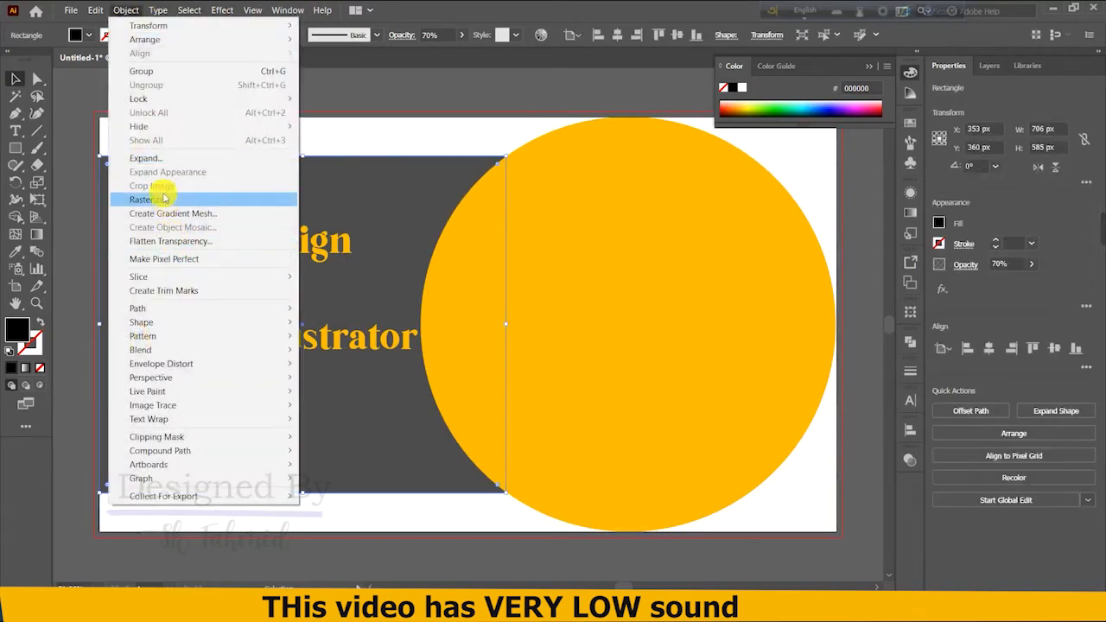
click(160, 160)
click(222, 9)
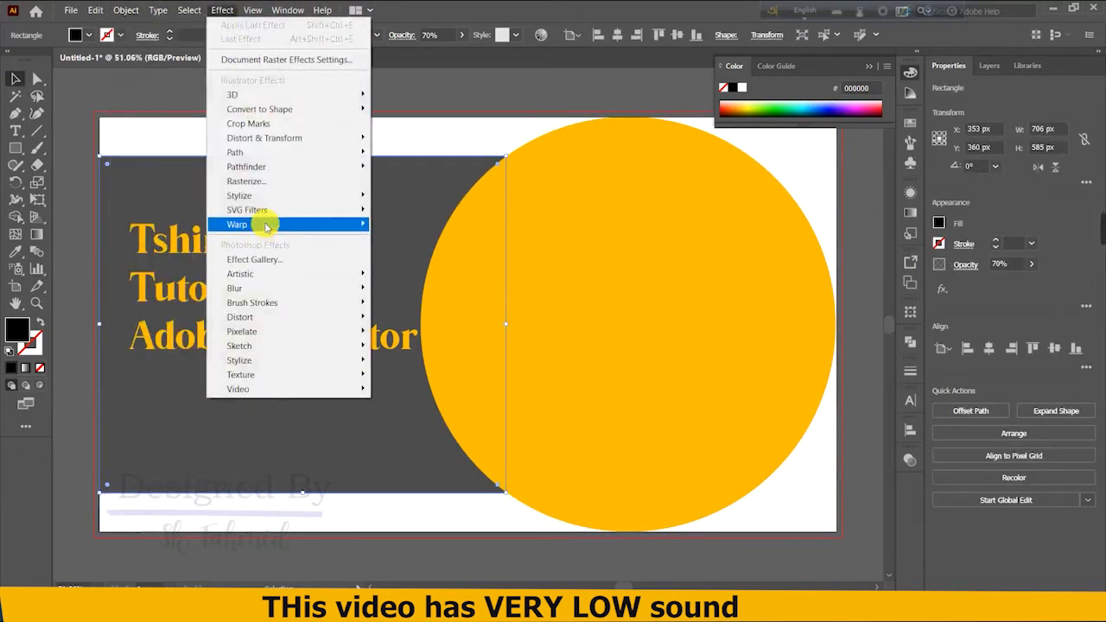
mouse_move(283, 273)
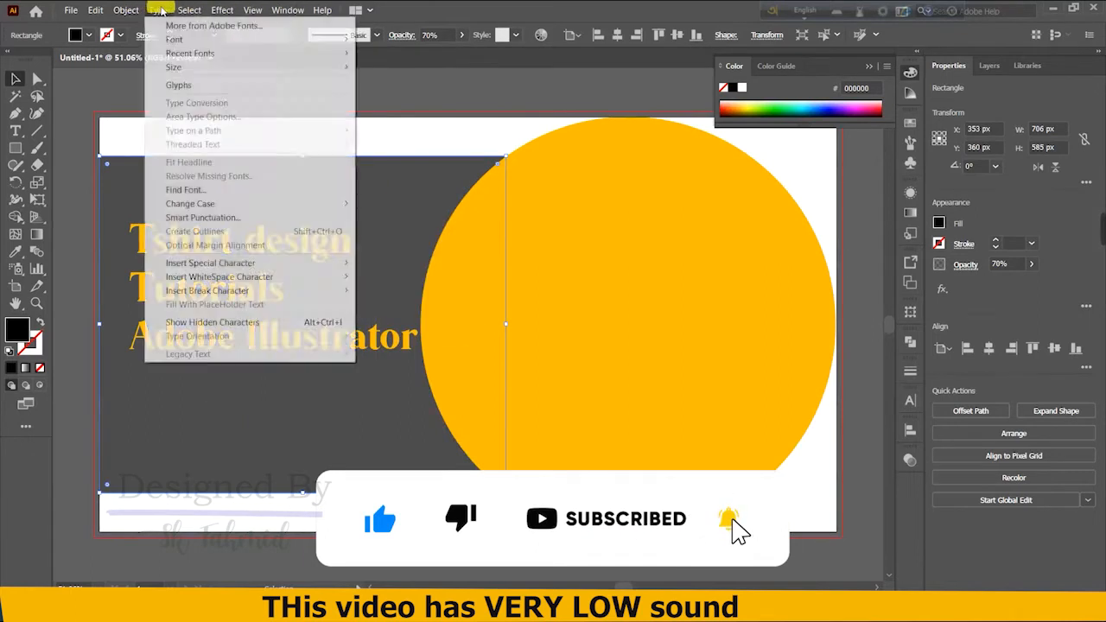
mouse_move(125, 10)
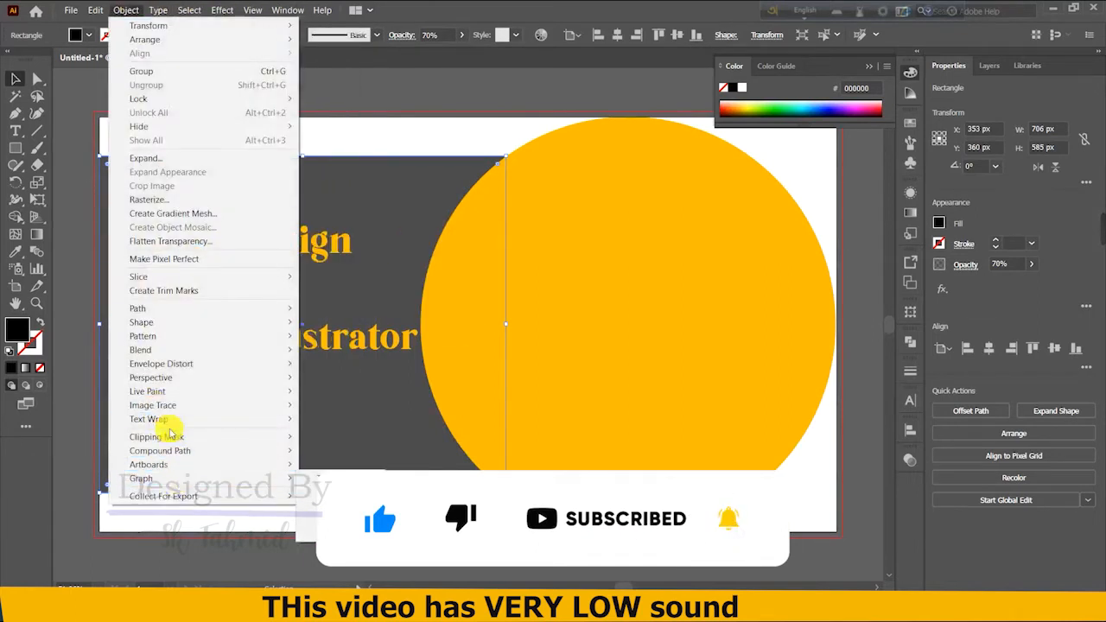
mouse_move(165, 321)
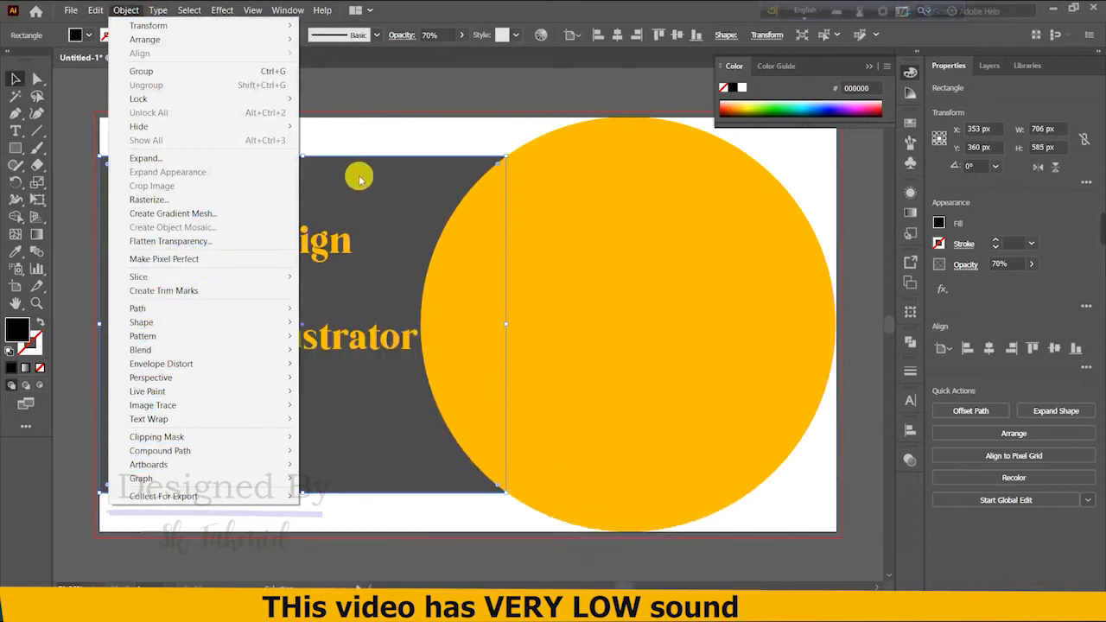
click(362, 174)
click(510, 116)
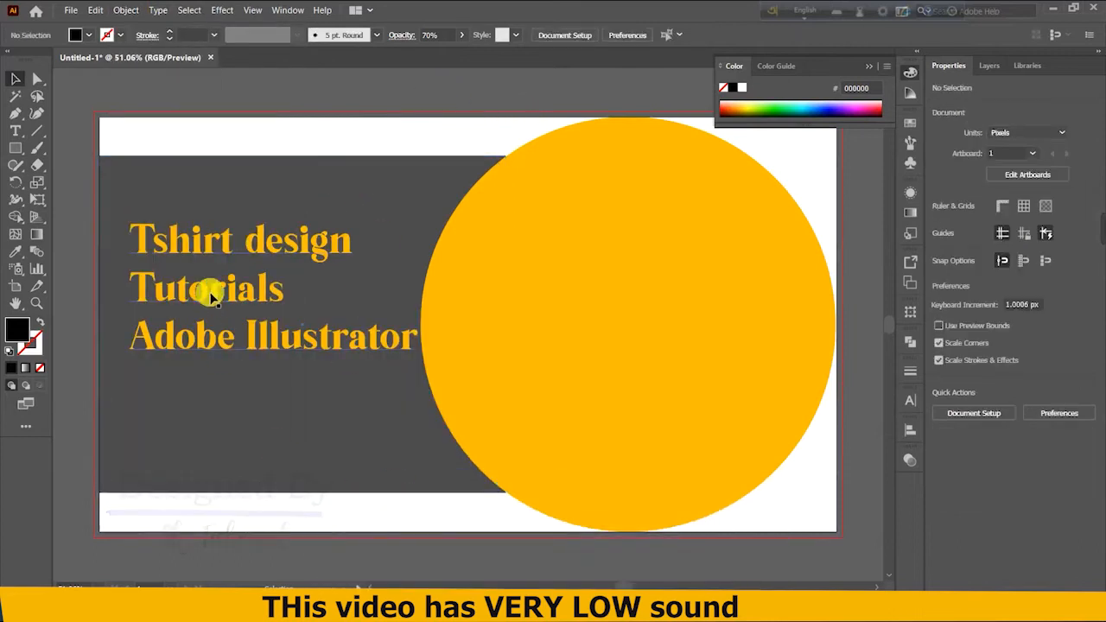
Step: Move the title text slightly higher on the dark rectangle and enlarge it to 97 pt
drag(196, 240, 241, 245)
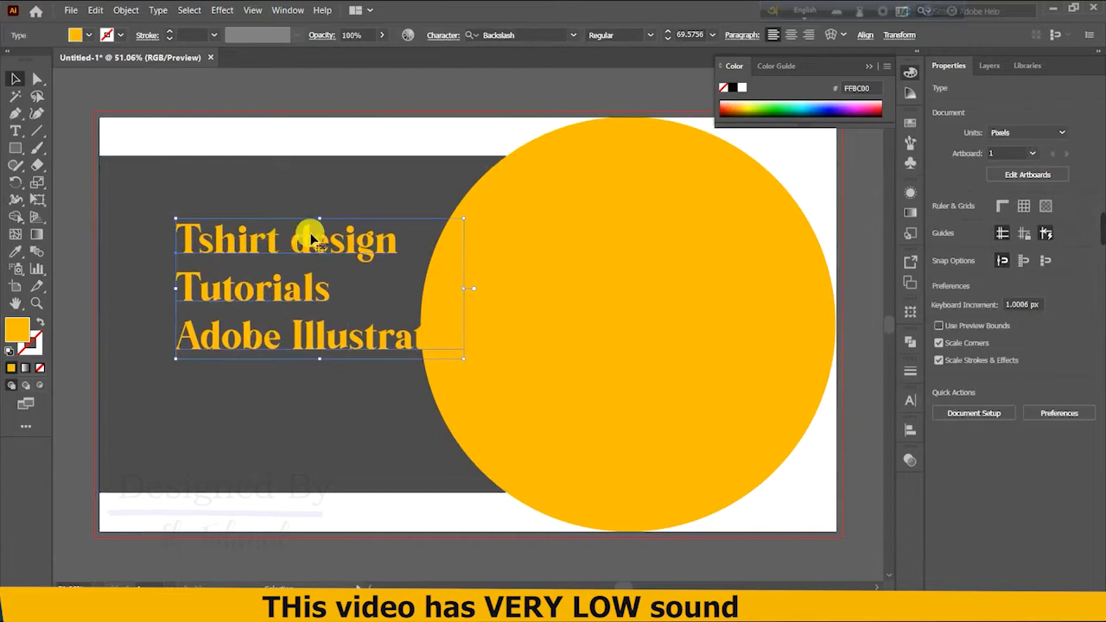
drag(313, 240, 289, 227)
click(981, 385)
scroll(977, 390, up, 10)
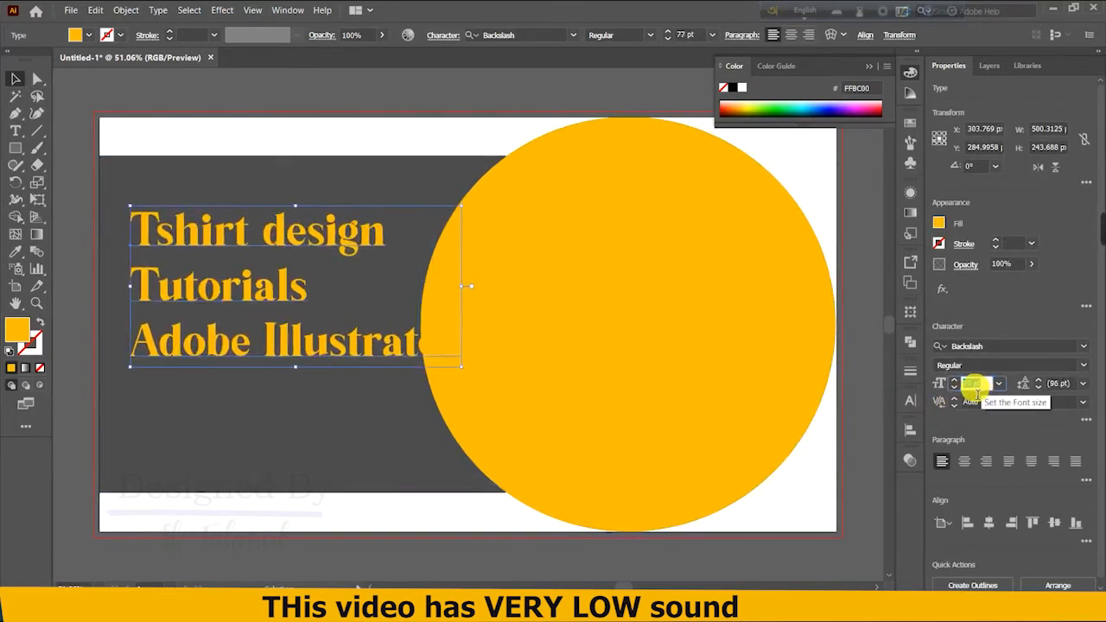
scroll(976, 389, up, 20)
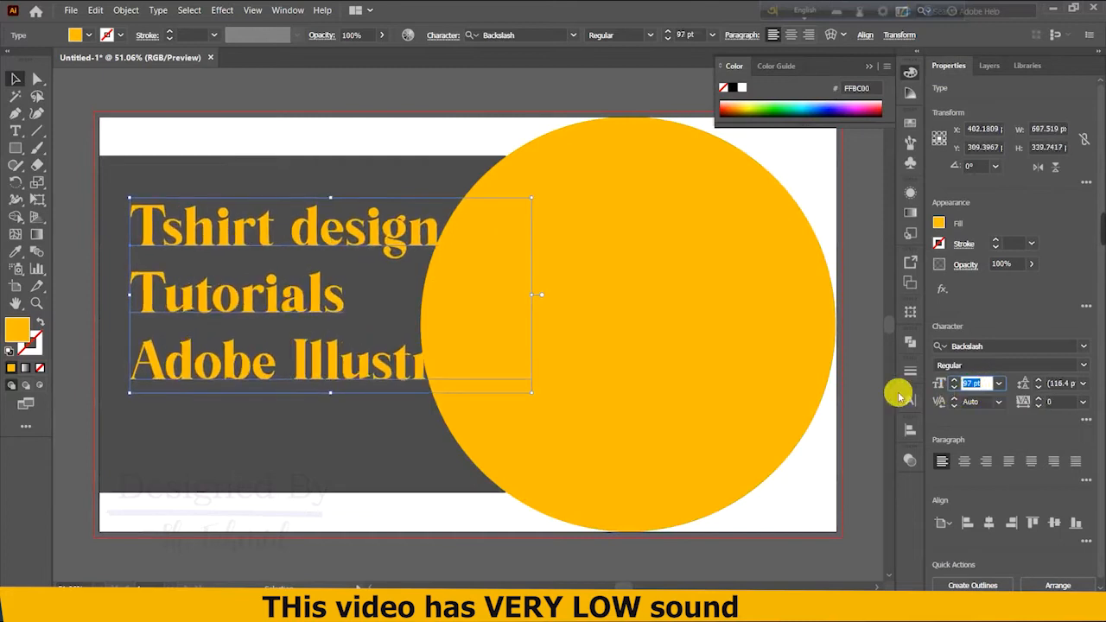
Step: Try putting "Illustrator" on its own line in the title text and remove the line break again
double_click(285, 379)
key(Return)
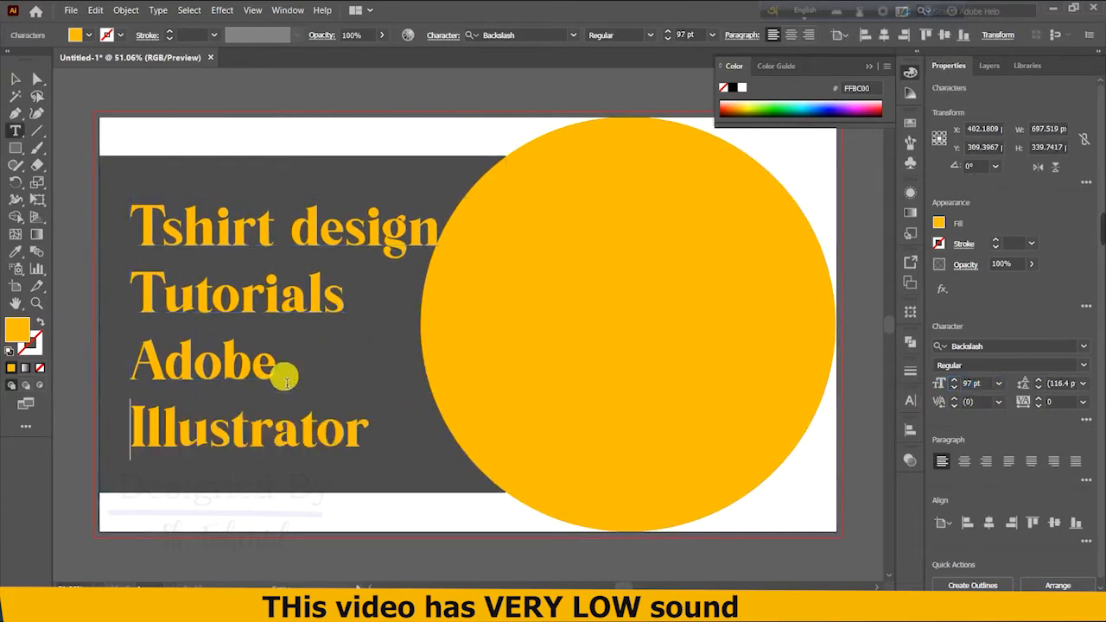
key(BackSpace)
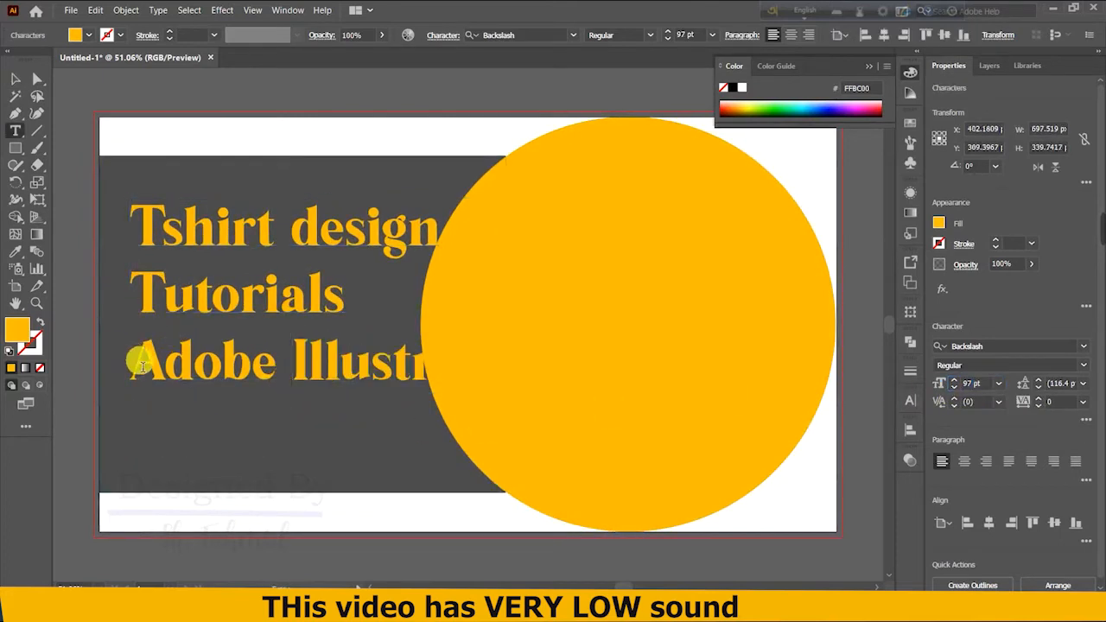
Step: Reduce the "Adobe Illustrator" line of the title to 68 pt and colour it white FFFFFF
drag(138, 364, 558, 369)
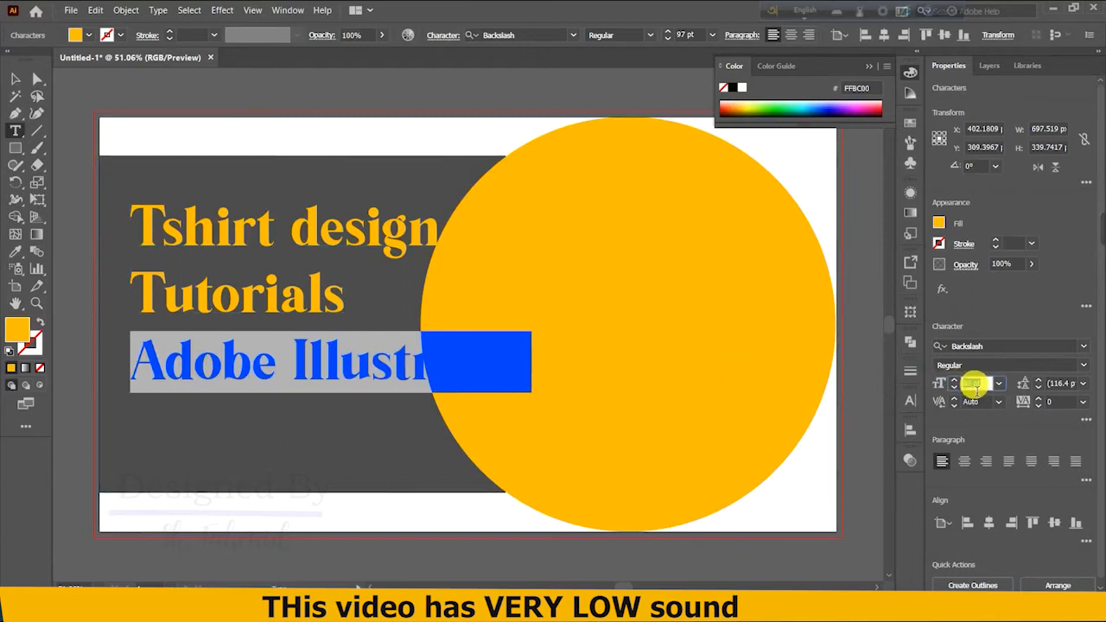
scroll(974, 386, down, 20)
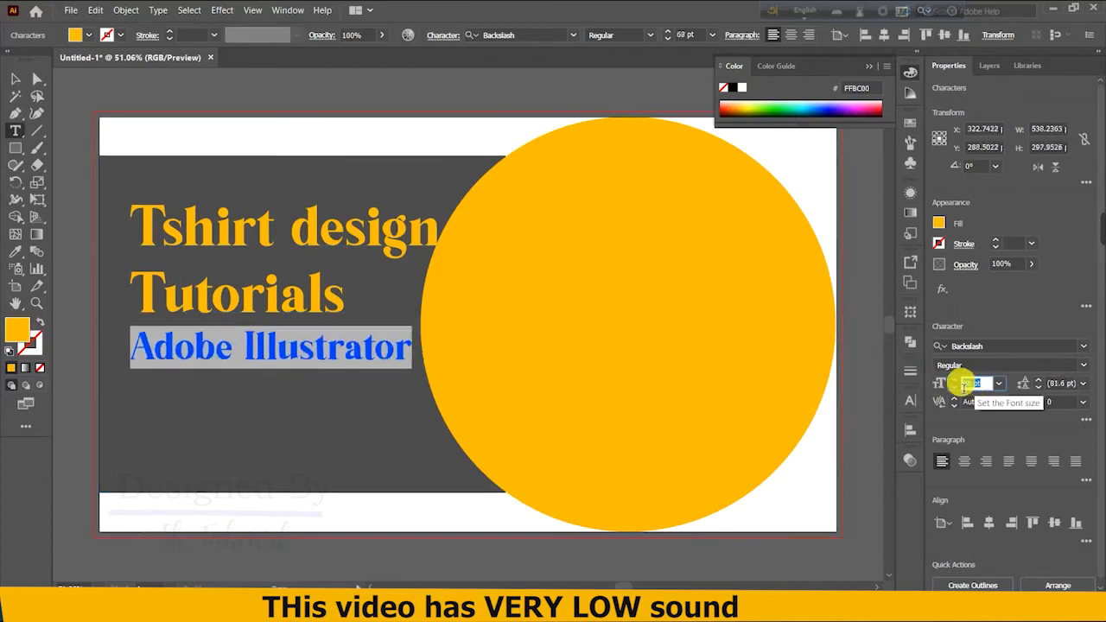
double_click(16, 330)
click(50, 294)
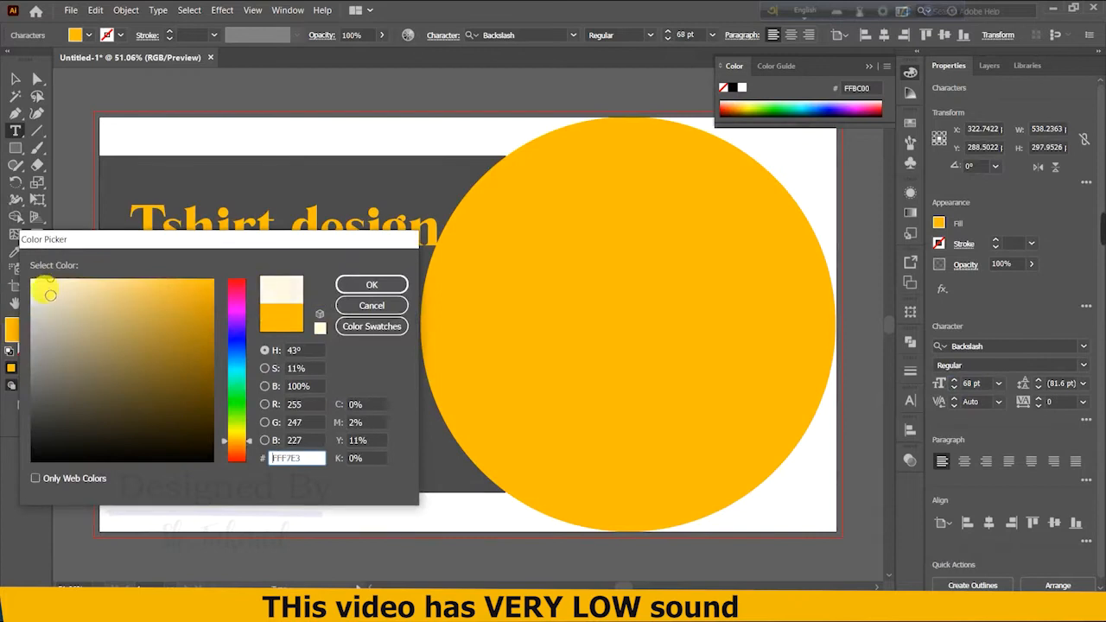
click(31, 279)
click(371, 284)
click(14, 78)
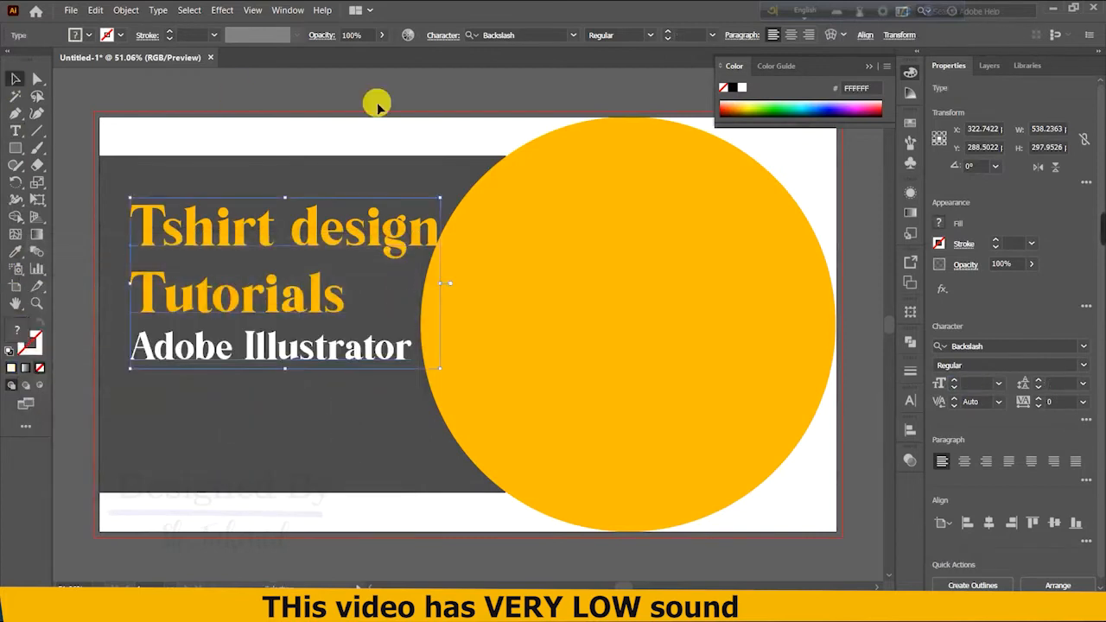
click(374, 103)
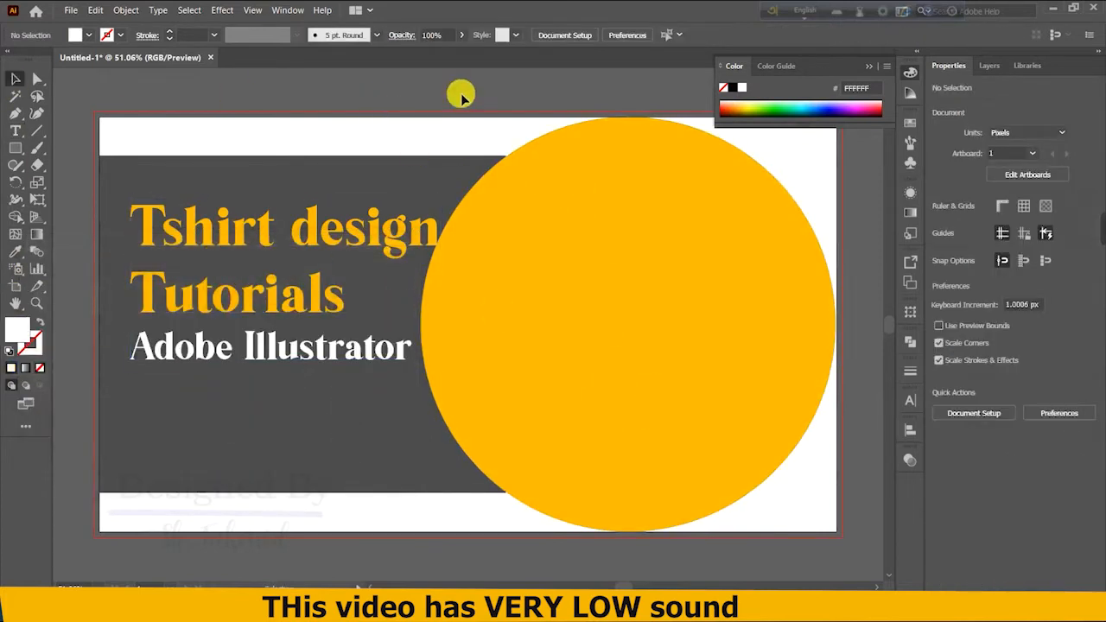
Step: Fill the lower of the two stacked ellipses with a radial gradient from black in the centre to 0% opacity at the edge
click(641, 331)
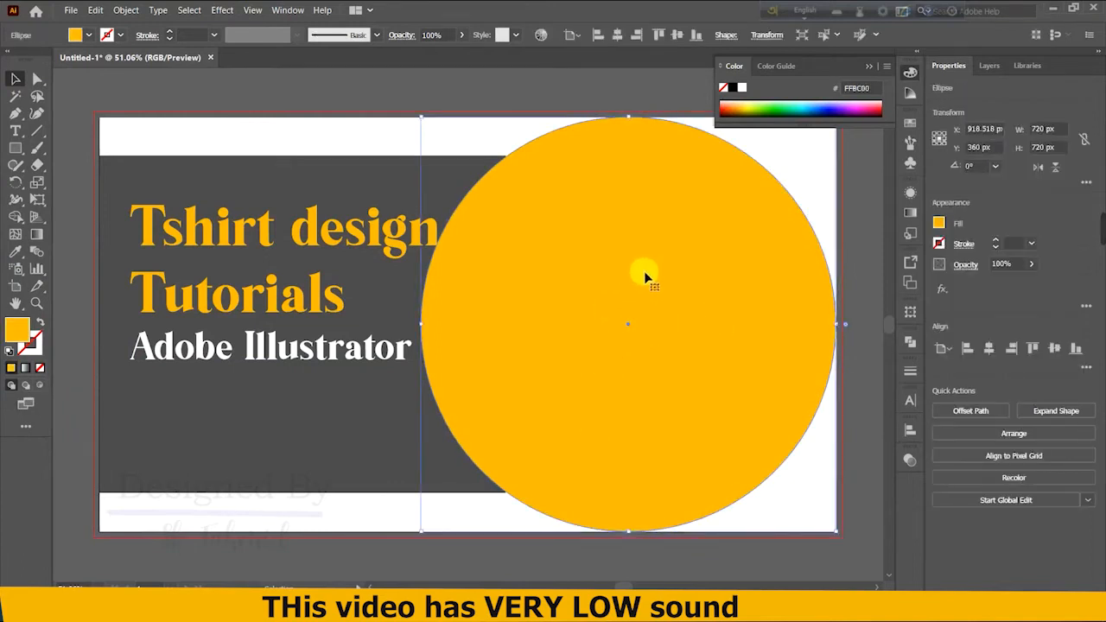
click(993, 63)
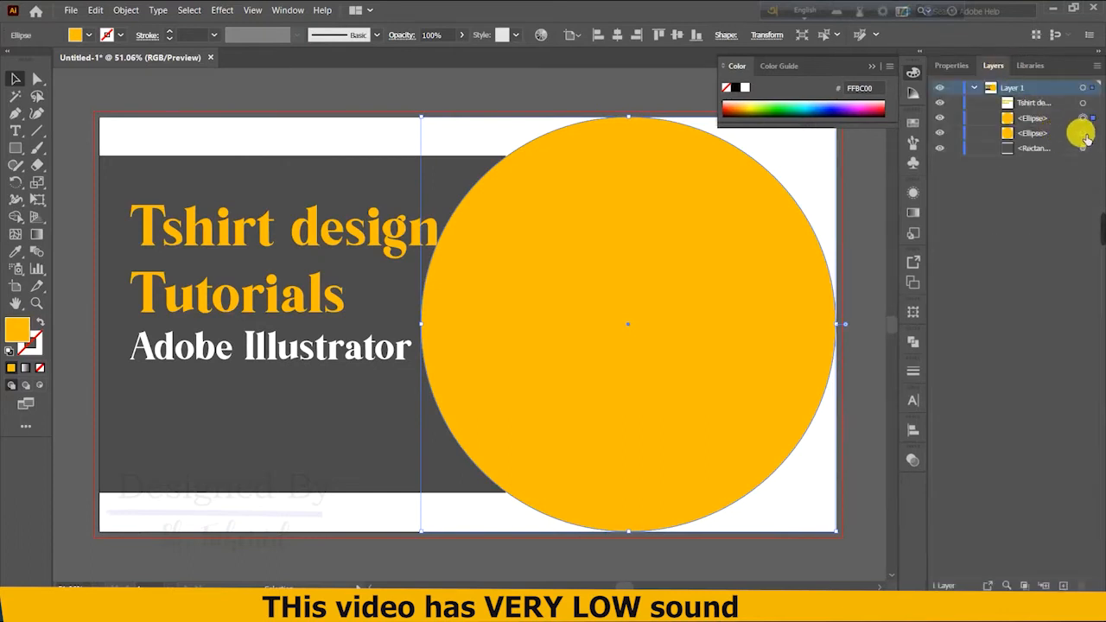
click(912, 212)
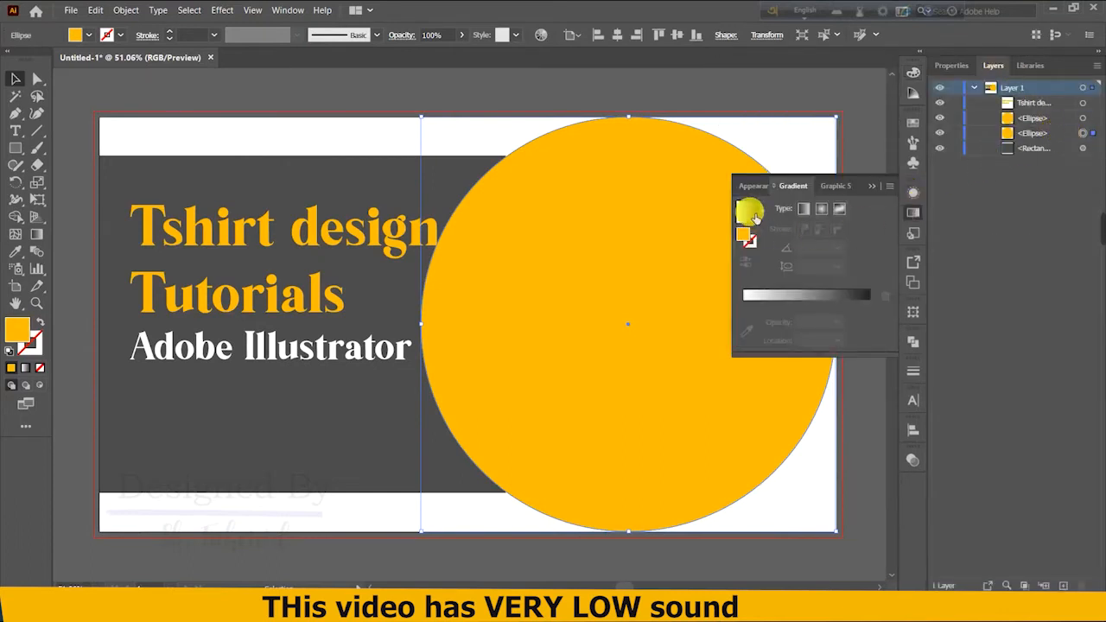
click(750, 213)
click(743, 321)
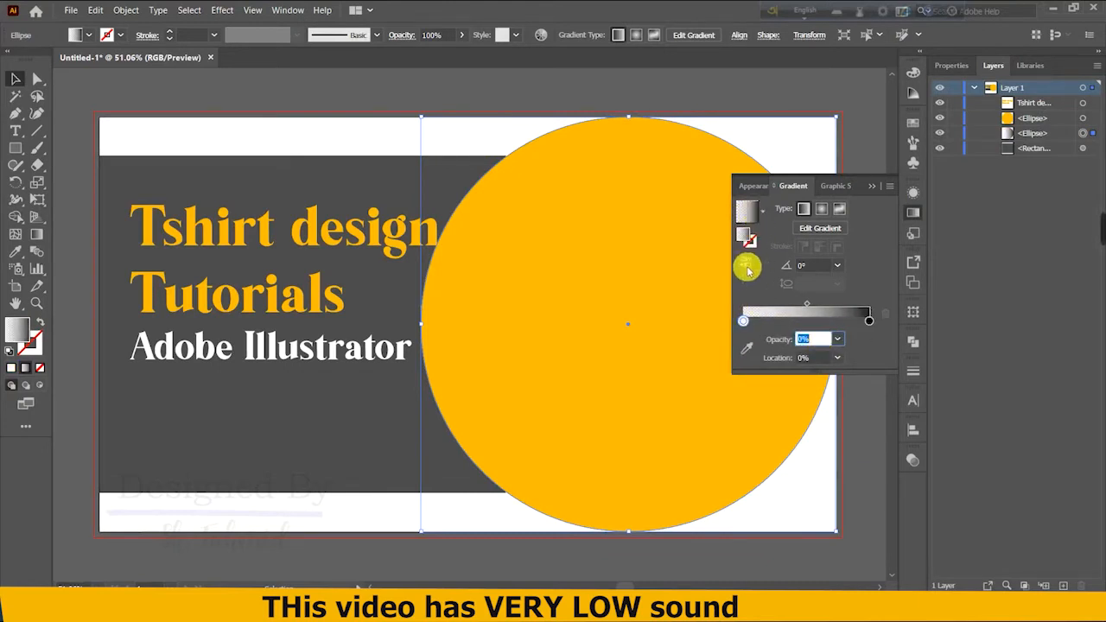
click(820, 208)
click(746, 264)
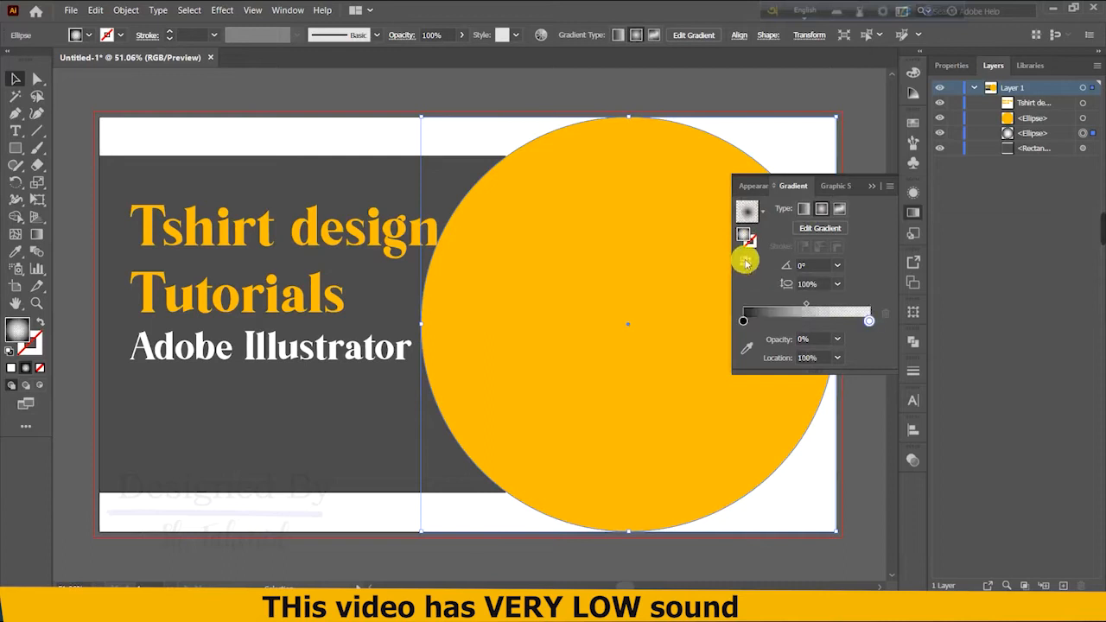
Step: Enlarge the gradient ellipse proportionally so it extends evenly beyond the yellow circle as a soft shadow
drag(635, 119, 630, 79)
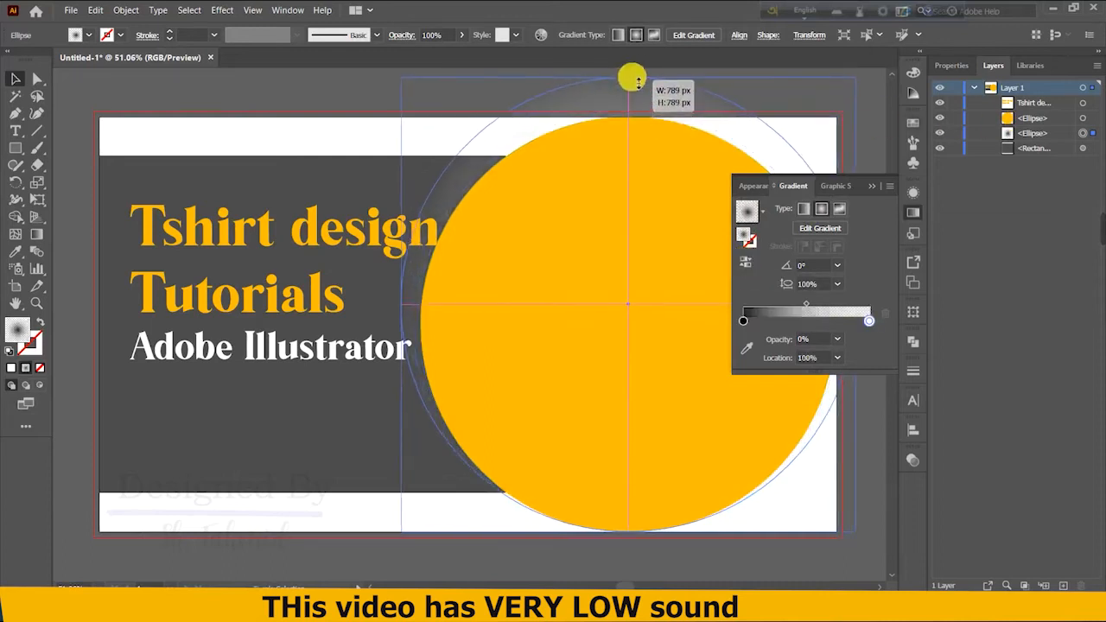
drag(624, 580, 627, 586)
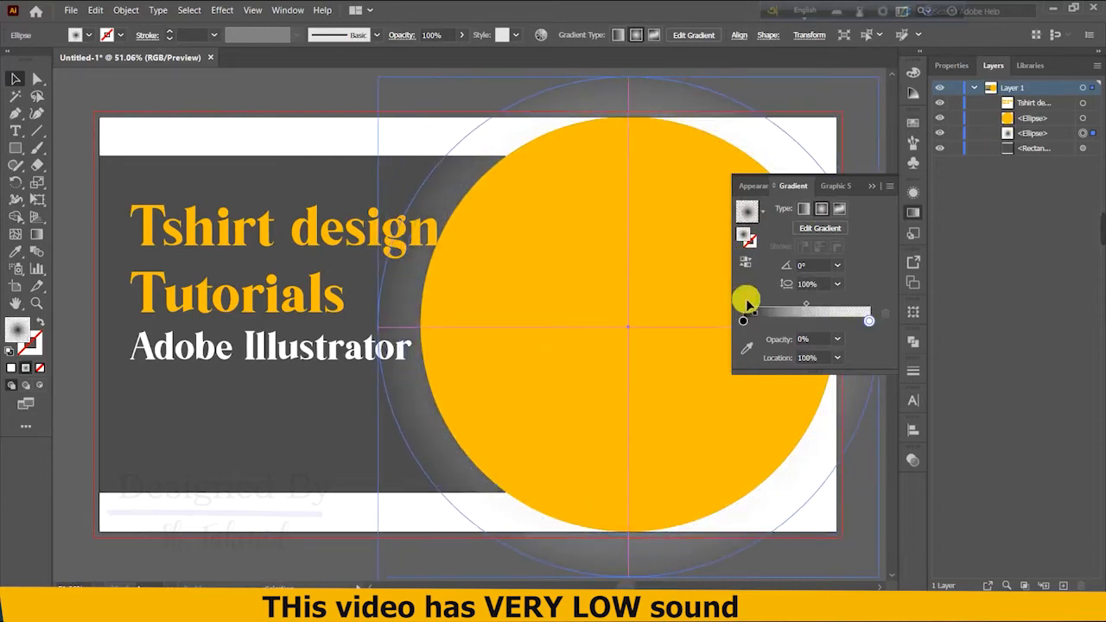
click(746, 263)
click(747, 263)
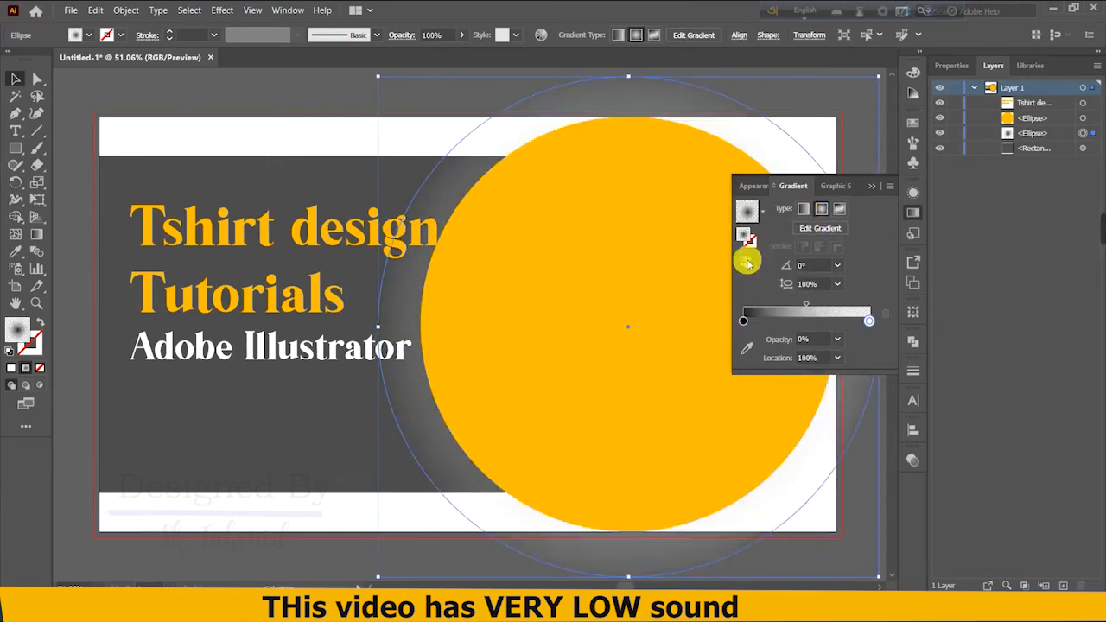
drag(633, 83, 630, 104)
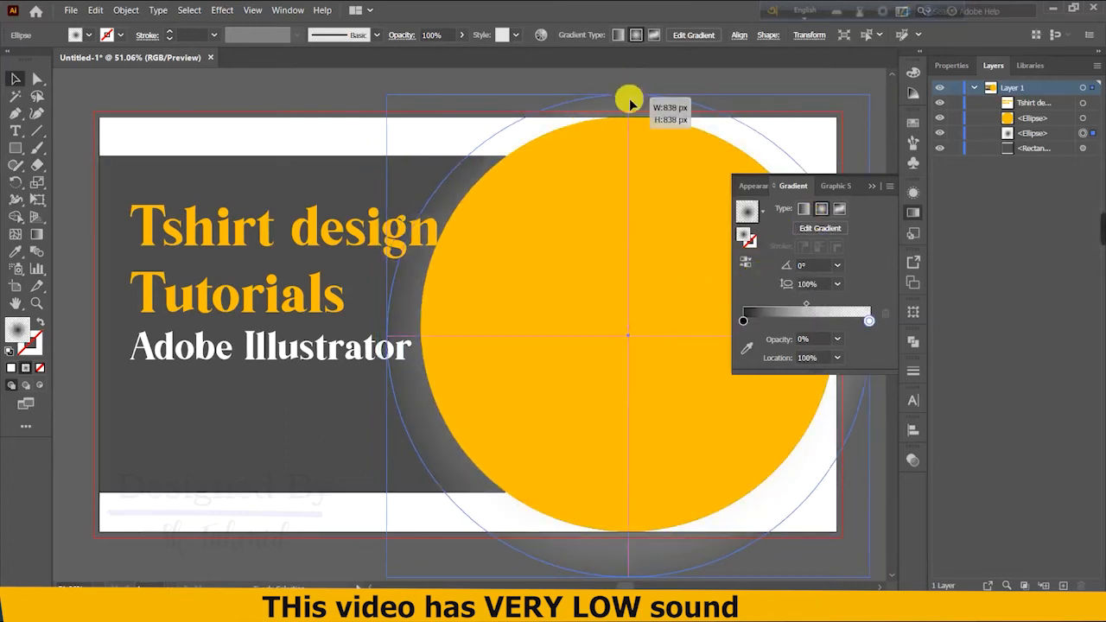
click(631, 572)
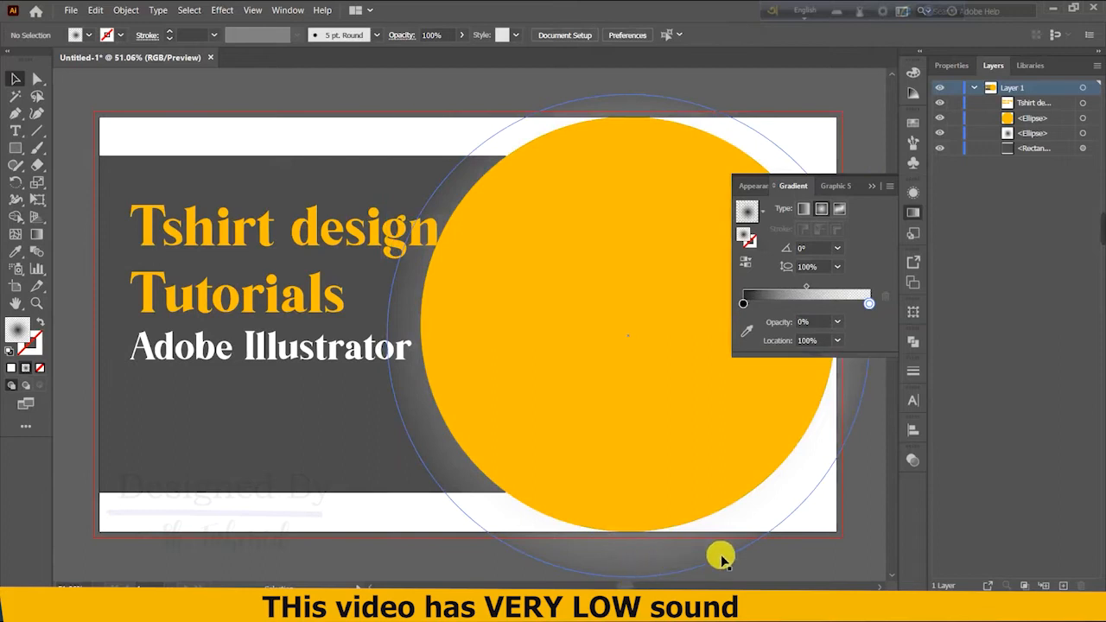
click(686, 573)
drag(629, 554, 627, 556)
Step: Try shifting the shadow gradient's midpoint outward and lowering the black stop's opacity, returning the opacity to 100%
drag(806, 305, 862, 304)
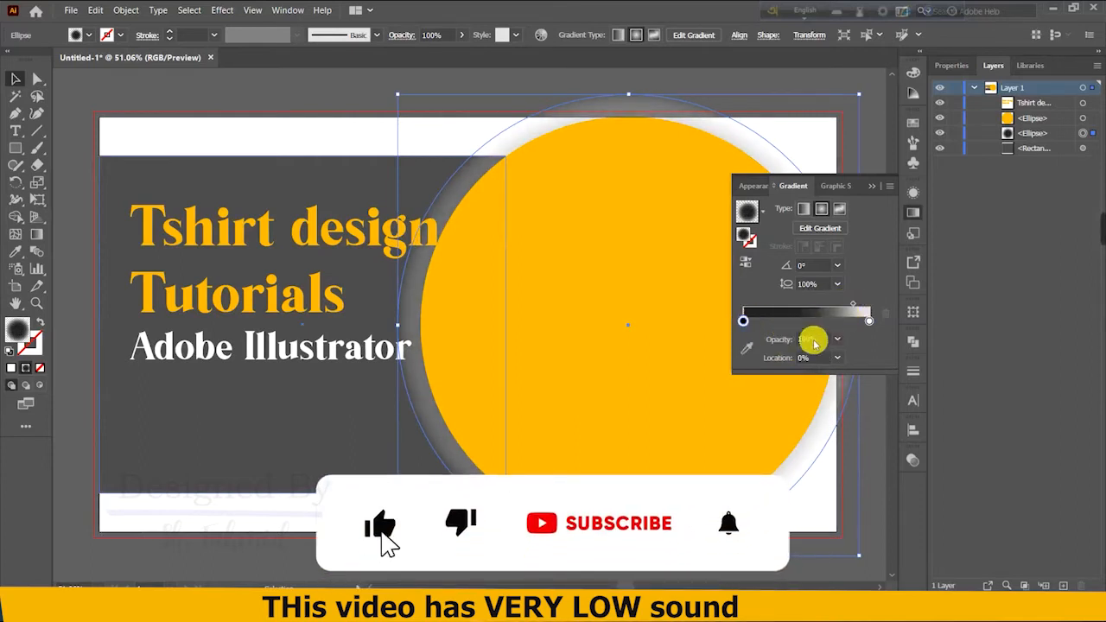
text(50)
key(Return)
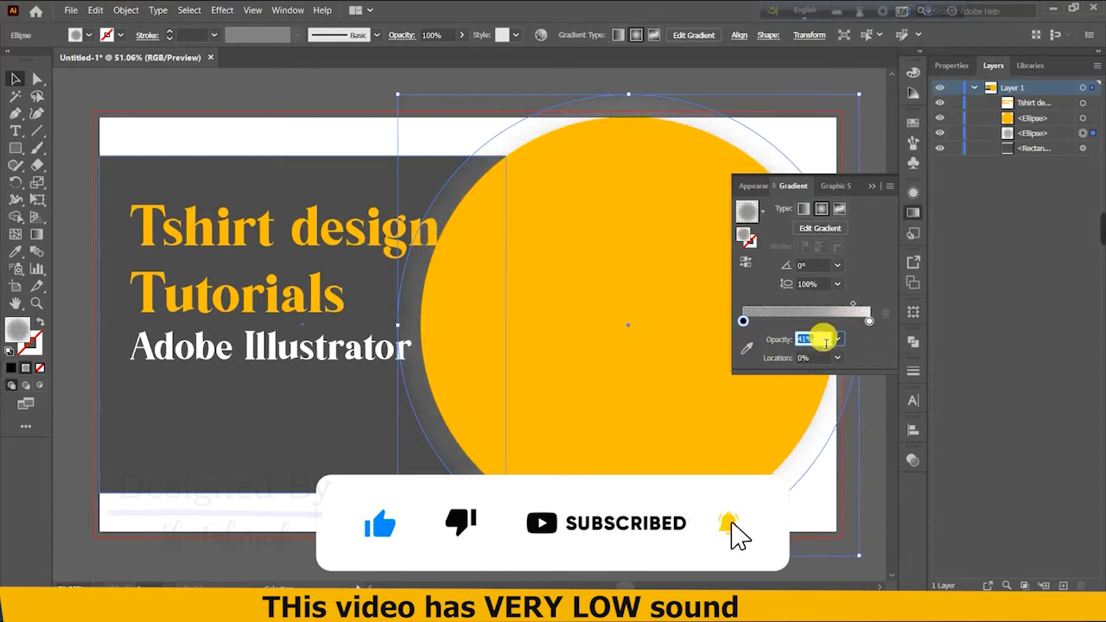
text(100)
key(Return)
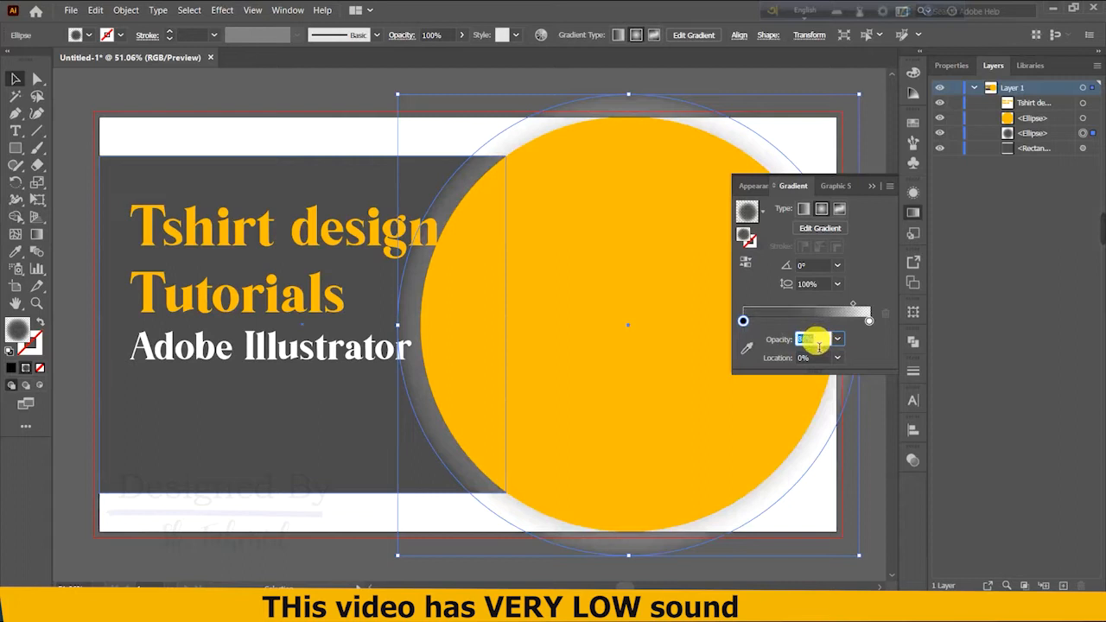
Step: Move the shadow gradient's midpoint to about 53% and reverse the gradient so black lies at the outer edge
mouse_move(855, 305)
mouse_down()
mouse_move(731, 311)
mouse_move(842, 303)
mouse_up()
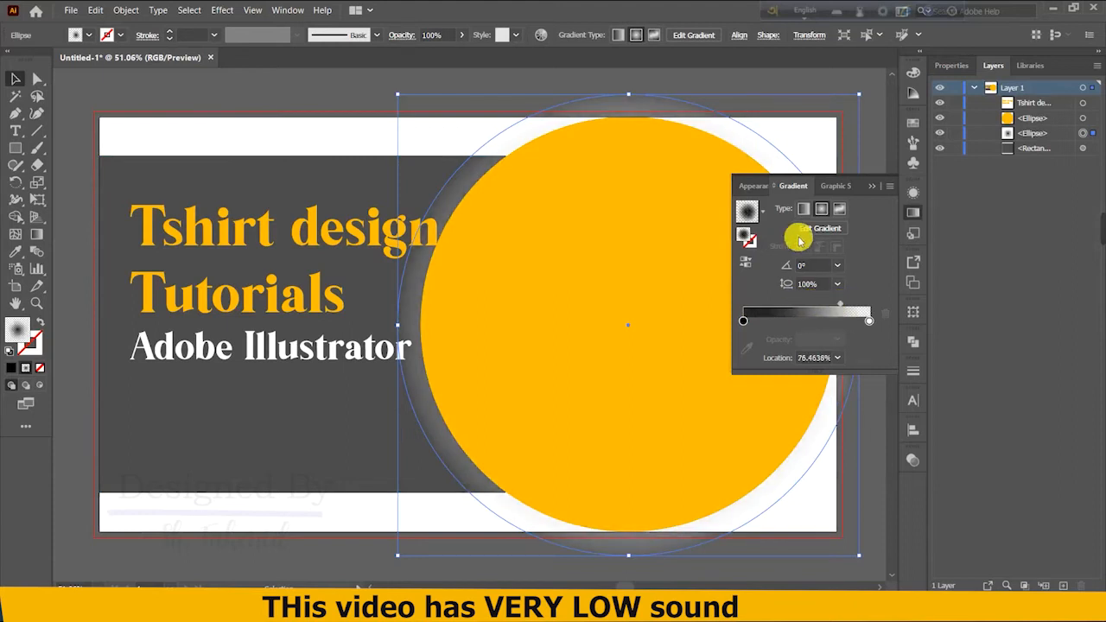
click(745, 261)
click(746, 260)
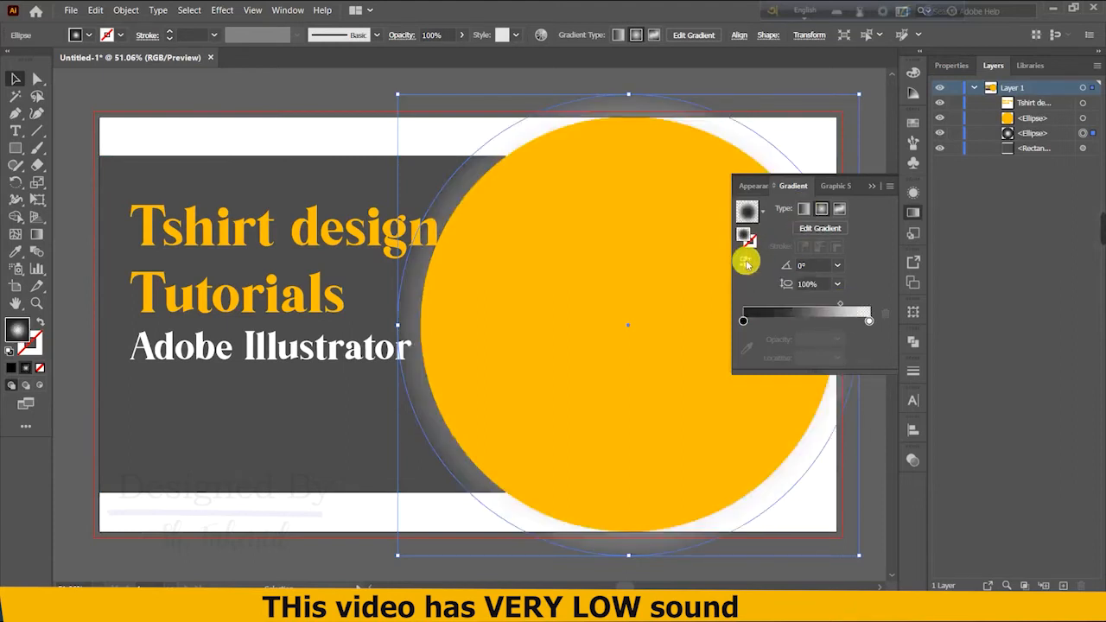
drag(839, 303, 810, 308)
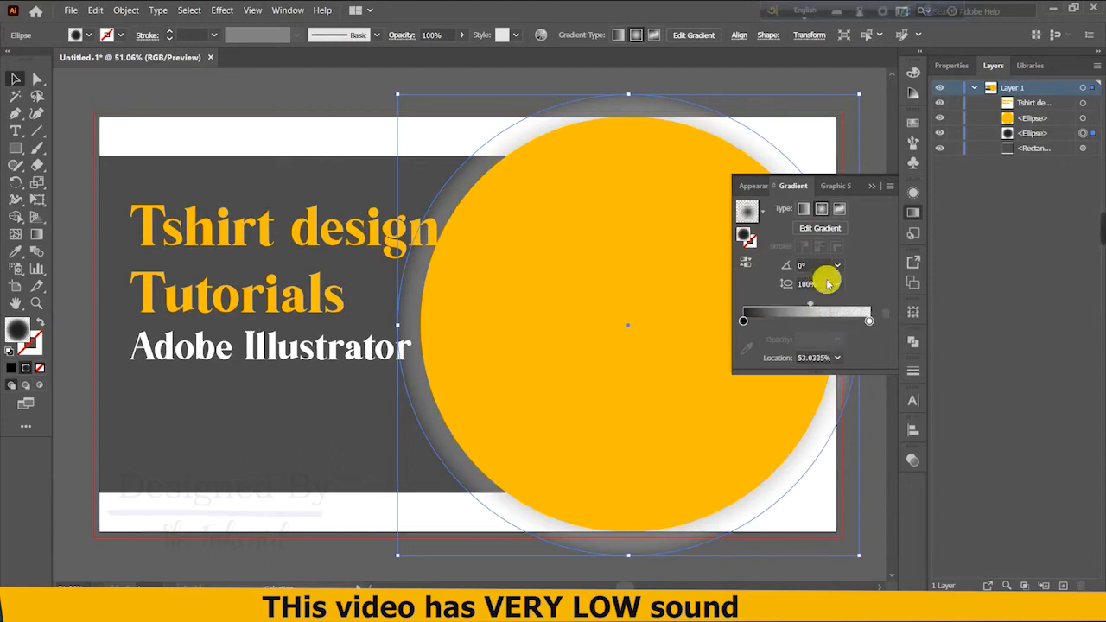
click(745, 256)
Step: Nudge the yellow circle sideways and return it to its original place at the artboard's right edge
drag(549, 252, 642, 215)
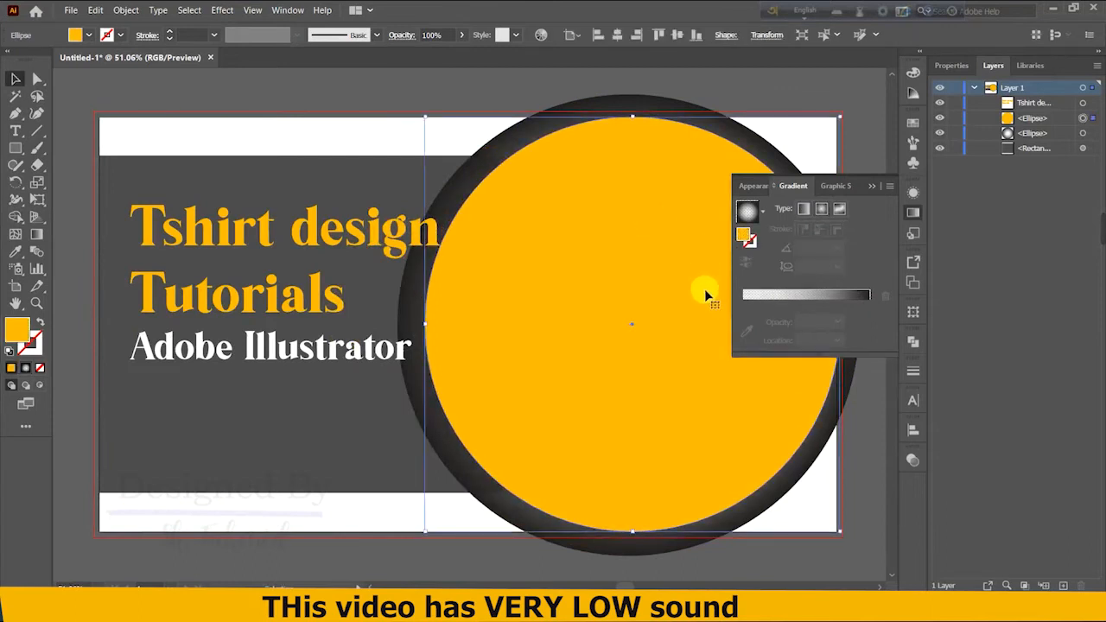
drag(705, 293, 700, 293)
click(871, 184)
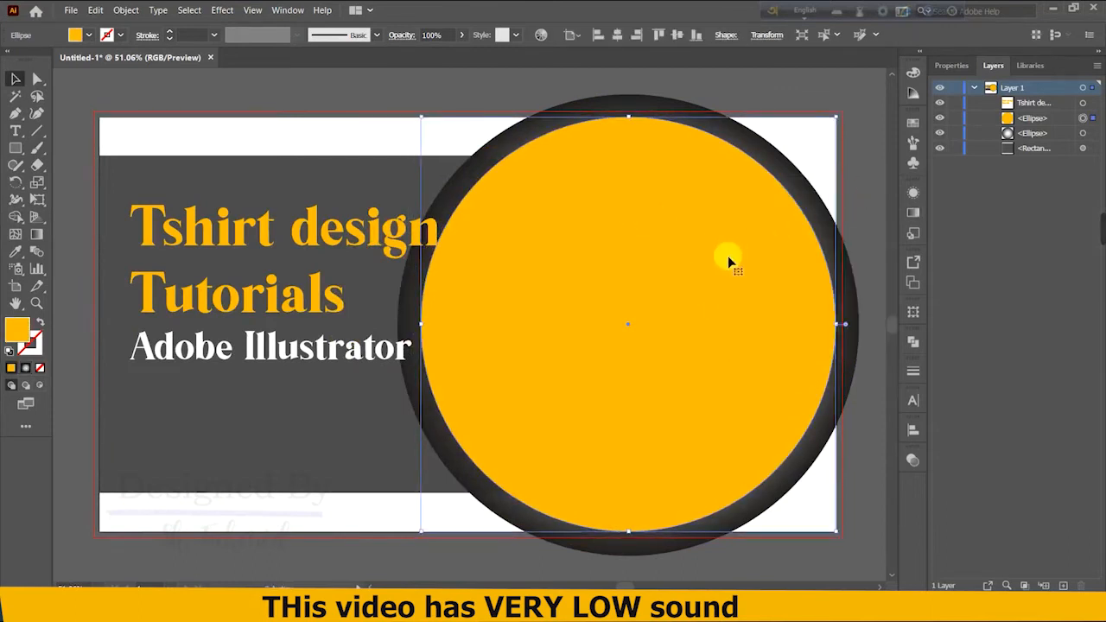
Step: Select the gradient ellipse behind the yellow circle and set its blending mode to Multiply
click(913, 462)
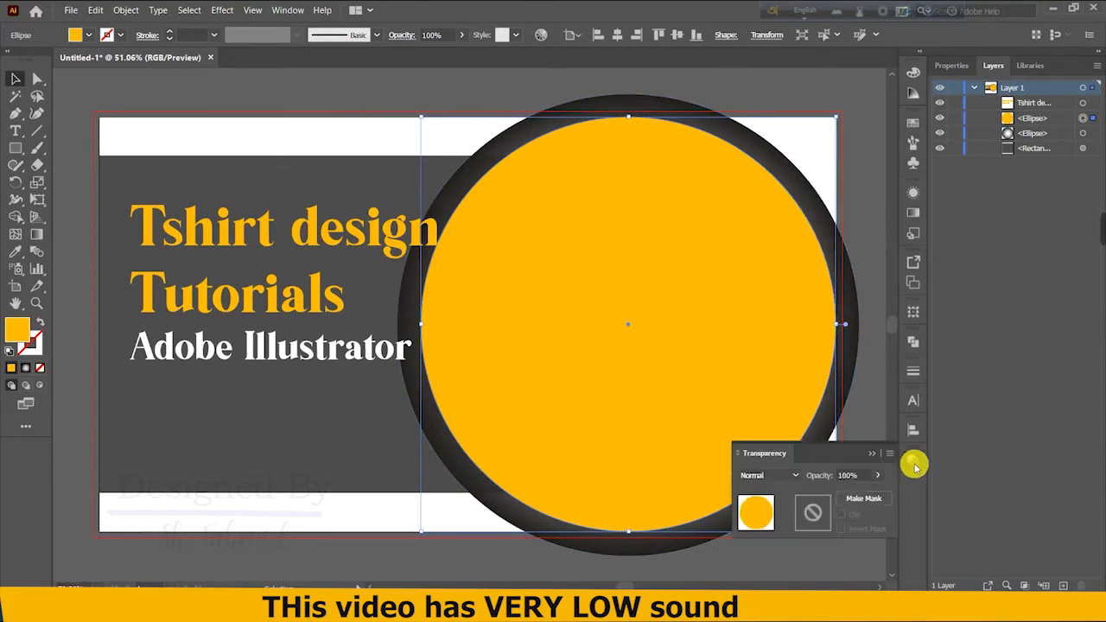
click(788, 477)
click(793, 168)
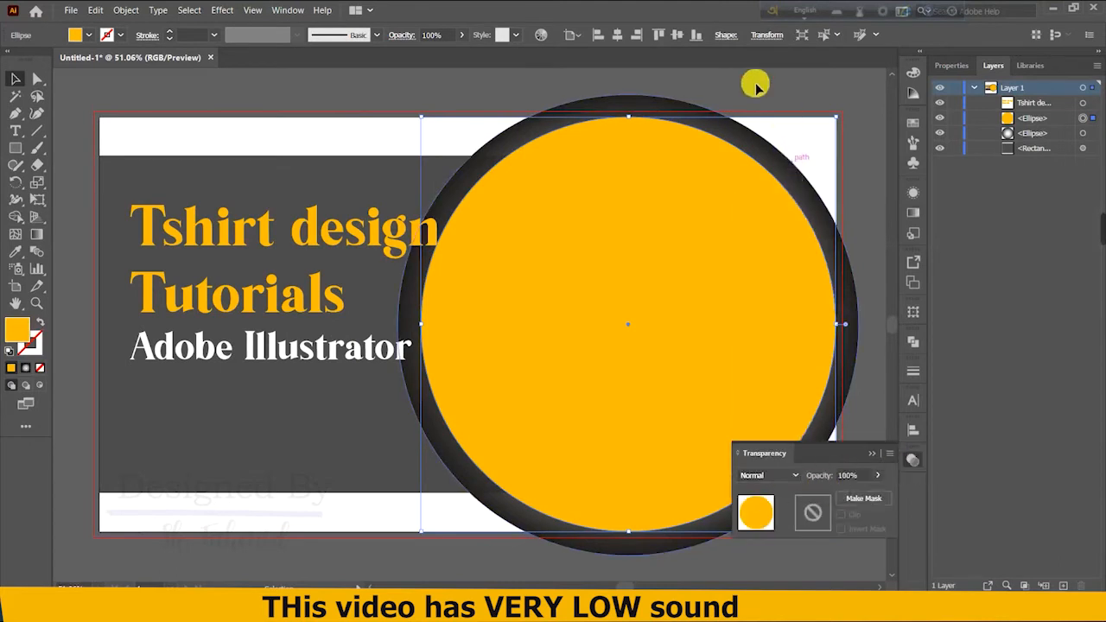
click(628, 104)
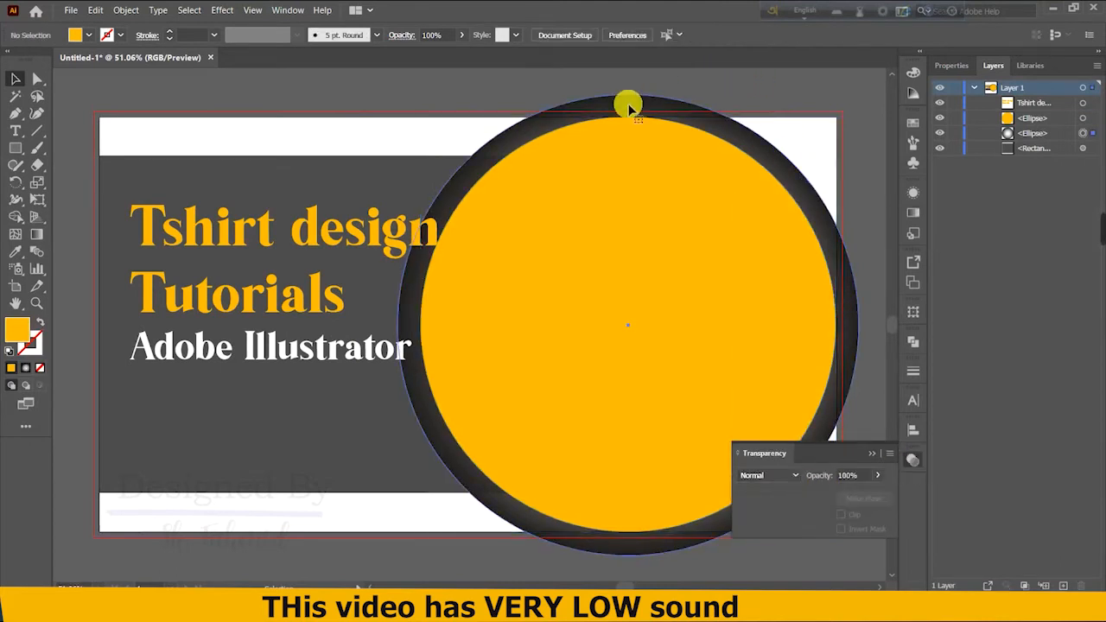
click(786, 477)
click(763, 245)
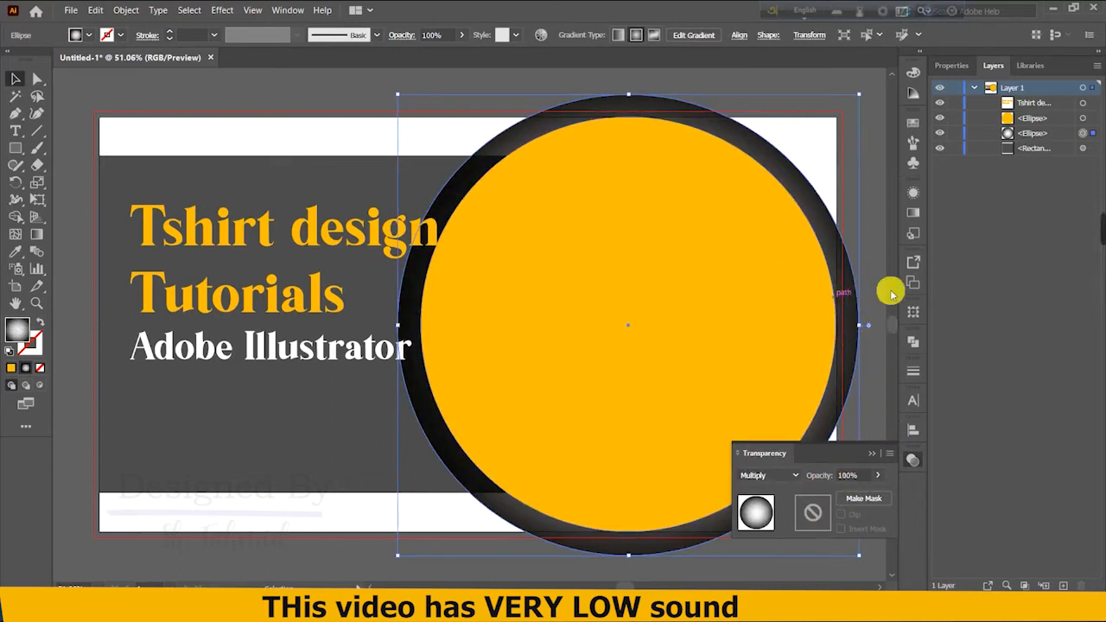
Step: Reverse the shadow ellipse's gradient so black lies at the centre and move its midpoint to 87%
click(912, 212)
click(748, 262)
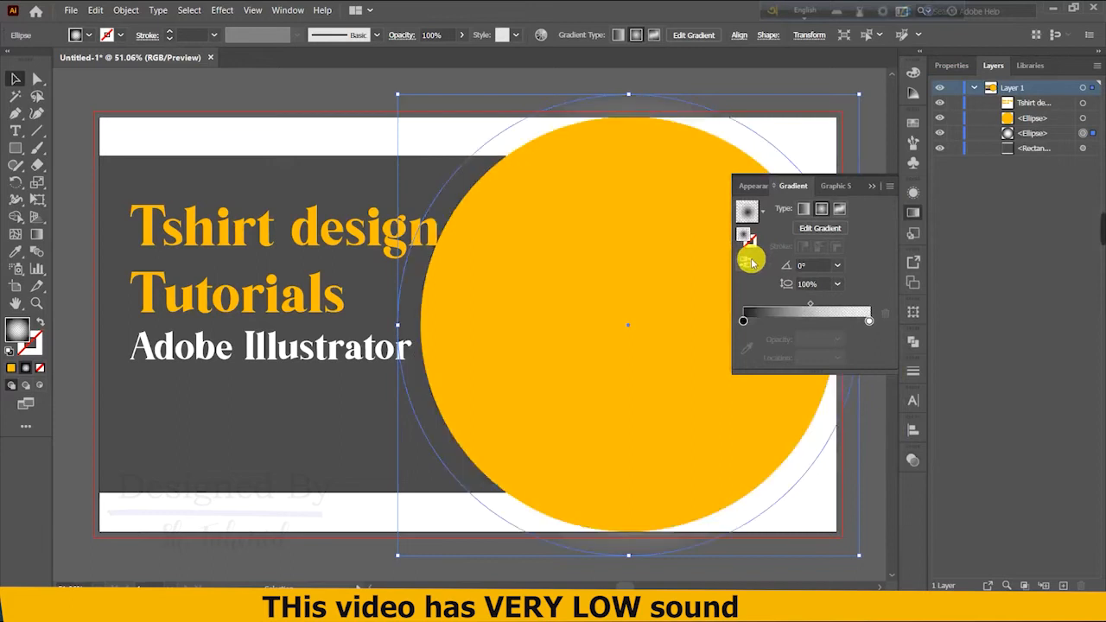
drag(802, 304, 896, 308)
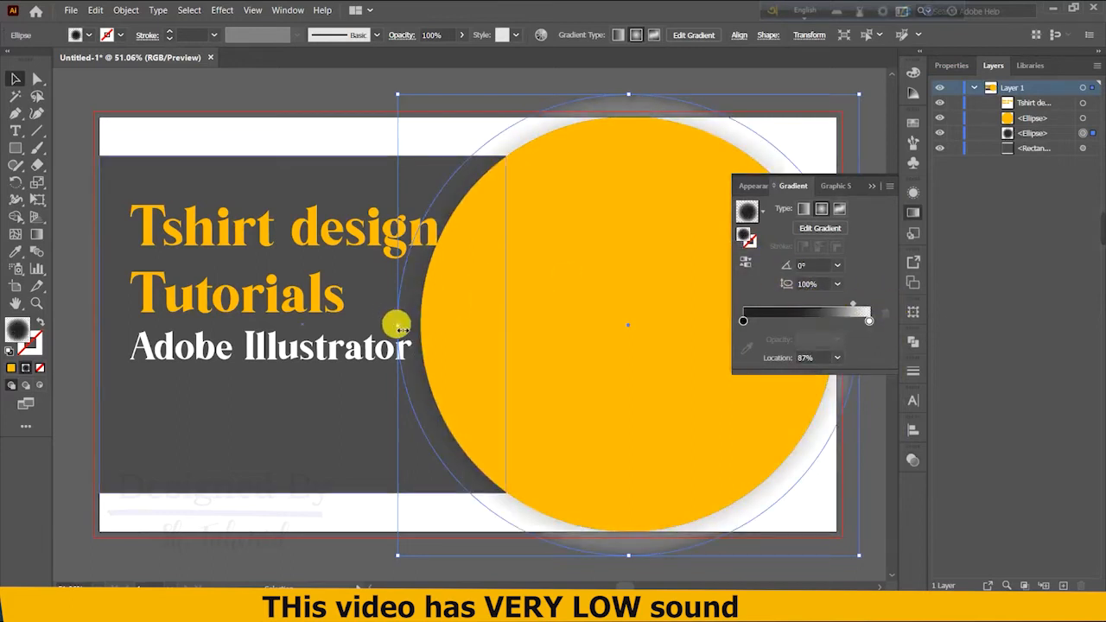
Step: Enlarge the shadow ellipse proportionally on both sides of the yellow circle and pull its title-side edge back in slightly
drag(398, 325, 337, 325)
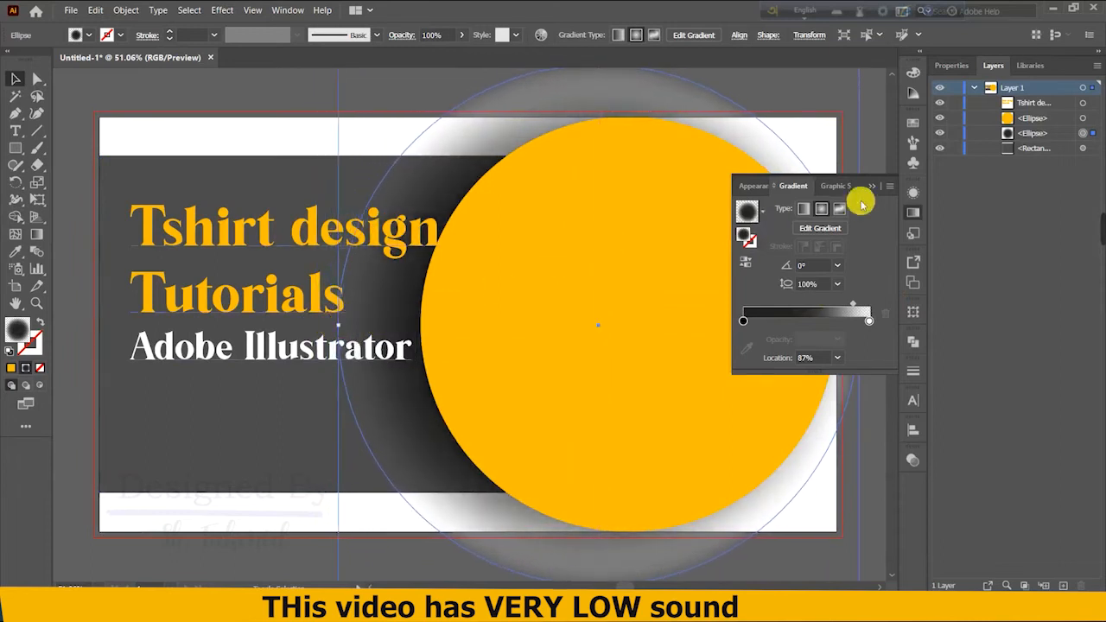
click(873, 186)
drag(859, 328, 915, 325)
click(864, 98)
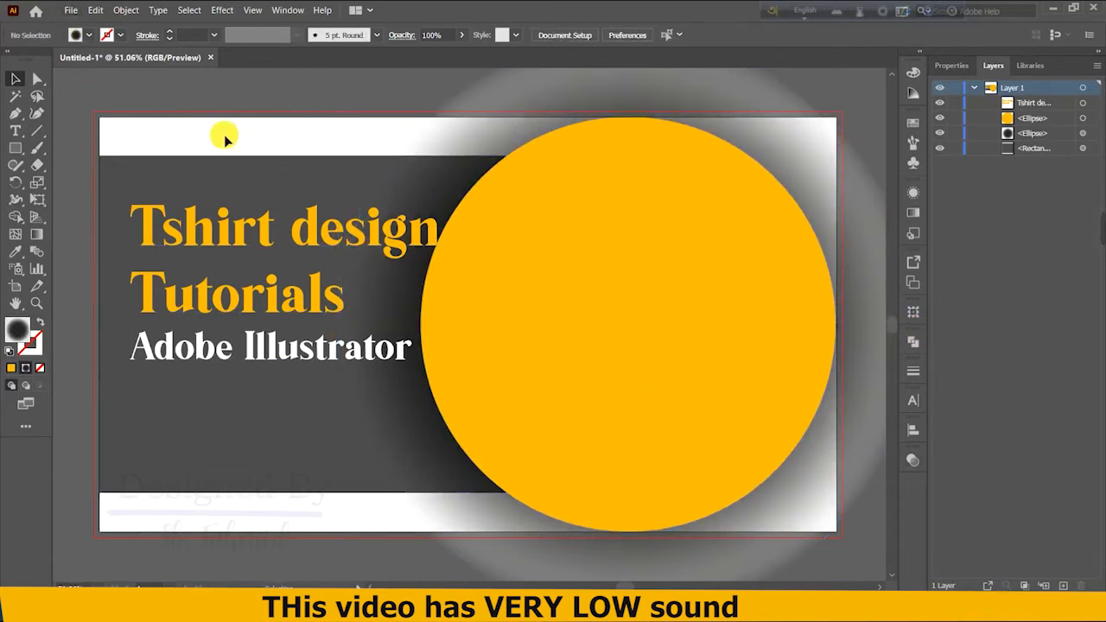
click(342, 329)
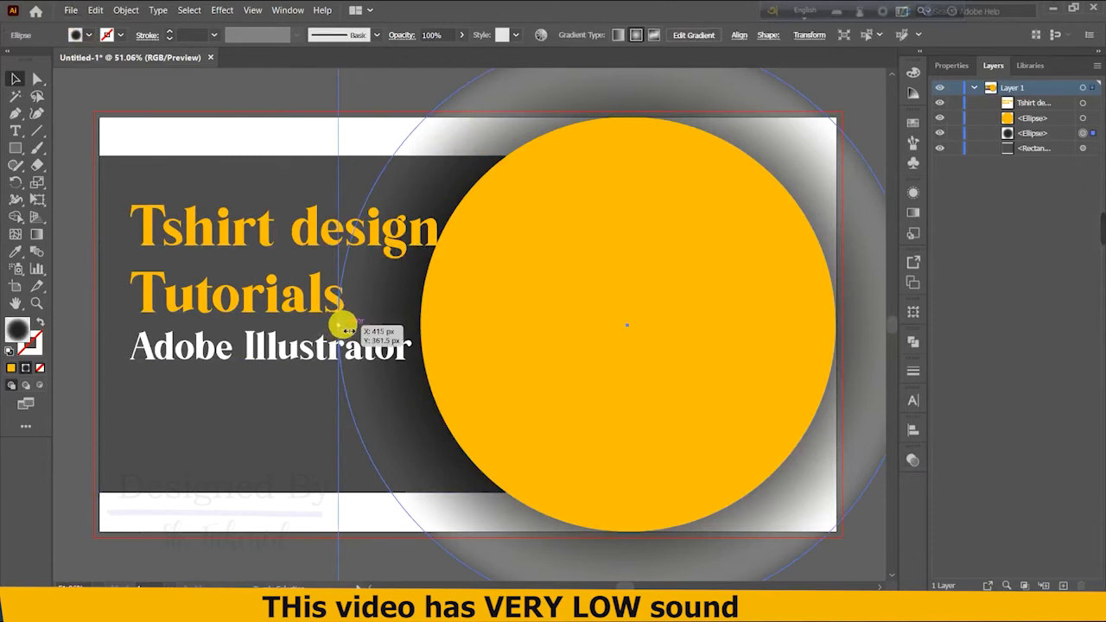
drag(344, 330, 368, 329)
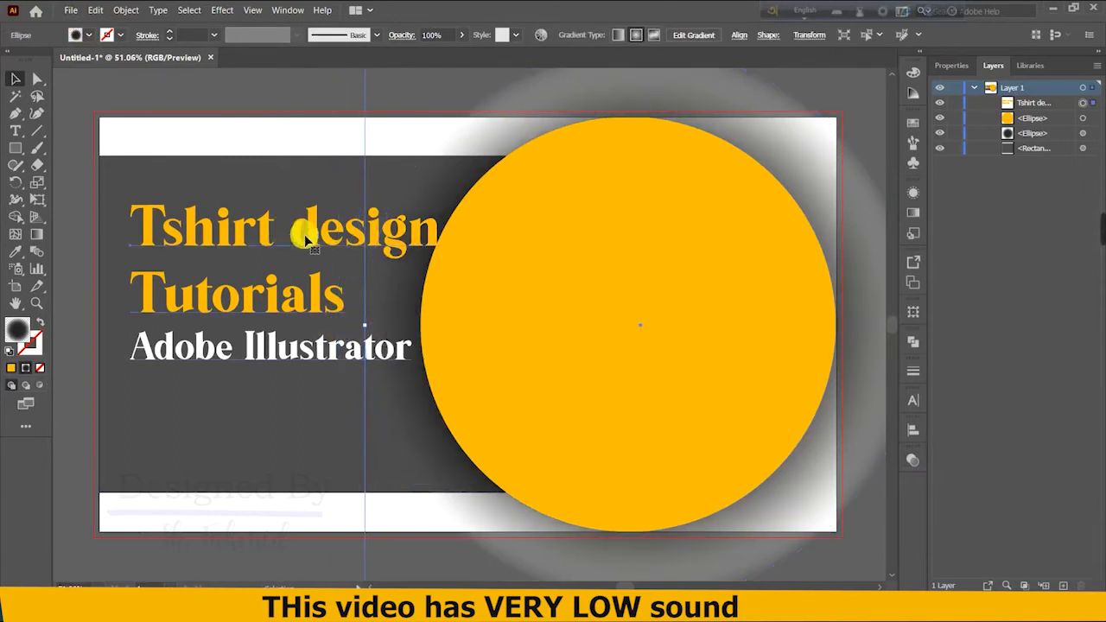
Step: Scale the title text block down slightly and shift it so it clears the yellow circle
click(279, 211)
mouse_move(291, 203)
mouse_down()
mouse_move(291, 240)
mouse_move(285, 197)
mouse_up()
click(227, 89)
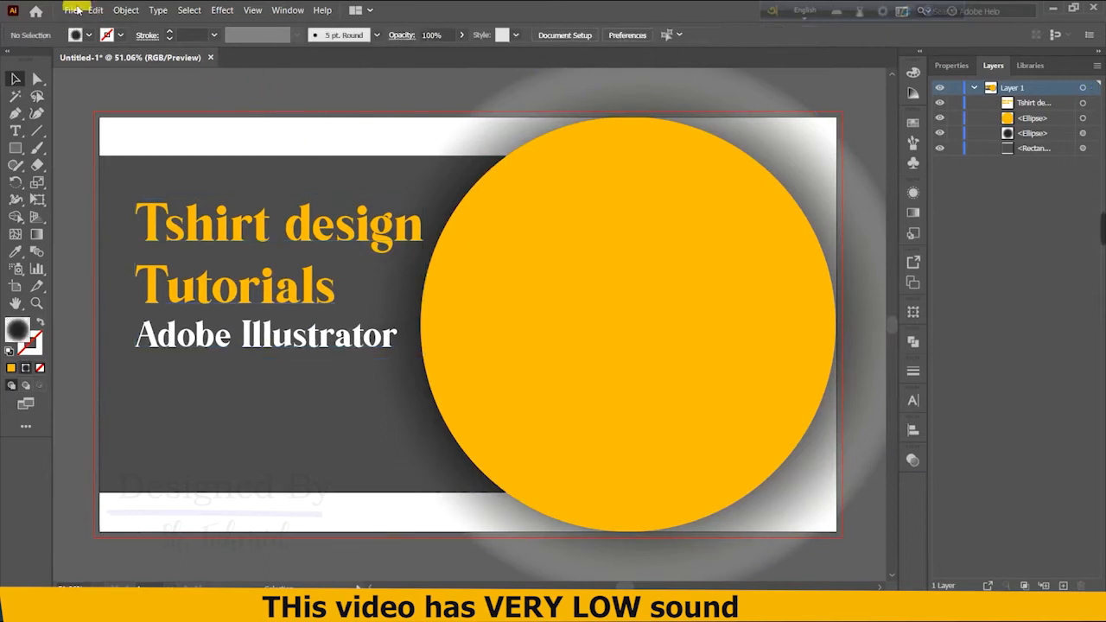
Step: Open the estd1 T-shirt image, bring it into the thumbnail document and place it over the yellow circle
click(71, 10)
click(105, 54)
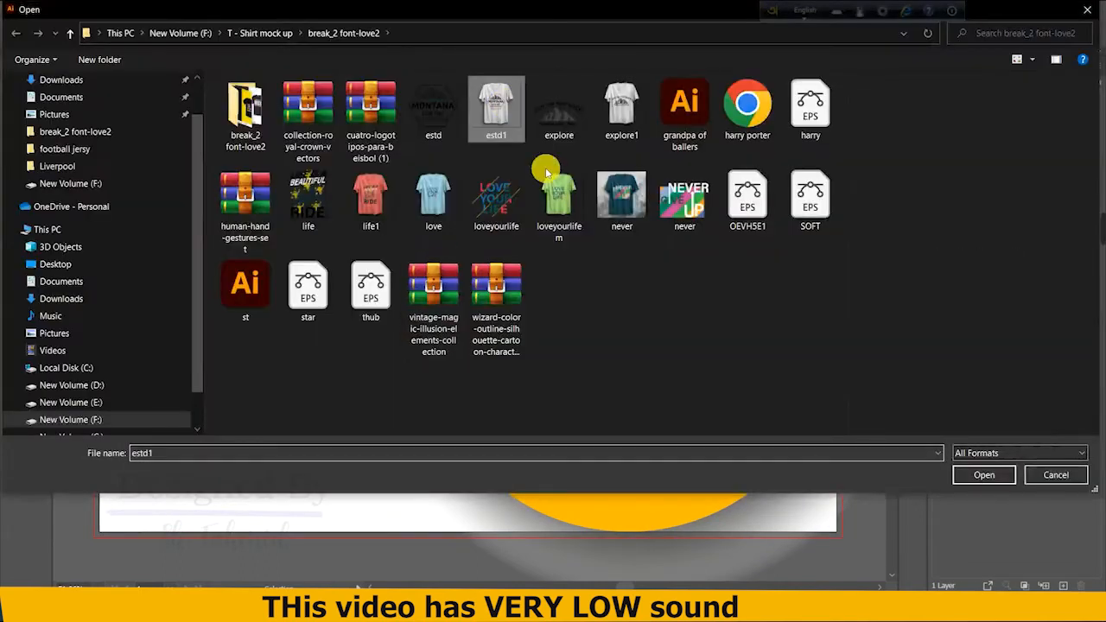
click(982, 474)
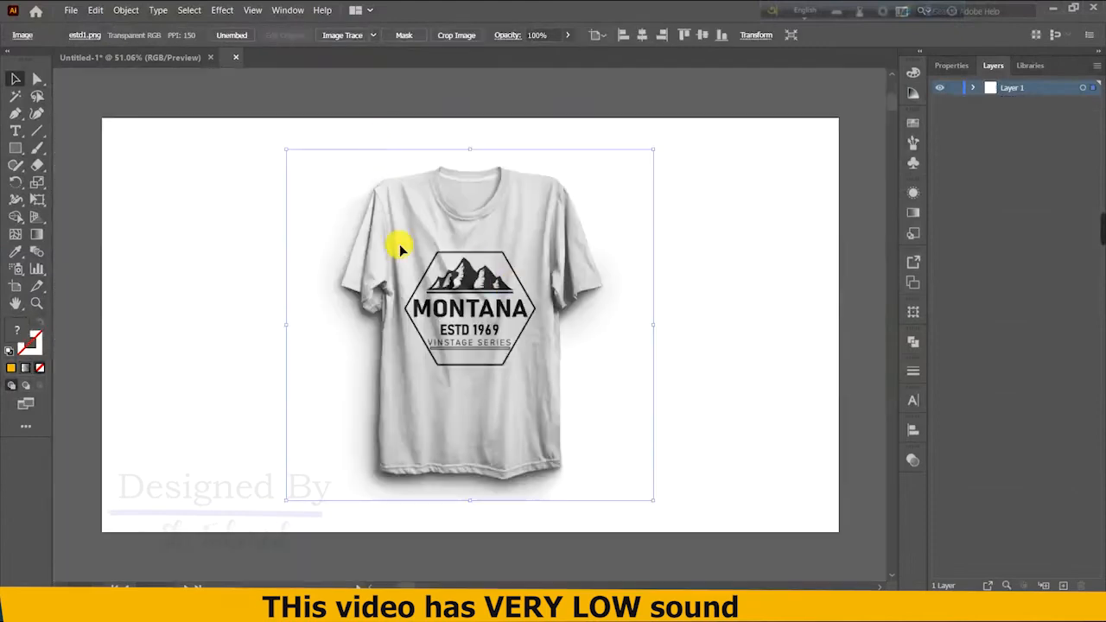
drag(400, 249, 678, 283)
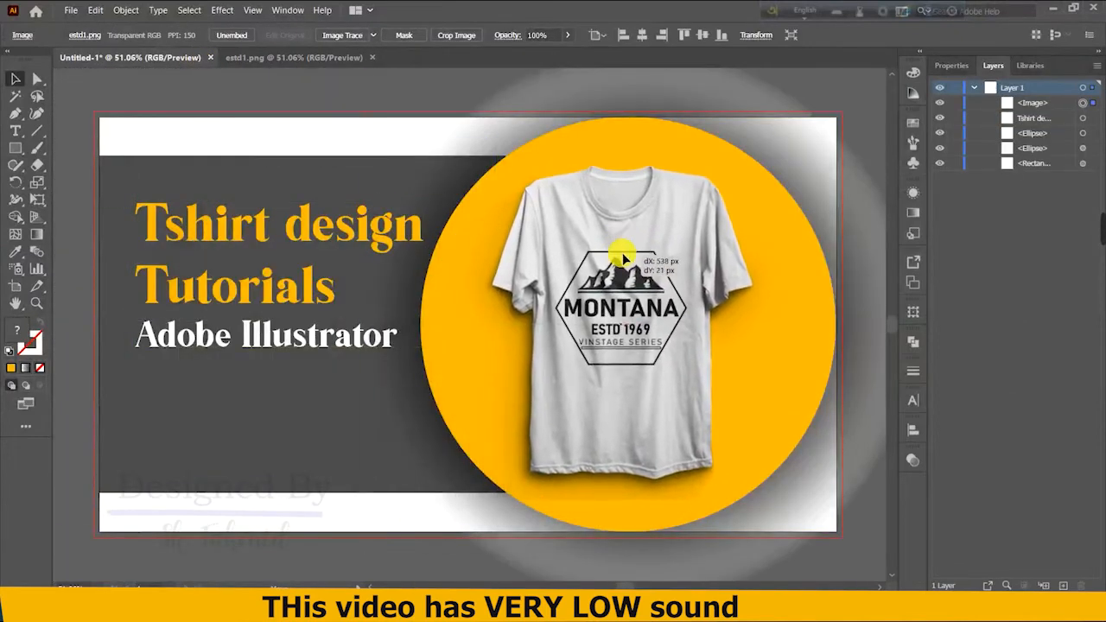
Step: Enlarge the T-shirt image proportionally to the artboard's full height and position it centrally on the yellow circle
drag(640, 151, 639, 125)
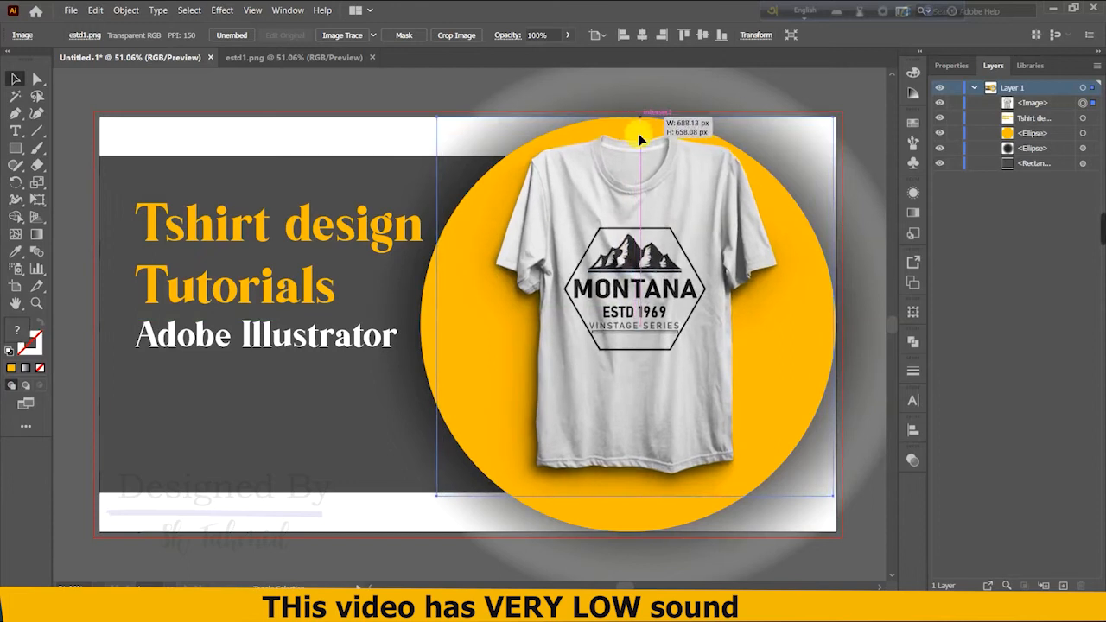
drag(645, 506, 643, 533)
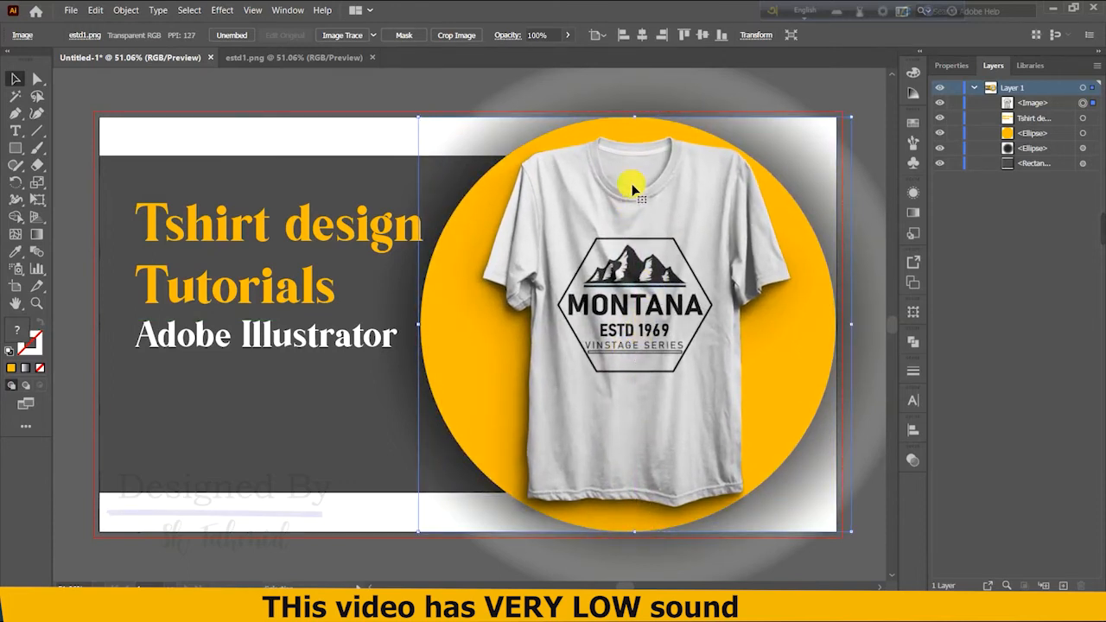
click(642, 32)
drag(501, 240, 672, 251)
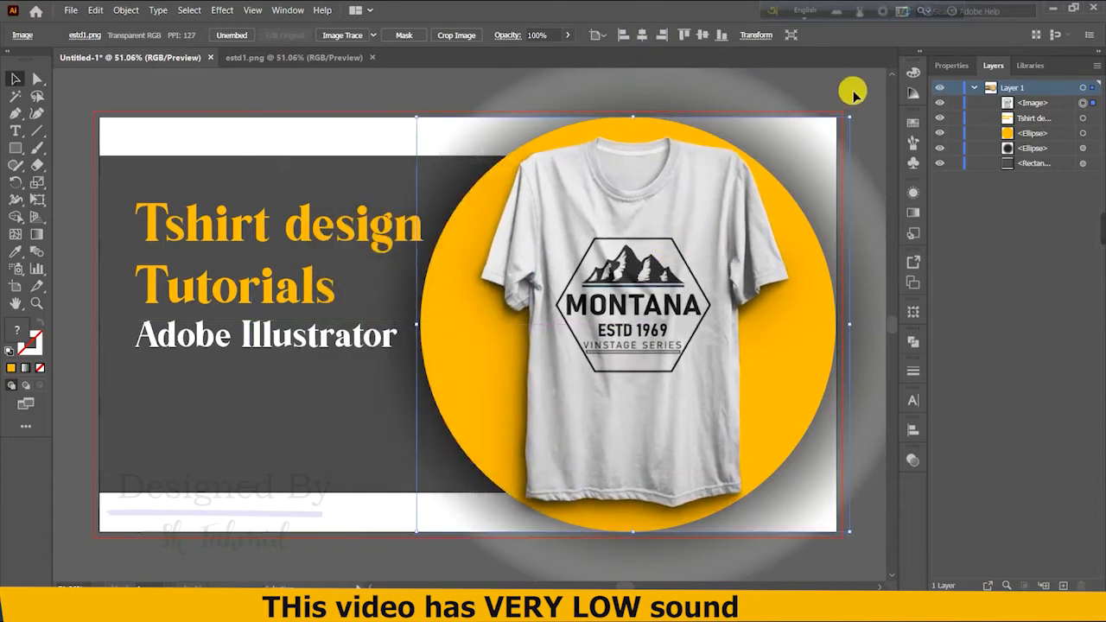
click(880, 125)
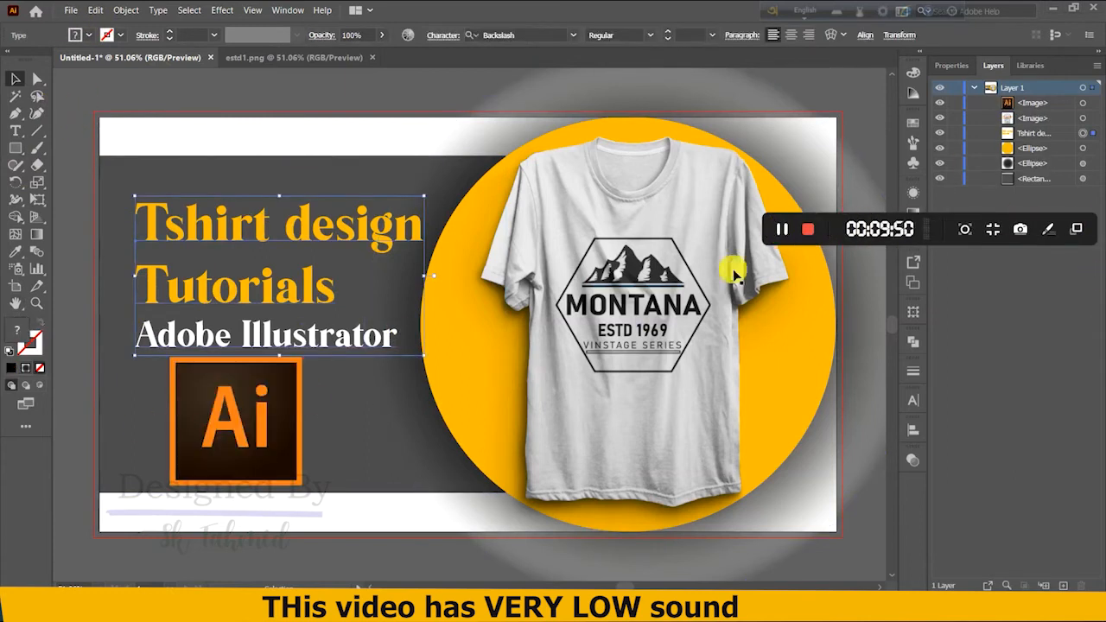
Step: Expand the title text's object and fill into outlines and ungroup the letters
click(126, 10)
click(139, 155)
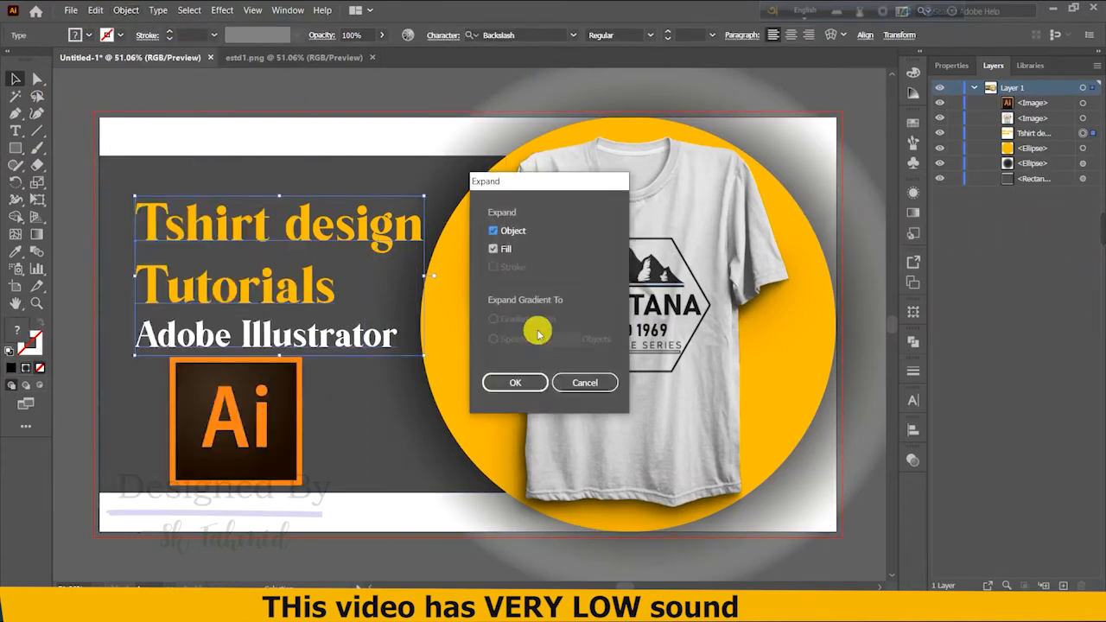
click(522, 382)
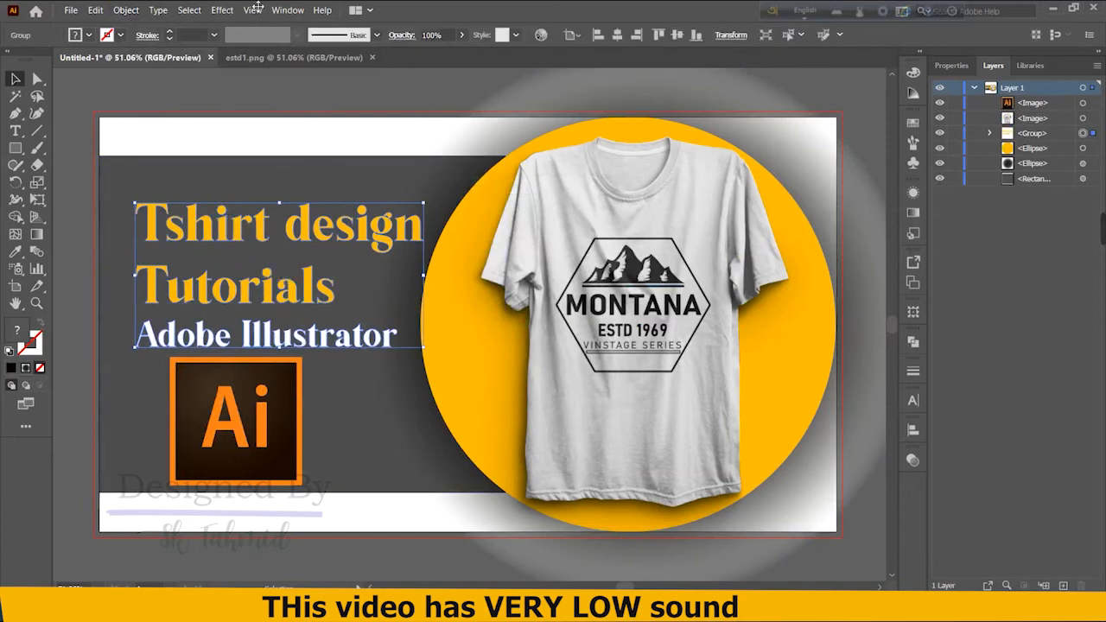
right_click(191, 211)
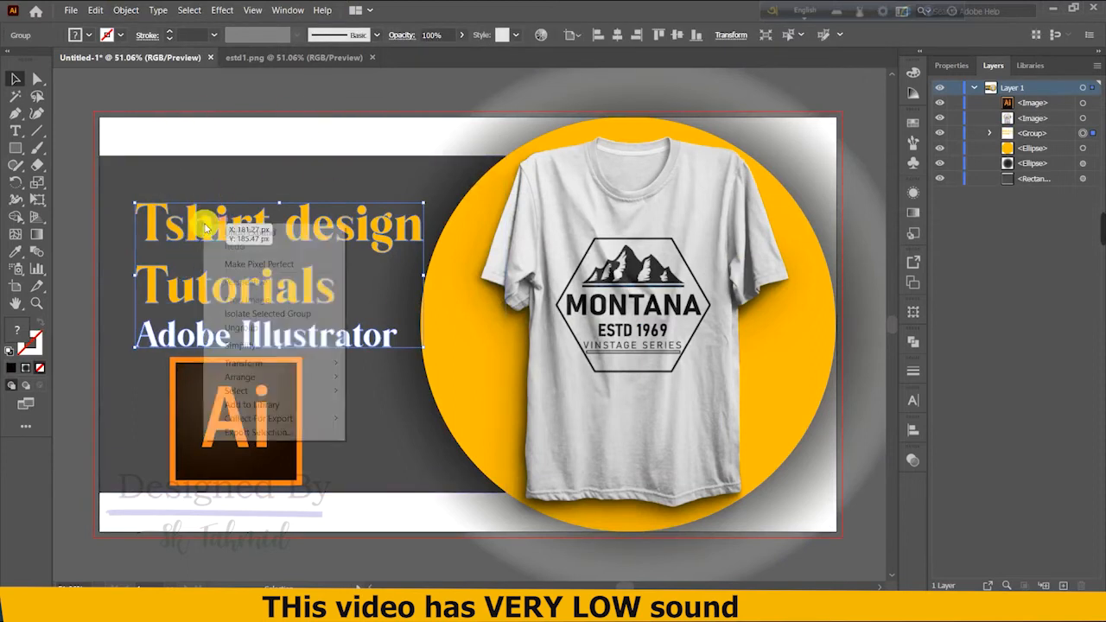
click(259, 326)
click(291, 175)
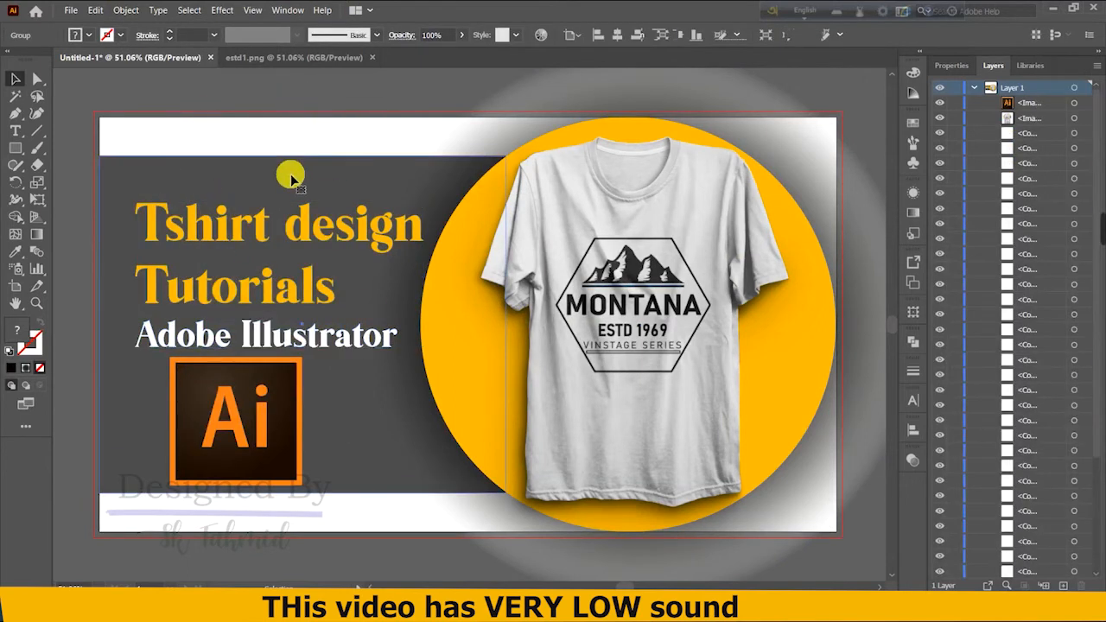
Step: Lock the yellow circle and the shadow ellipse behind it
scroll(1032, 335, down, 5)
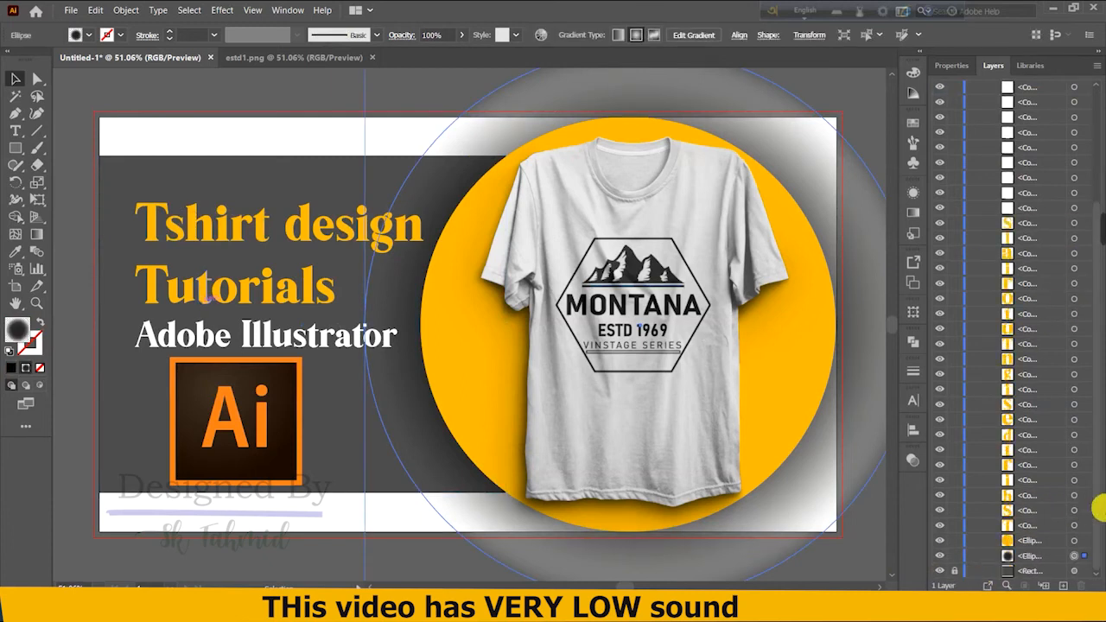
click(954, 541)
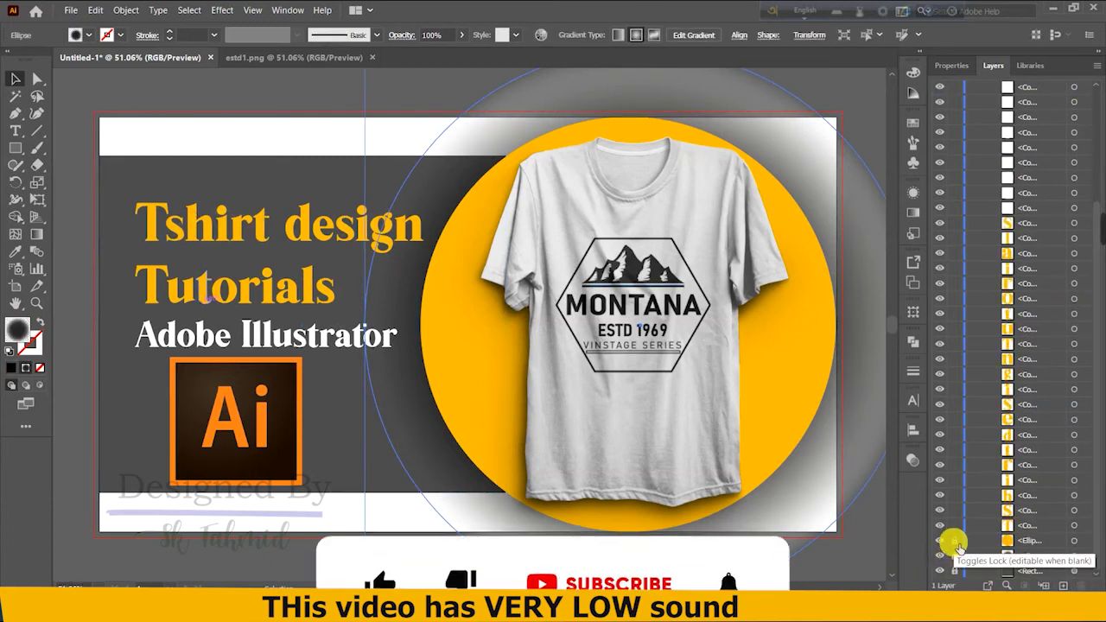
Step: Offset the paths of the yellow "Tshirt design Tutorials" letters by 4 px with miter joins
click(311, 232)
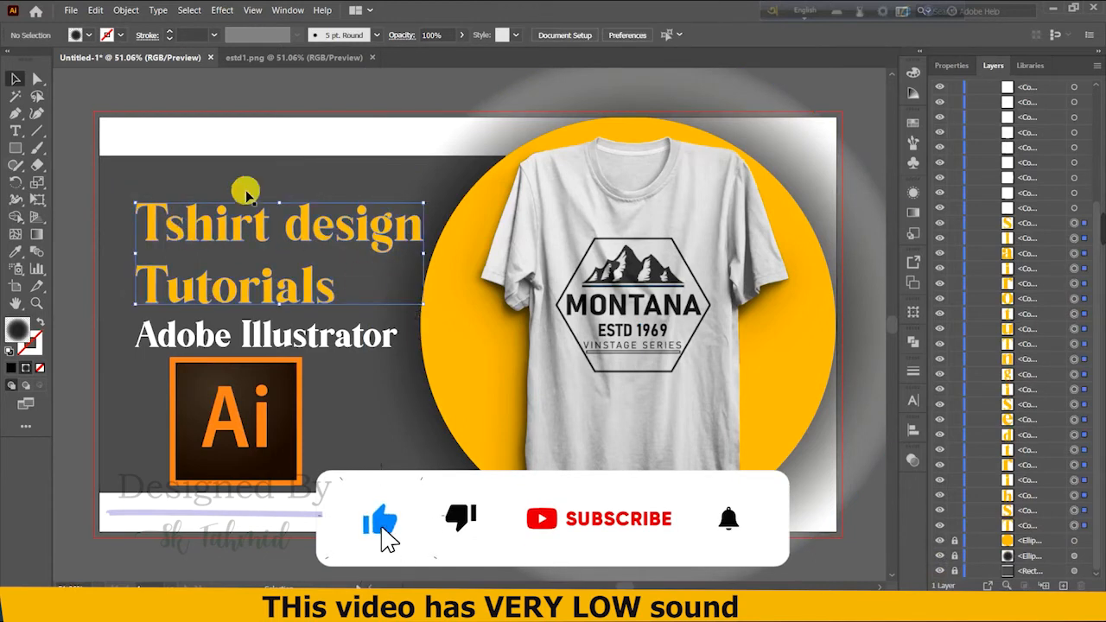
click(126, 10)
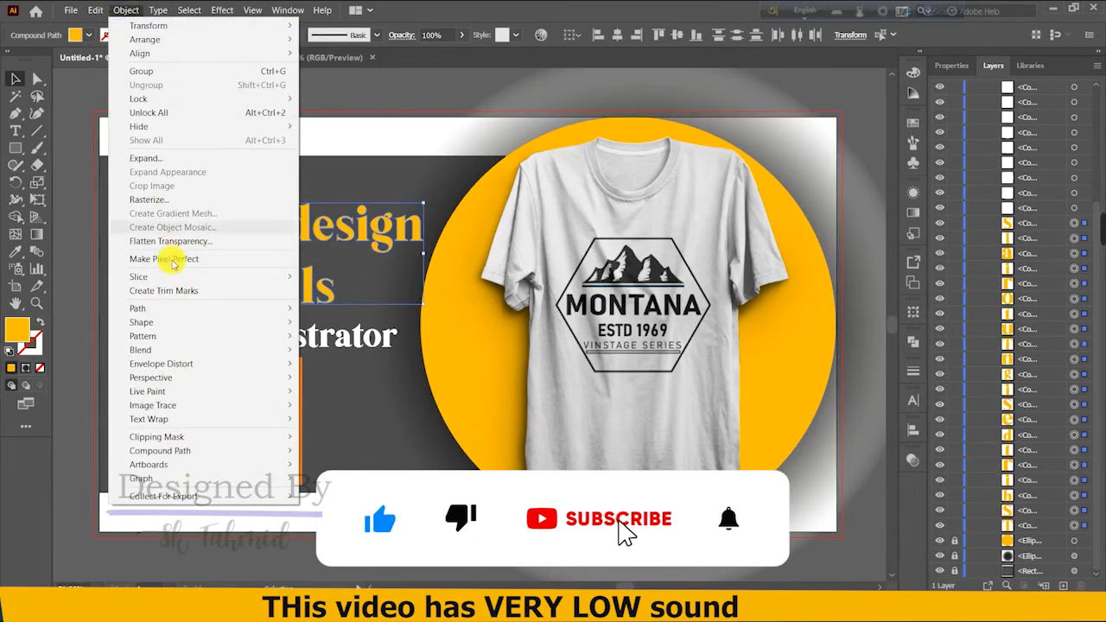
mouse_move(160, 309)
click(346, 354)
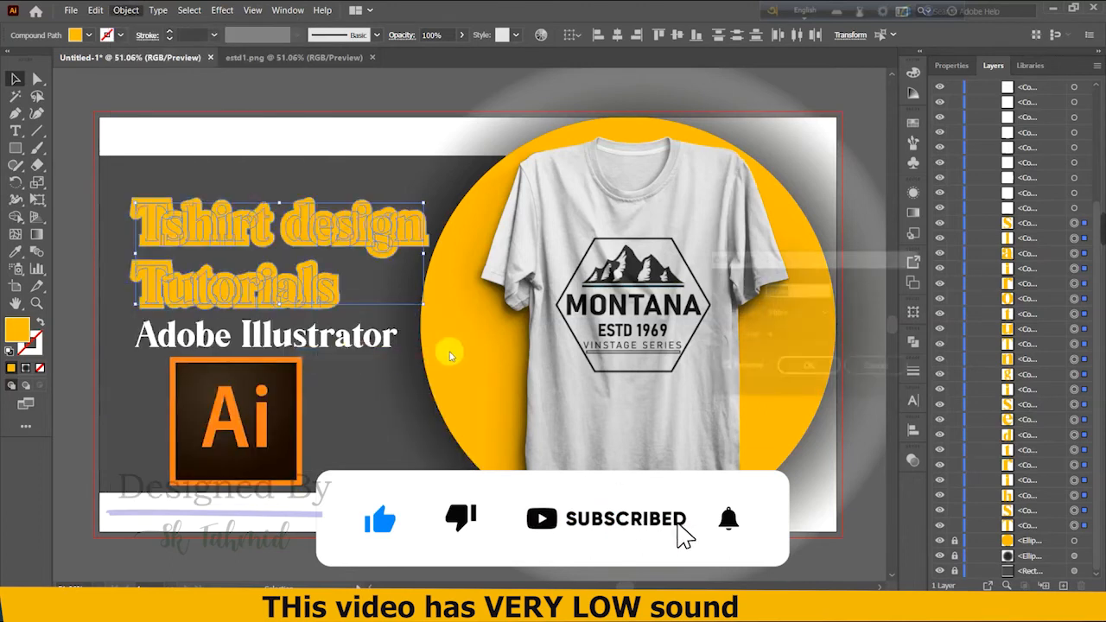
scroll(805, 299, down, 5)
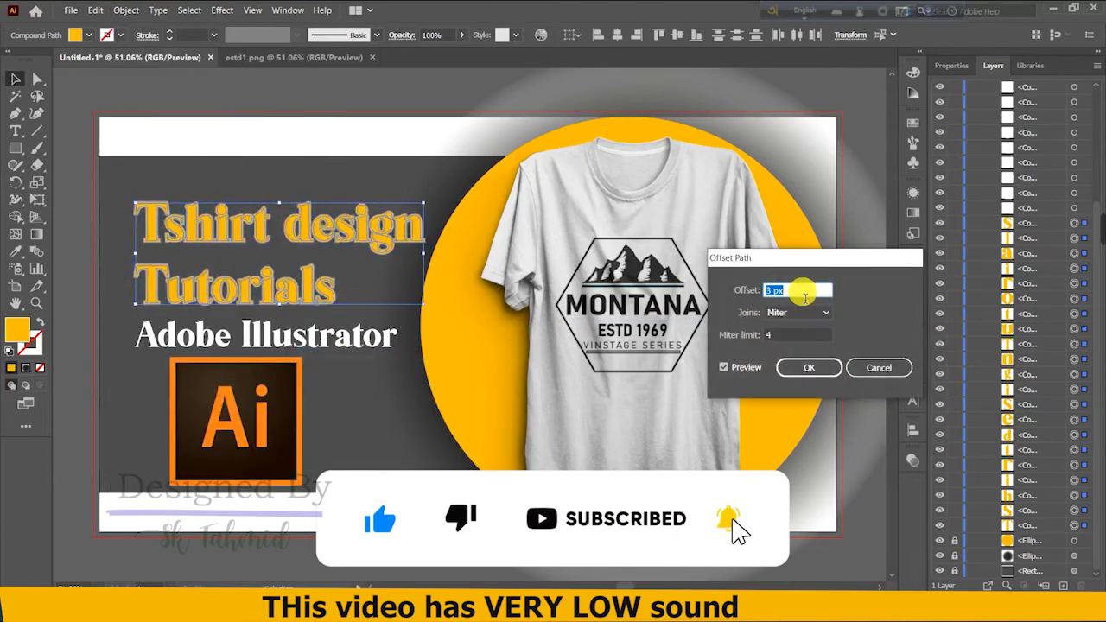
scroll(805, 299, up, 1)
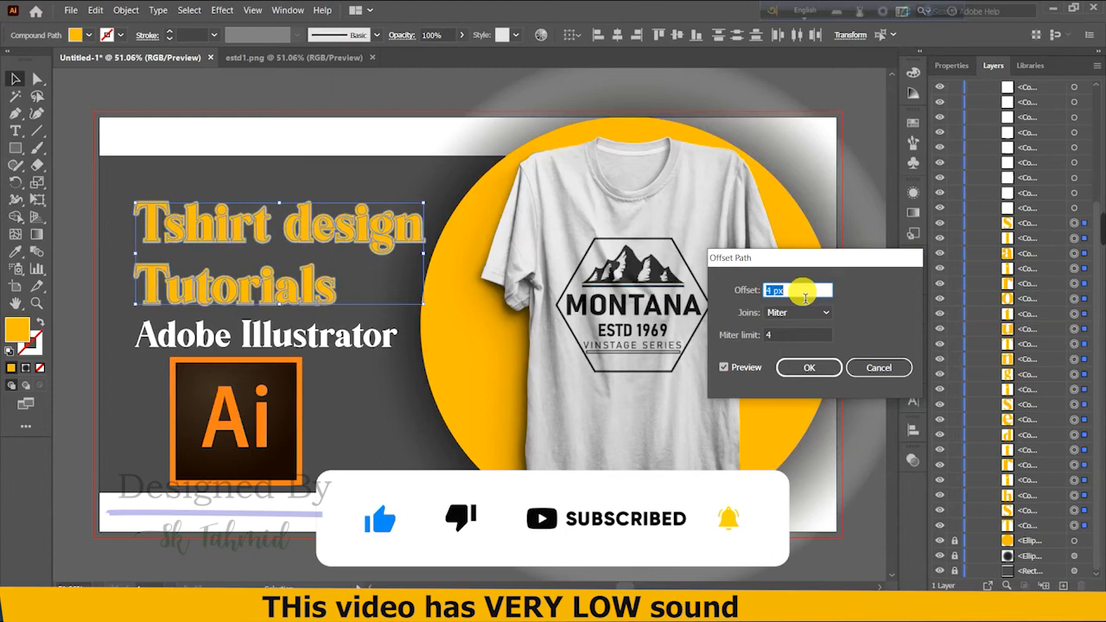
click(789, 366)
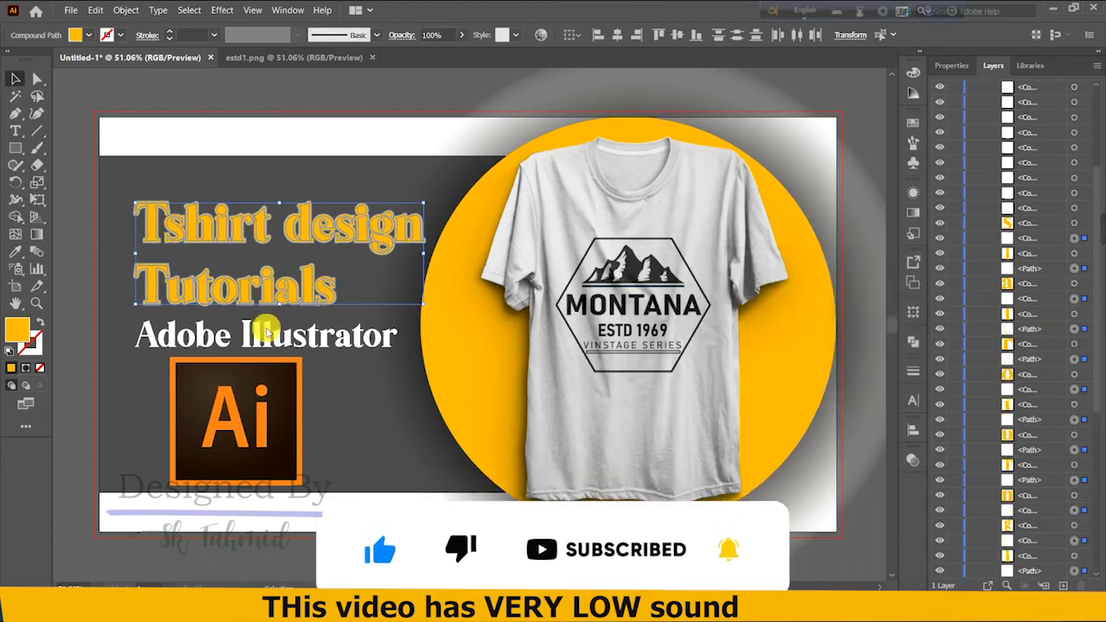
Step: Fill the offset shapes around the yellow title letters with black as an outline
double_click(18, 327)
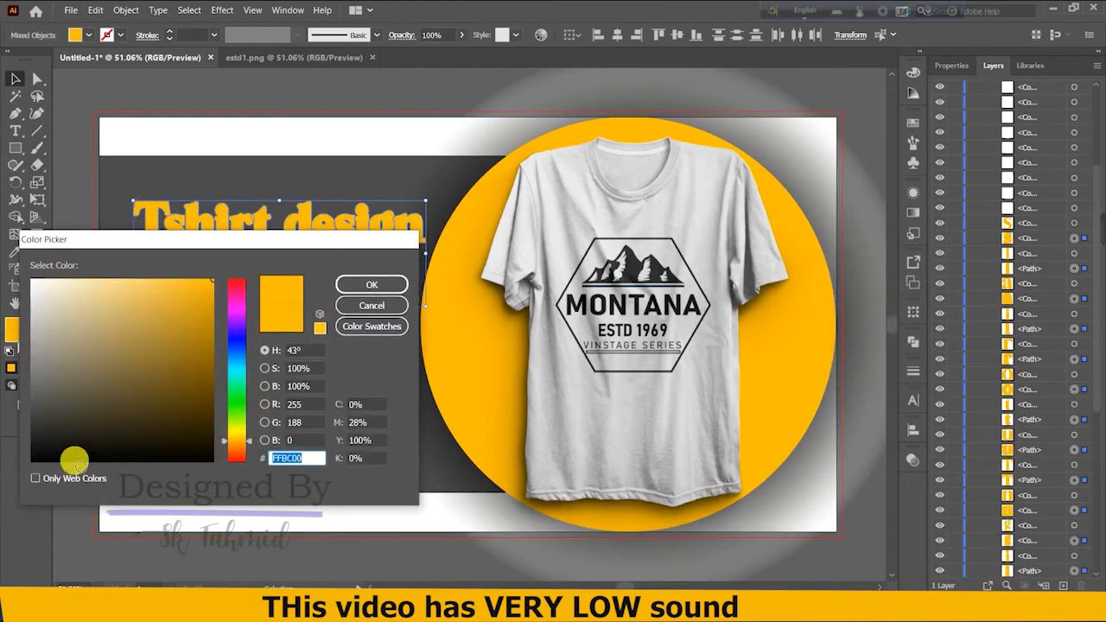
click(75, 460)
click(371, 284)
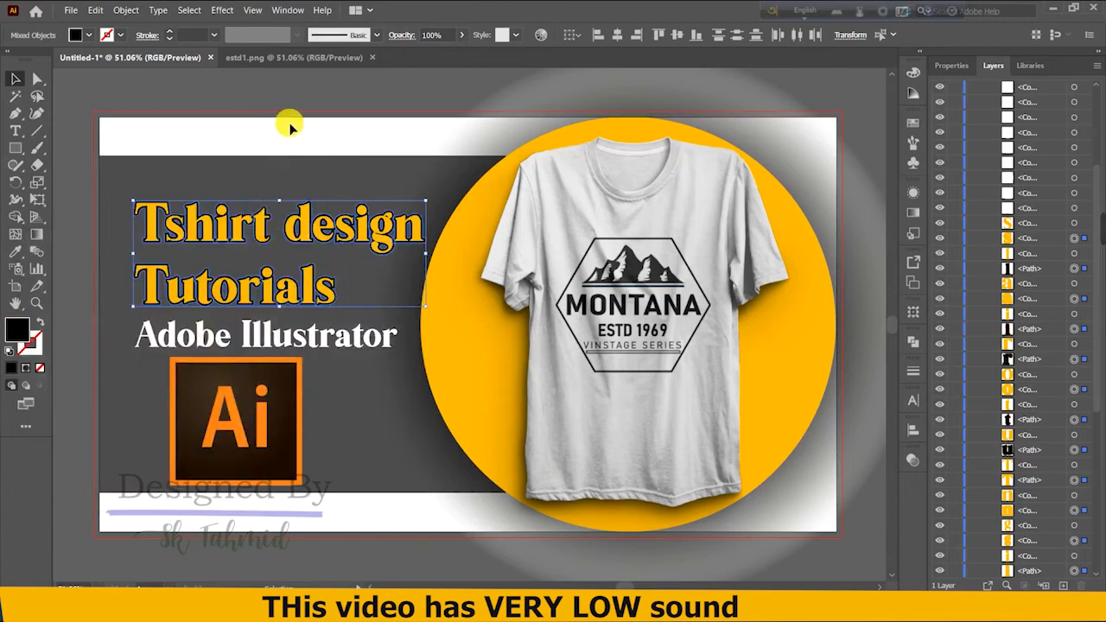
click(320, 100)
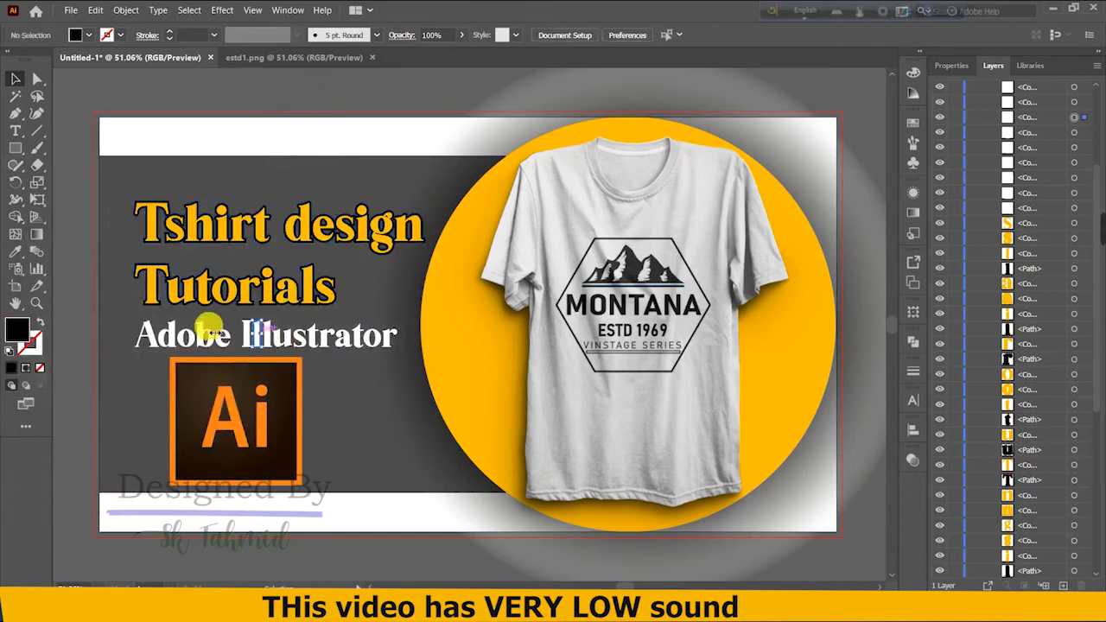
Step: Offset the paths of the white "Adobe Illustrator" letters by 4 px with miter joins
click(144, 336)
shift+click(391, 345)
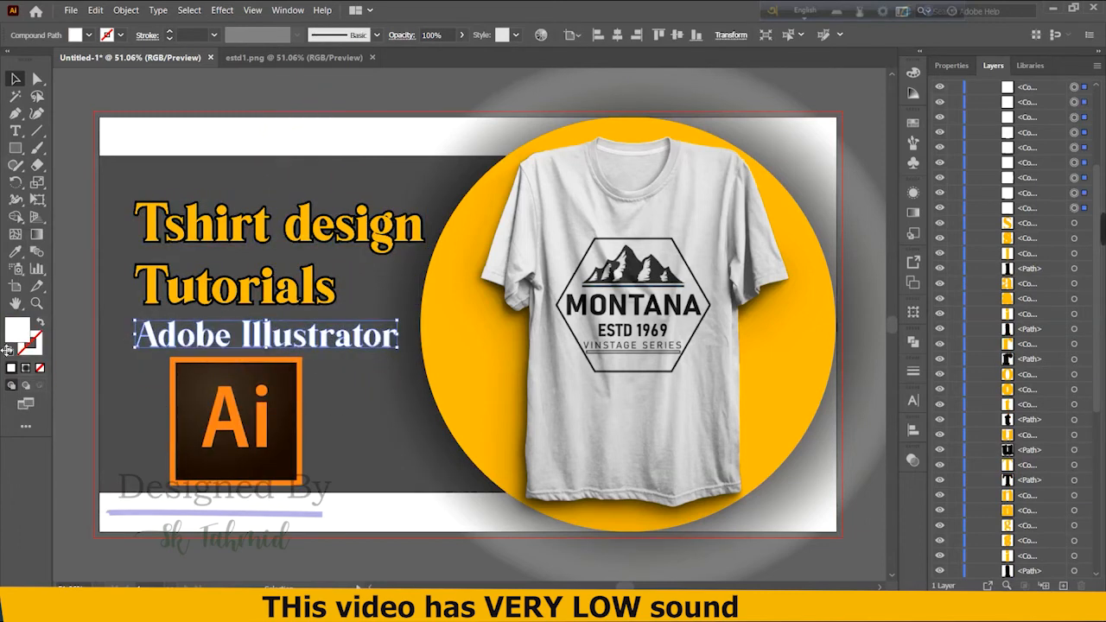
click(126, 10)
mouse_move(294, 309)
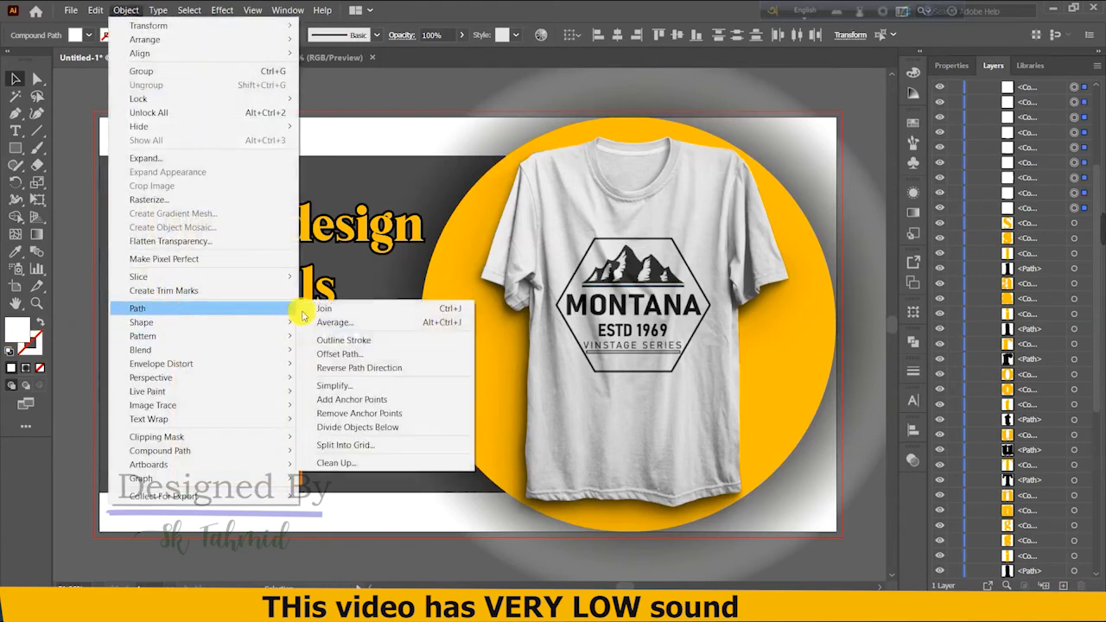
click(358, 349)
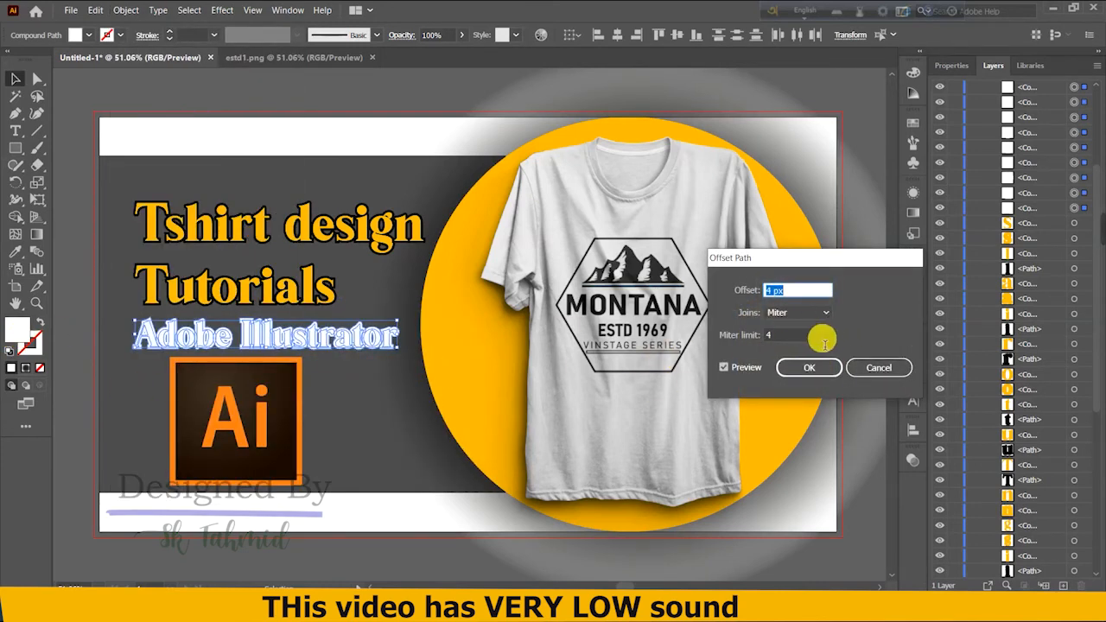
click(809, 367)
Step: Fill the offset shapes around the white "Adobe Illustrator" letters with black as an outline
double_click(17, 329)
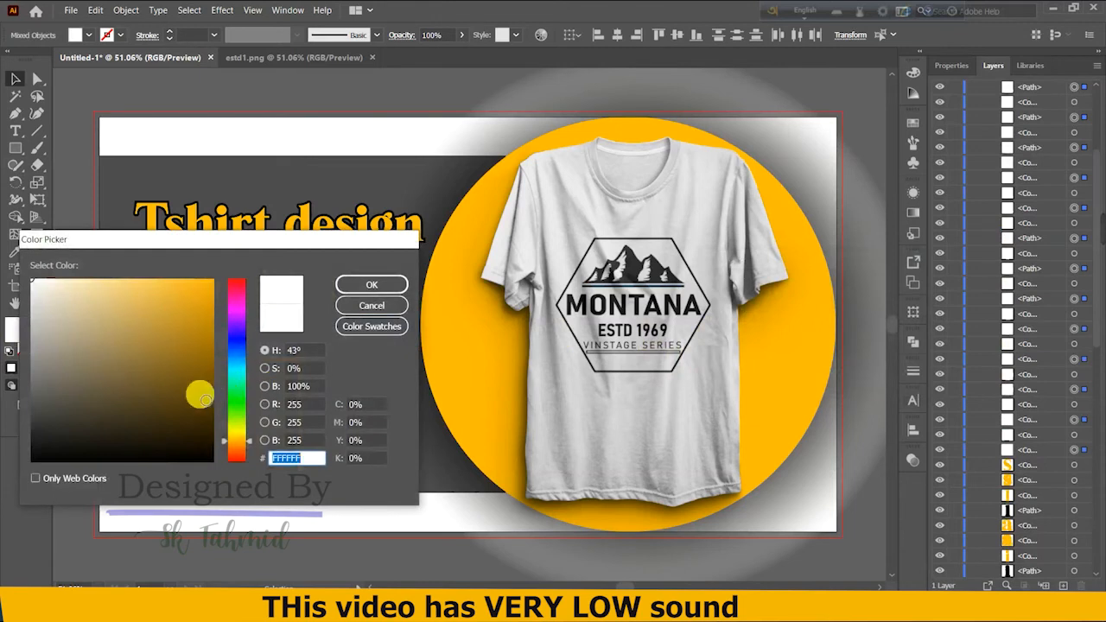
click(350, 285)
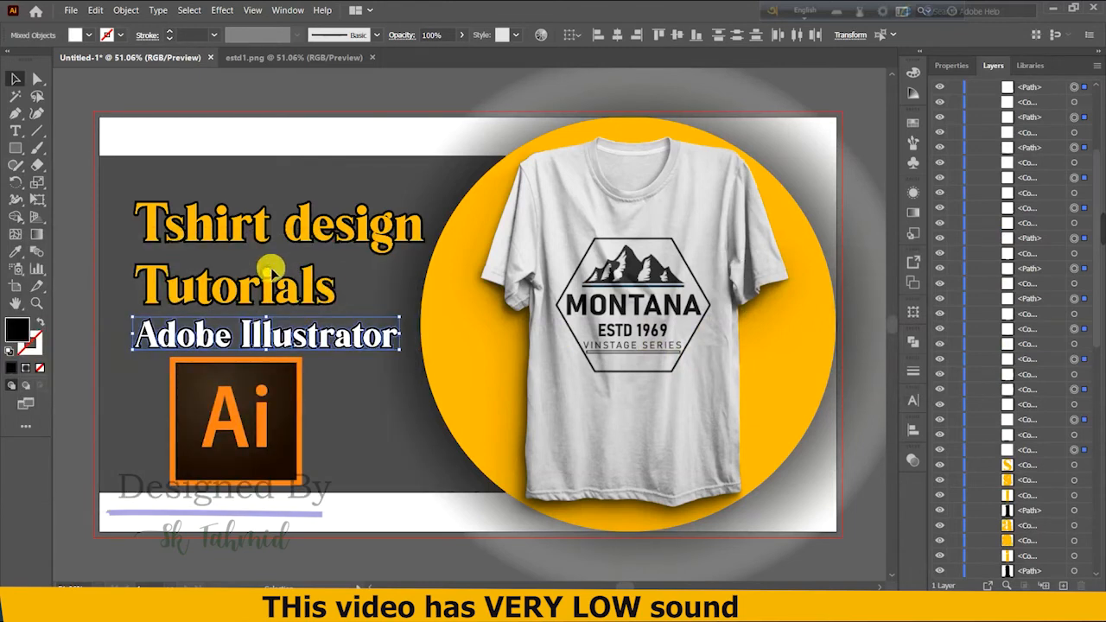
click(189, 136)
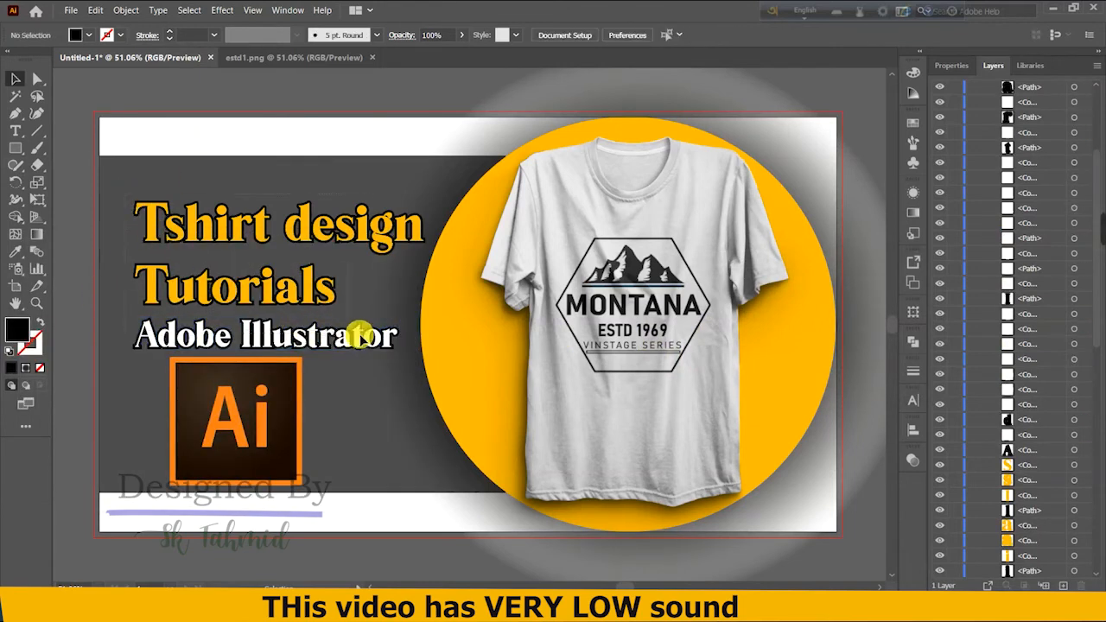
drag(386, 339, 161, 167)
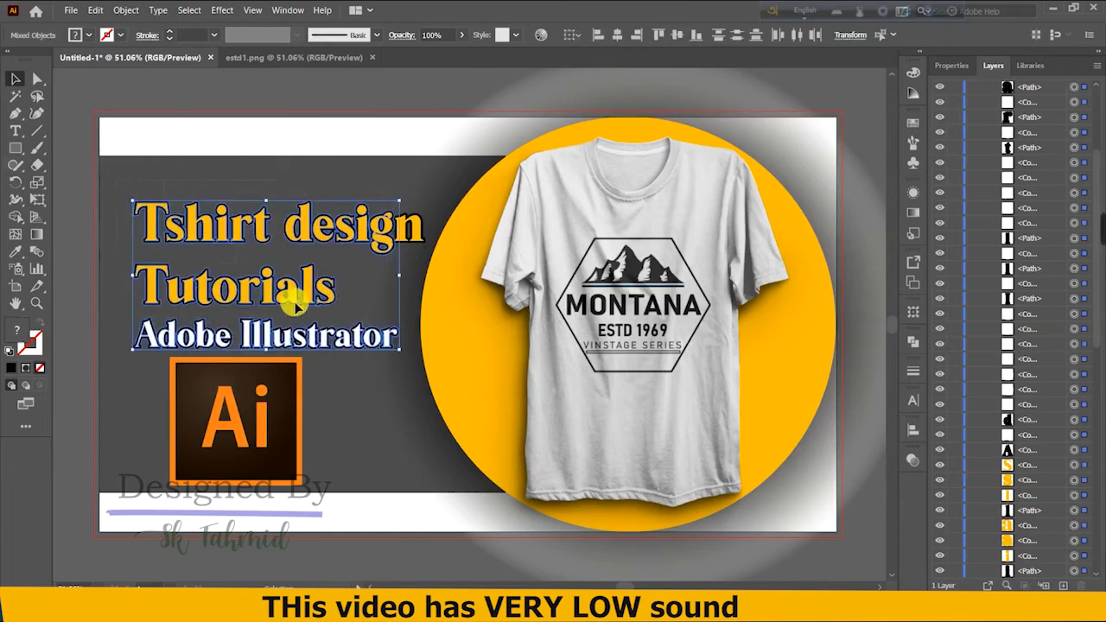
key(ctrl+a)
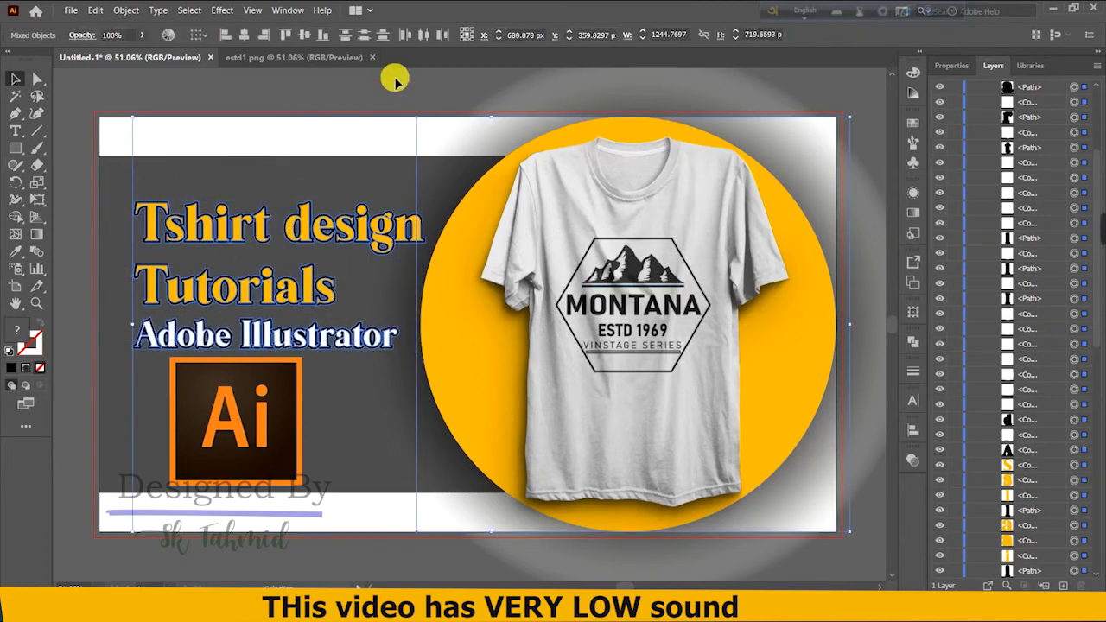
click(429, 106)
Step: Lock the MONTANA T-shirt mockup image
click(720, 245)
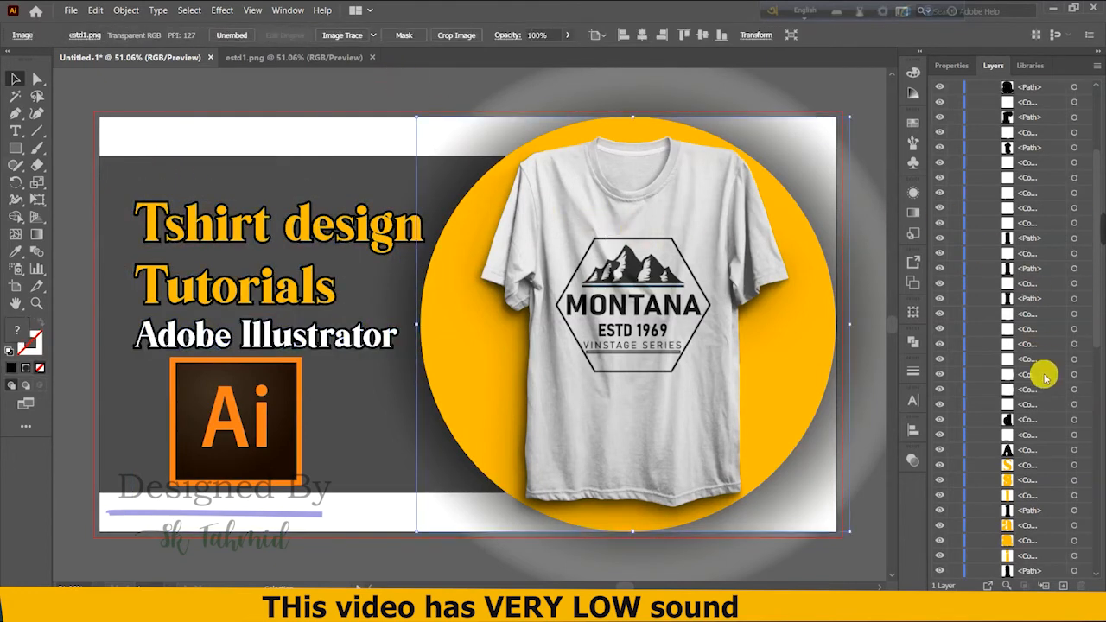
scroll(1043, 380, down, 10)
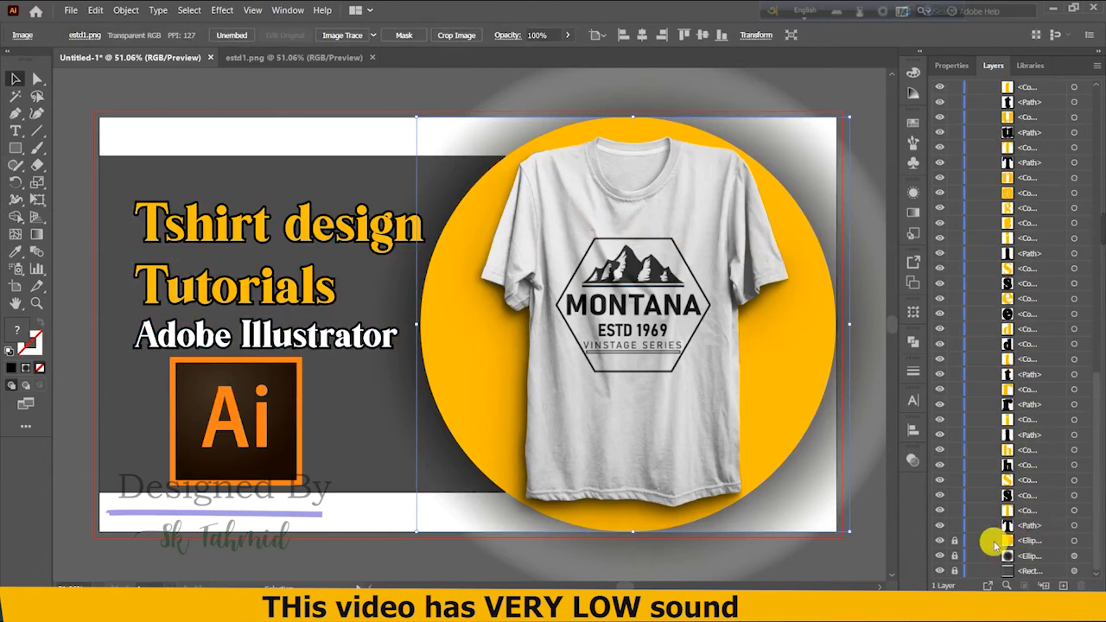
scroll(976, 415, up, 3)
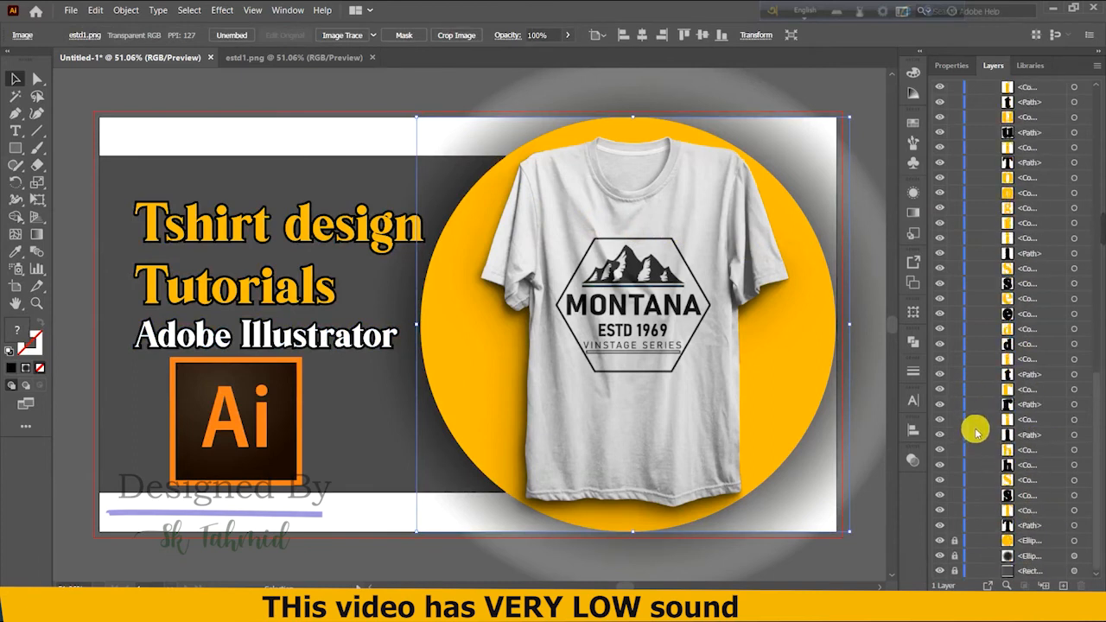
scroll(982, 207, up, 8)
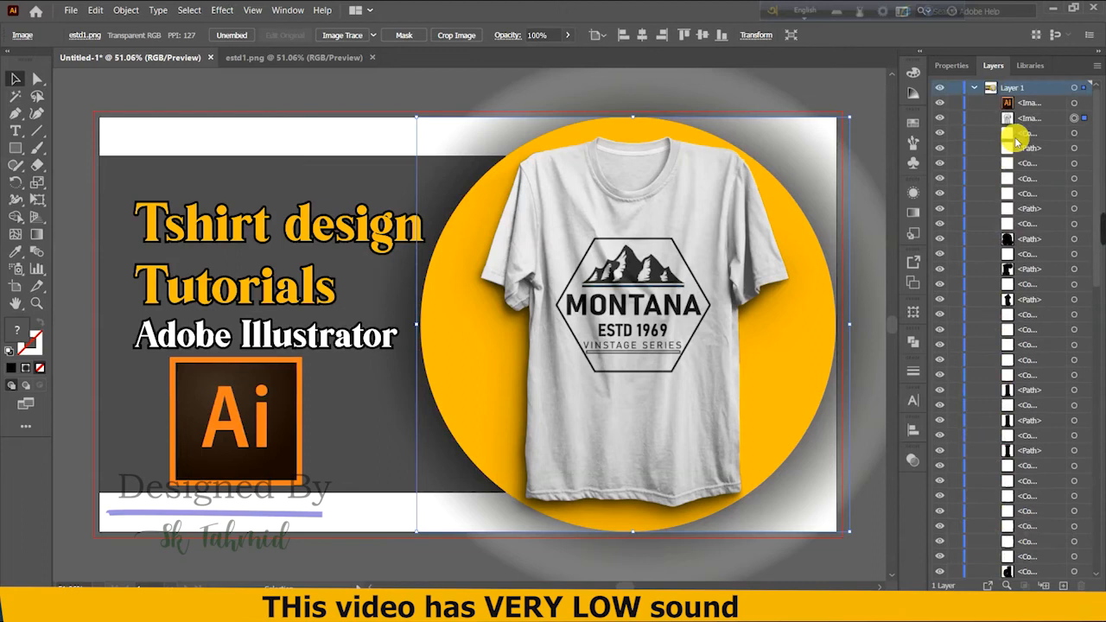
click(954, 118)
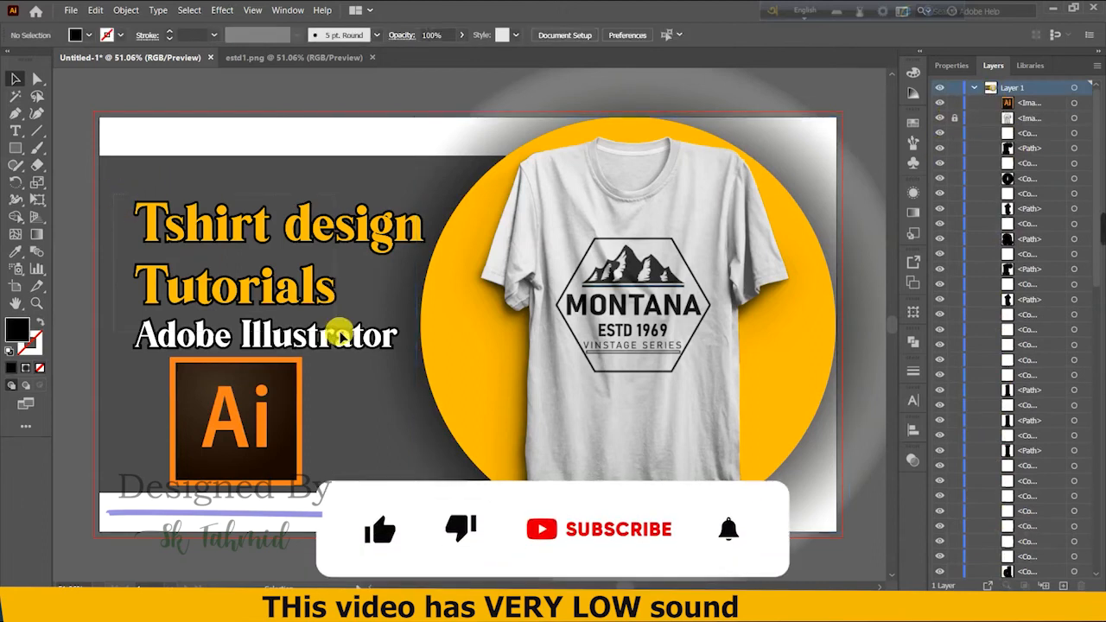
Step: Group all the title letters of the three text lines together with their black outlines
drag(405, 344, 403, 344)
right_click(249, 215)
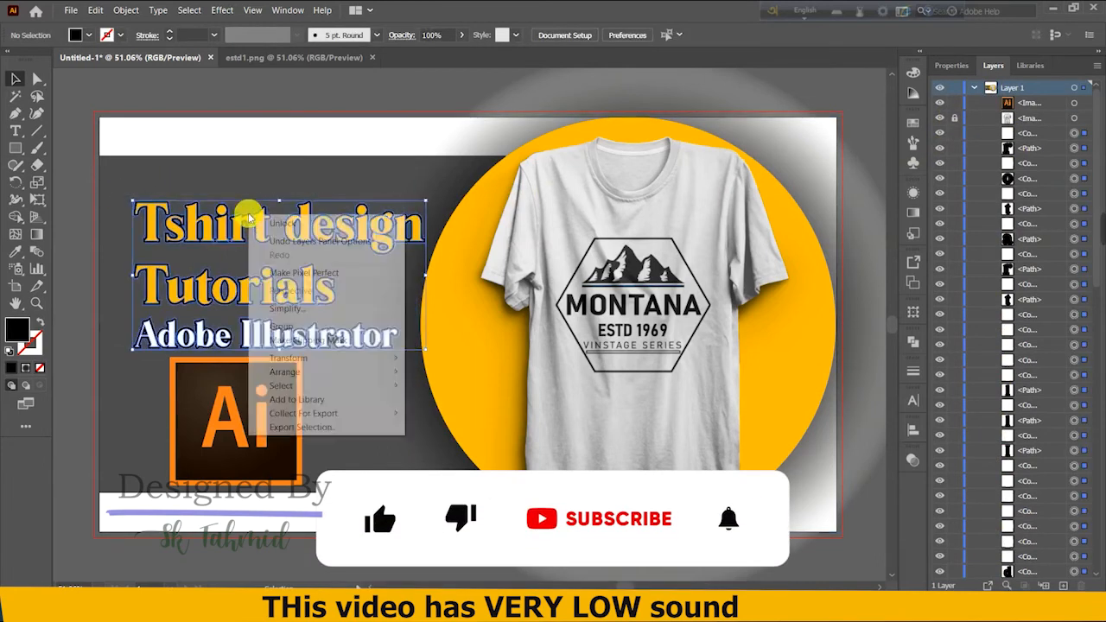
click(311, 325)
click(269, 115)
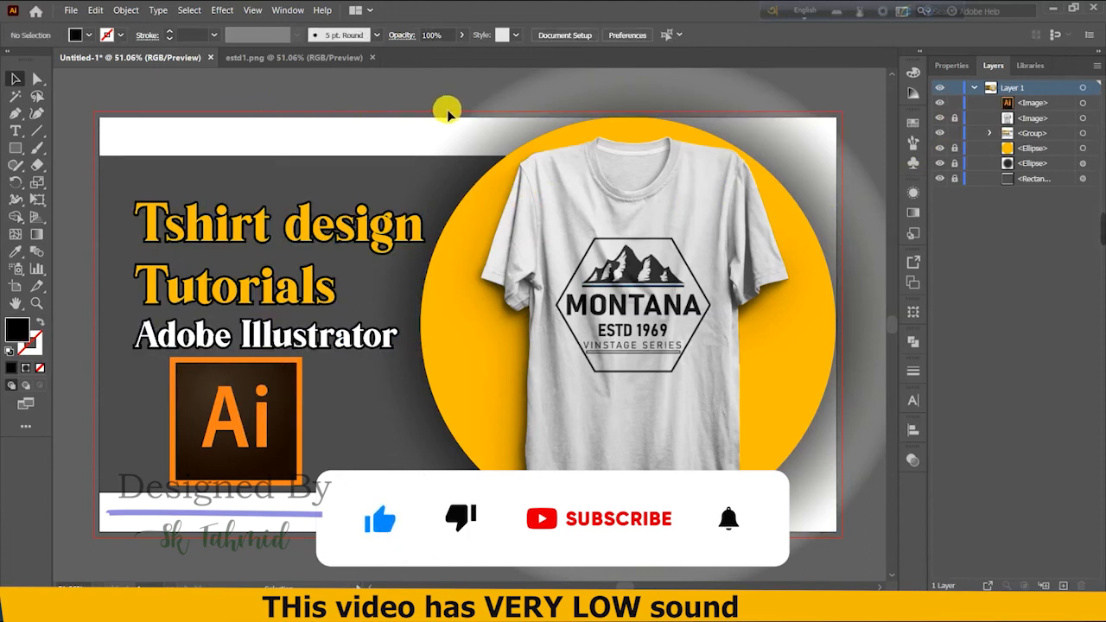
Step: Try tilting the title text group slightly counterclockwise and skewing its upper edge with Free Transform
click(222, 217)
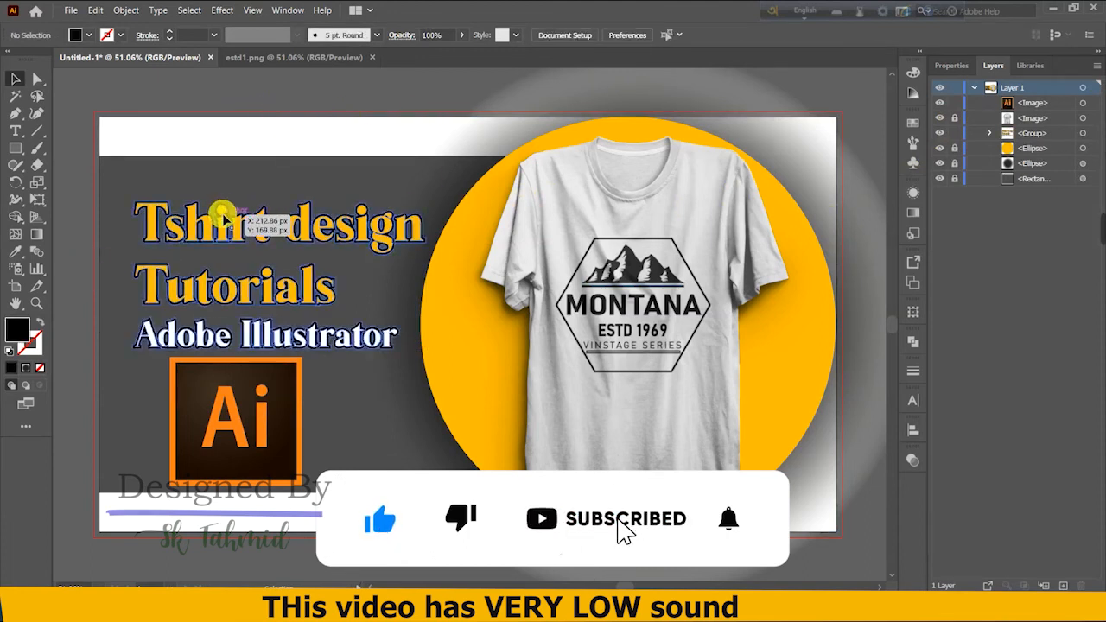
click(39, 195)
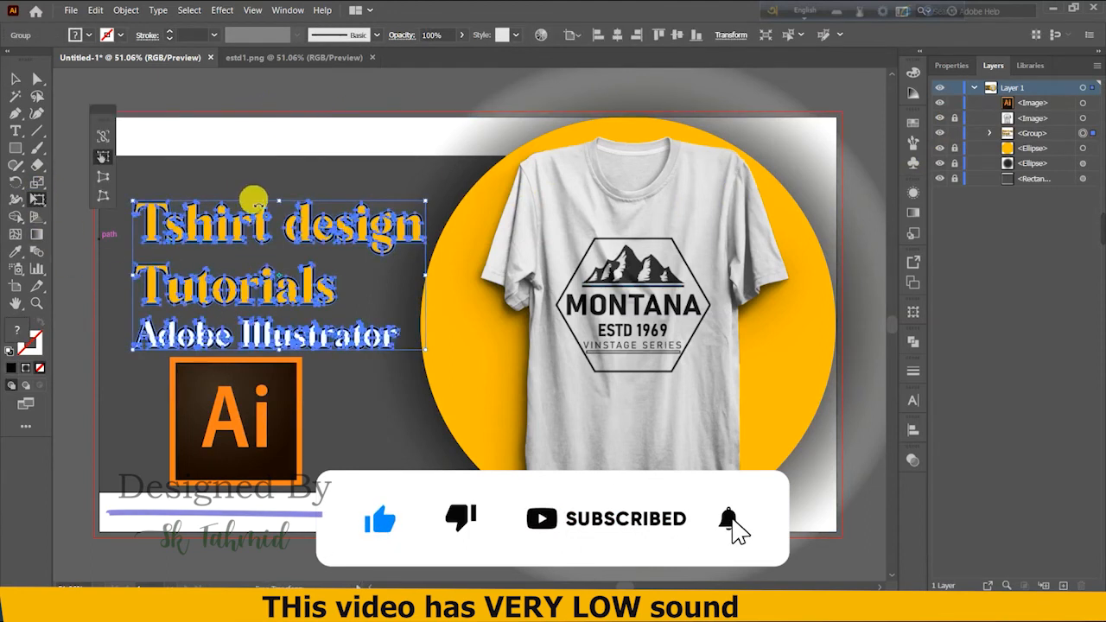
drag(432, 192, 424, 187)
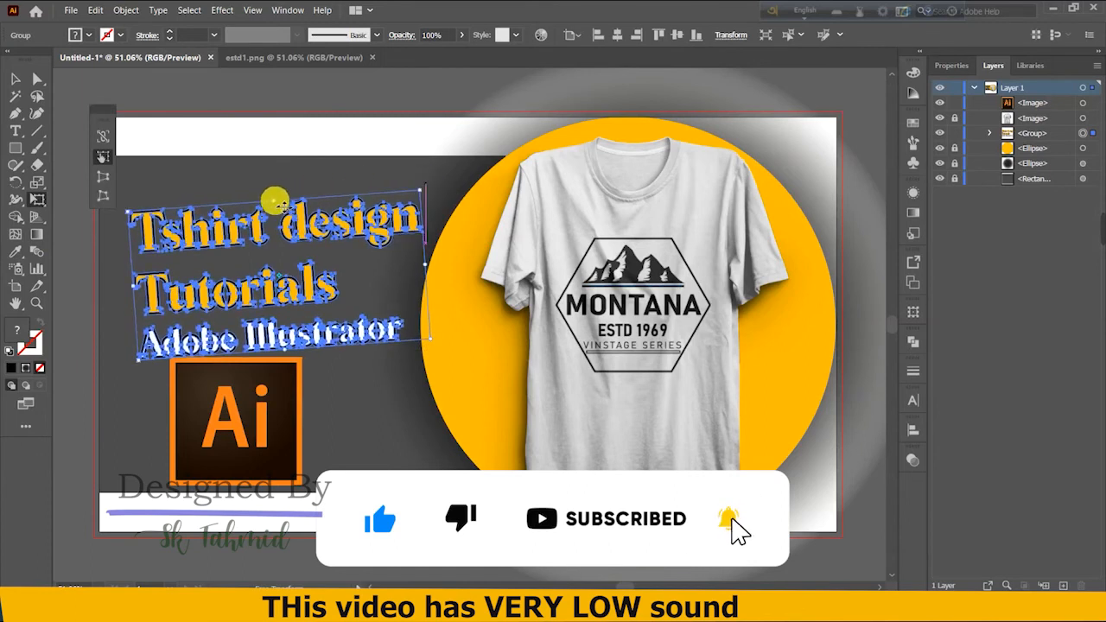
drag(278, 197, 261, 183)
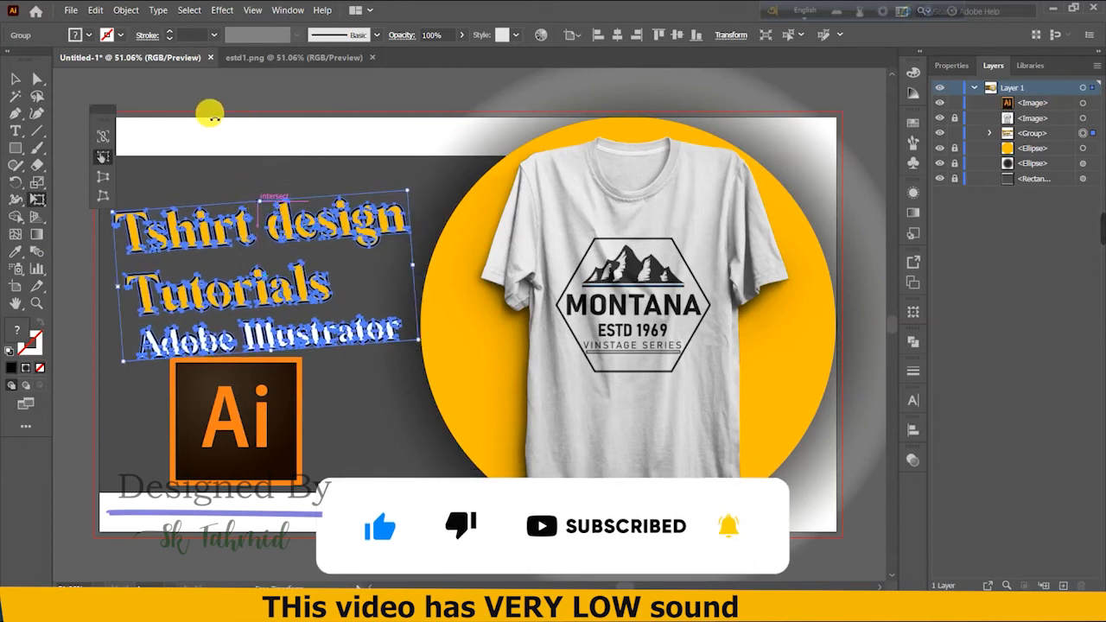
click(15, 78)
click(356, 290)
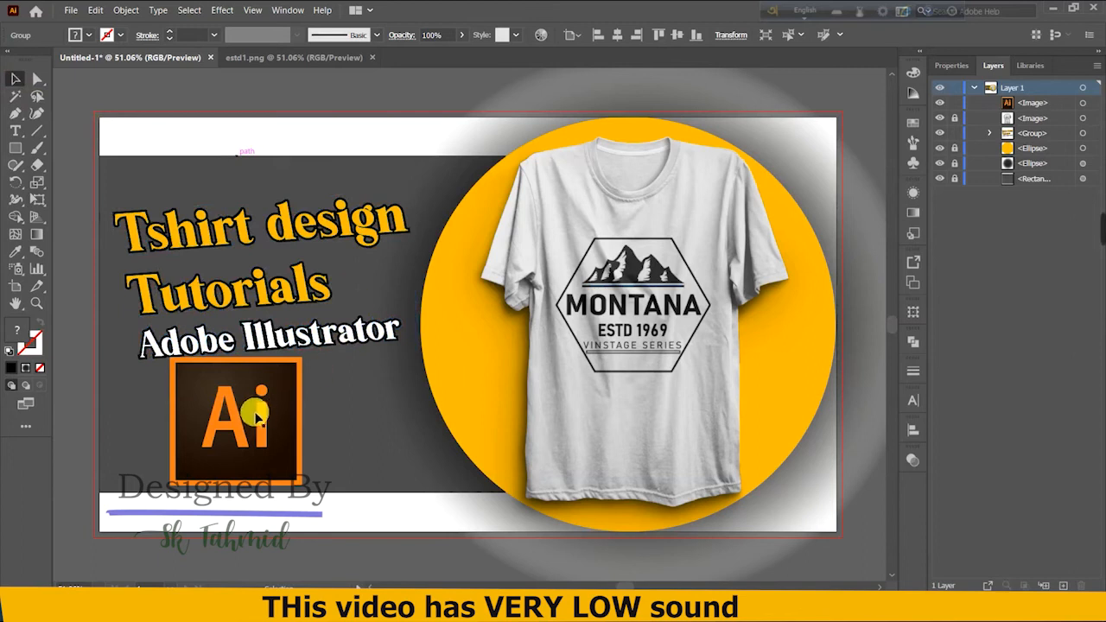
Step: Try tilting the Ai logo slightly counterclockwise and skewing it with Free Transform to match the title text
click(282, 382)
click(38, 199)
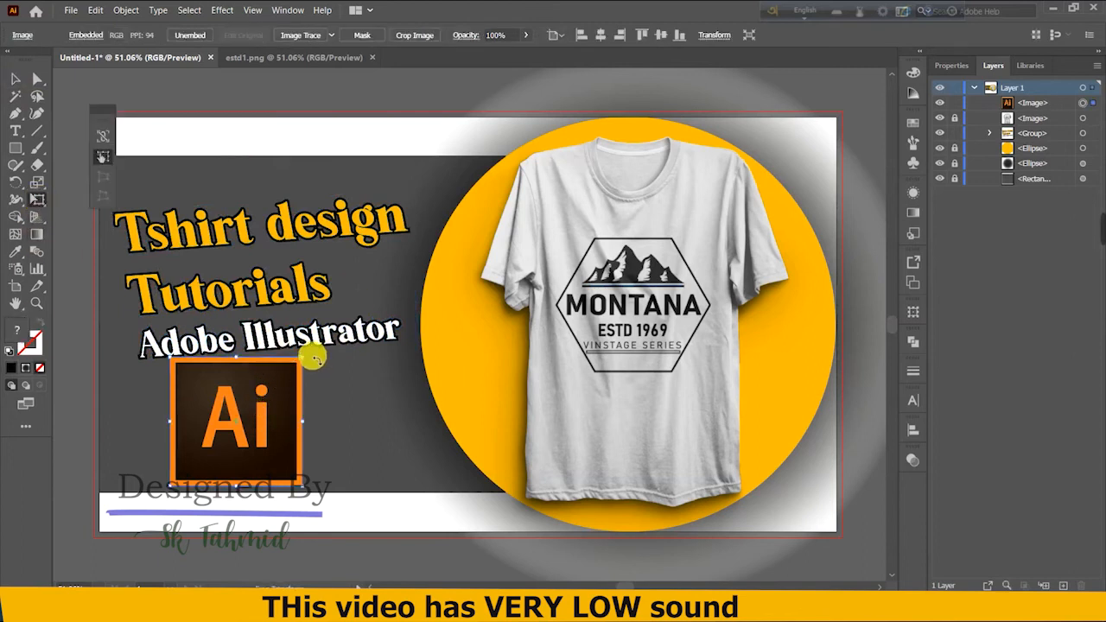
drag(304, 350, 258, 361)
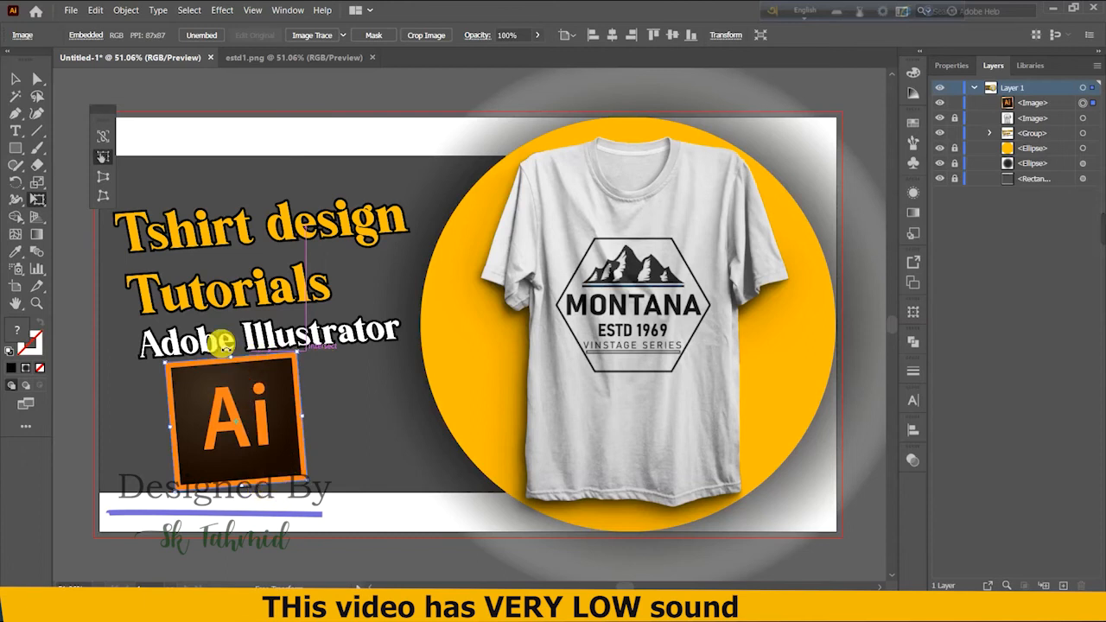
click(104, 179)
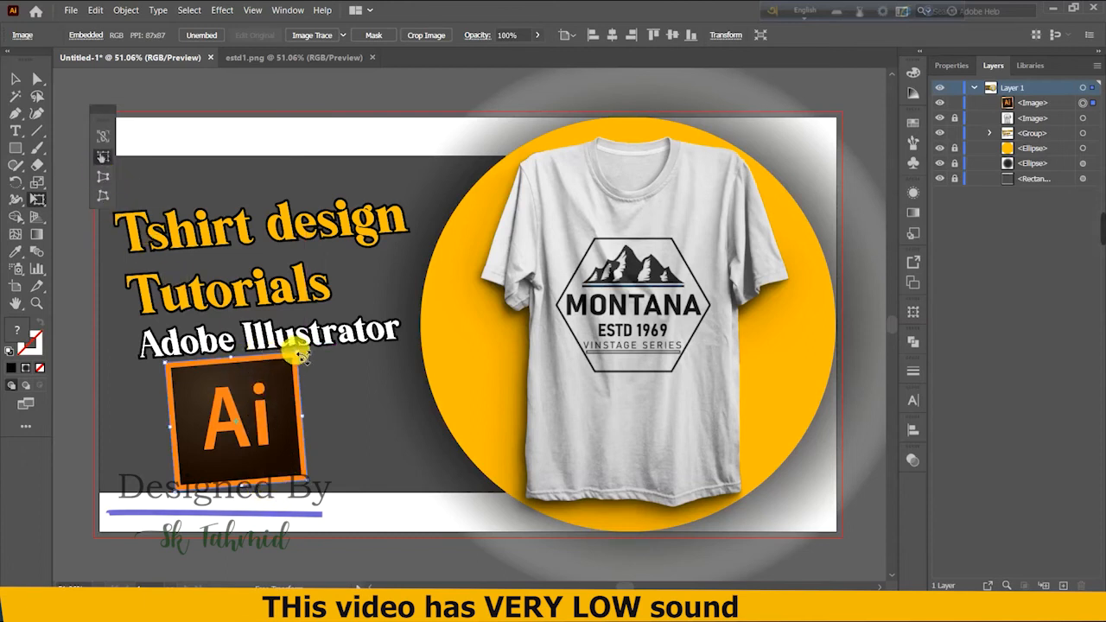
drag(301, 355, 260, 380)
click(24, 80)
click(388, 464)
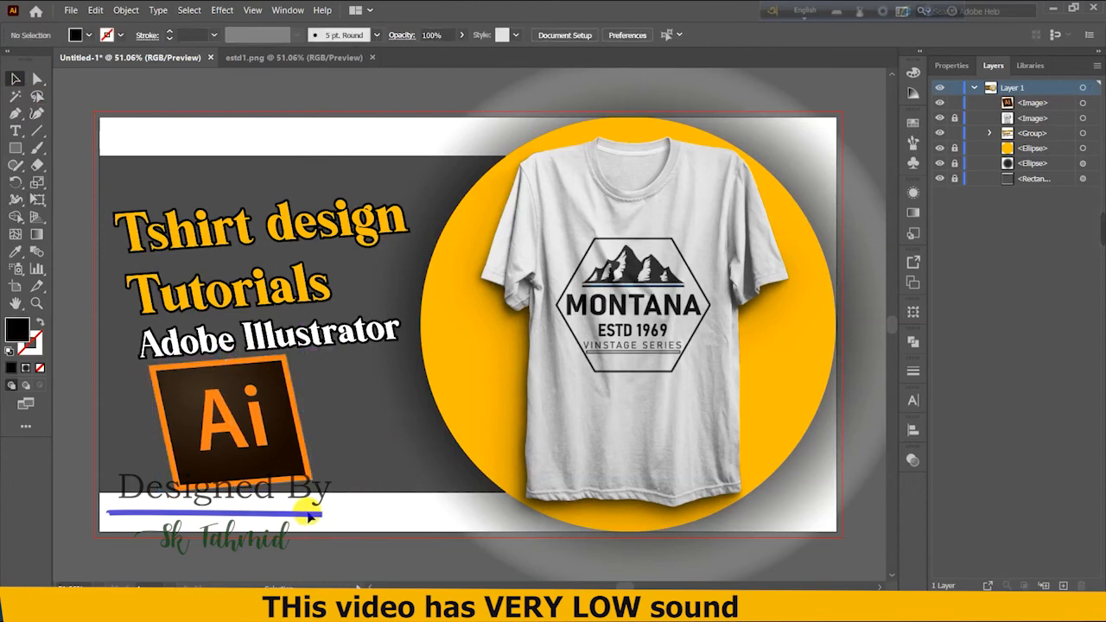
Step: Undo the tilts and skews of the Ai logo and the title group, and return to the Untitled-1 thumbnail document
key(ctrl+z)
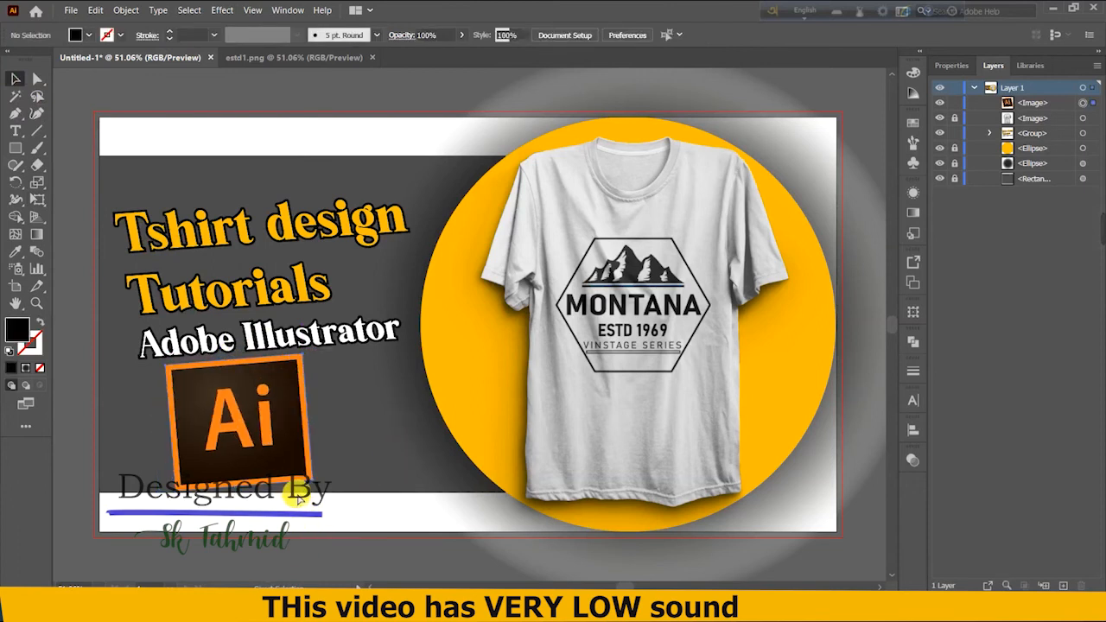
key(ctrl+z)
key(ctrl+z)
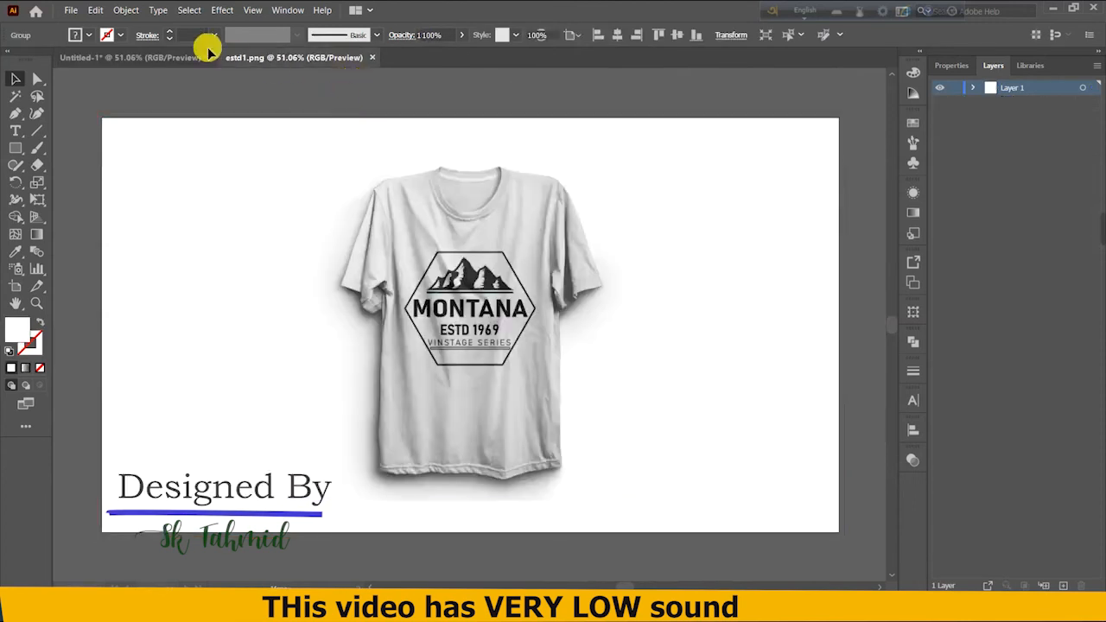
click(173, 57)
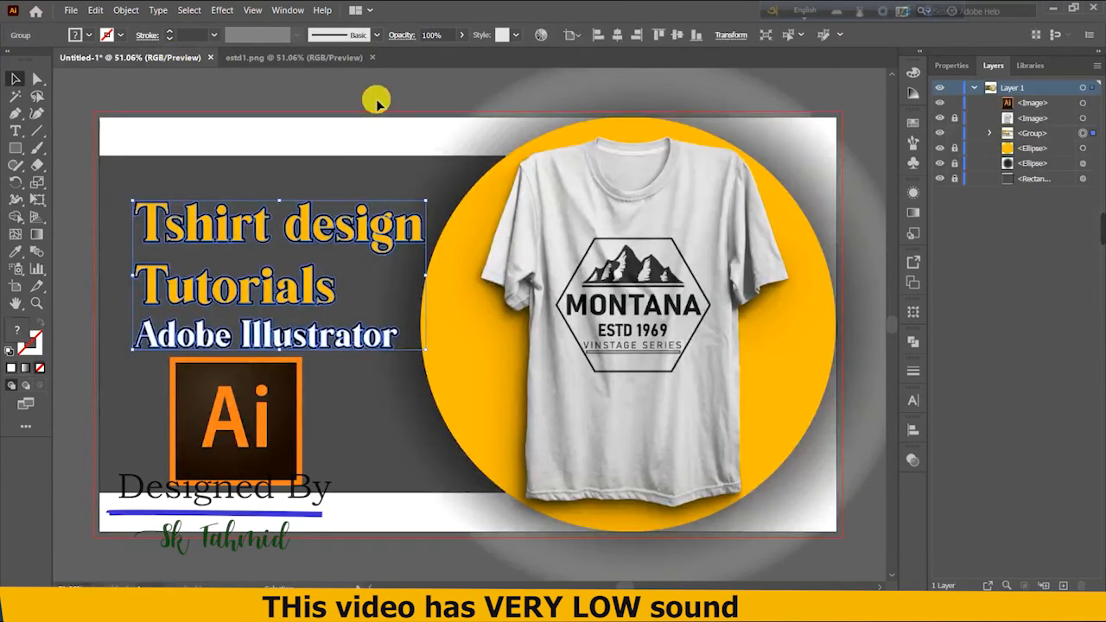
click(696, 264)
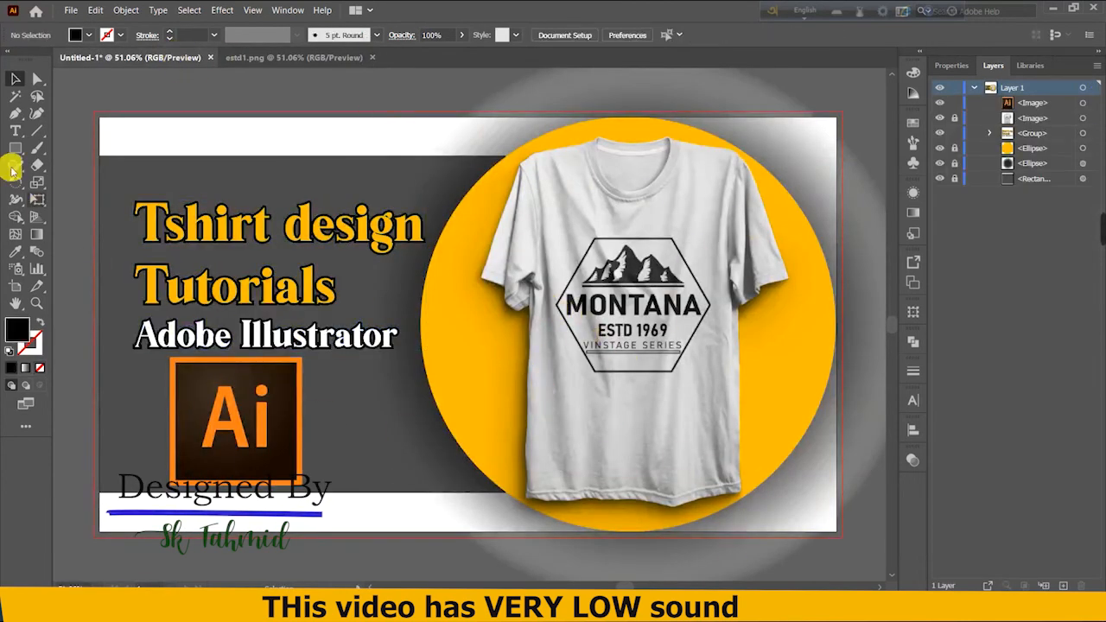
Step: Draw a black rectangle of about 1278 x 720 px over the whole artboard and fit its upper and lower edges to it
drag(104, 126, 834, 537)
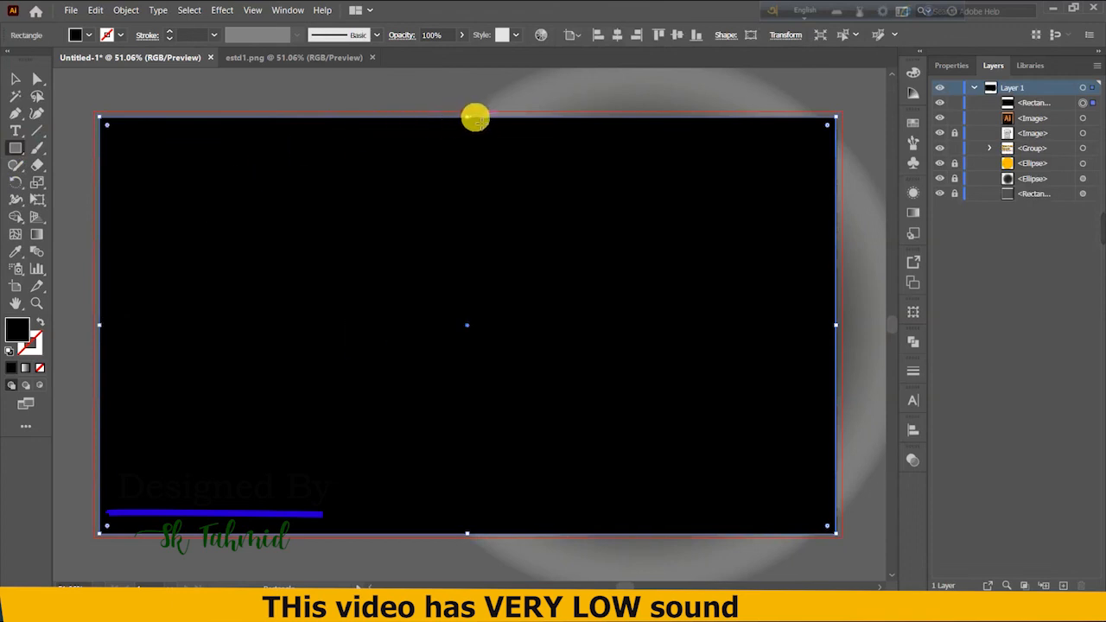
mouse_move(468, 116)
mouse_down()
mouse_move(469, 128)
mouse_move(467, 114)
mouse_up()
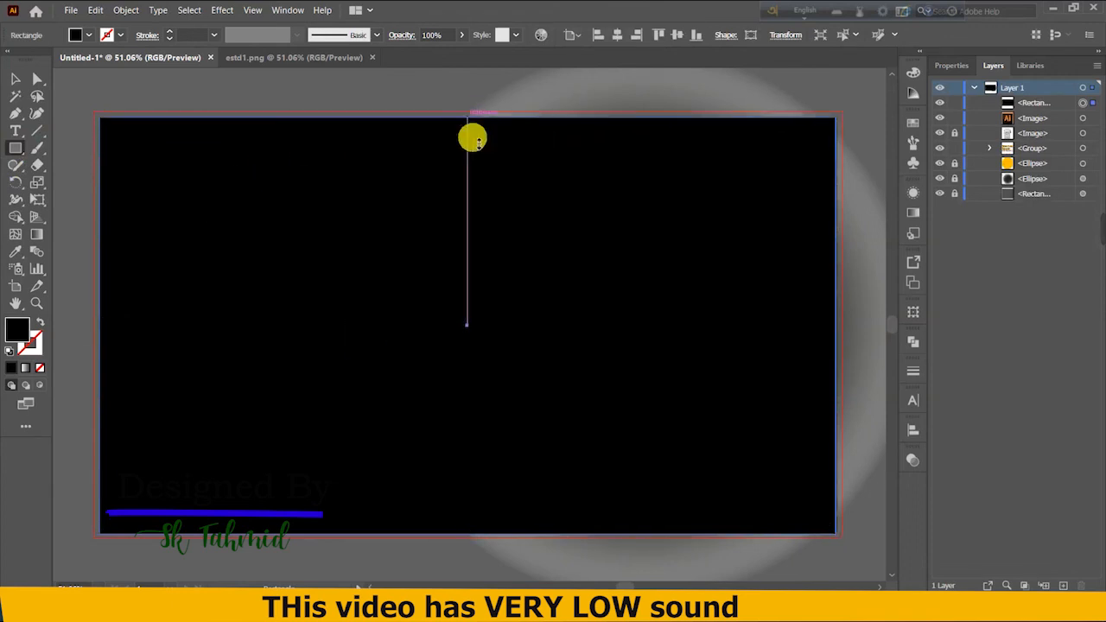
drag(468, 533, 469, 531)
click(16, 79)
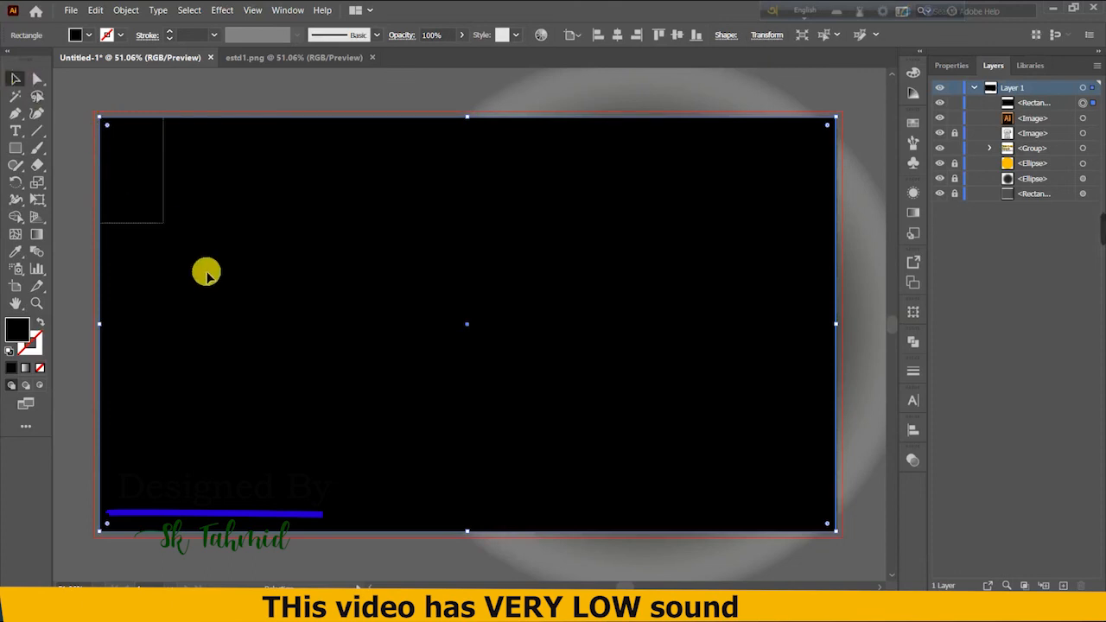
click(94, 114)
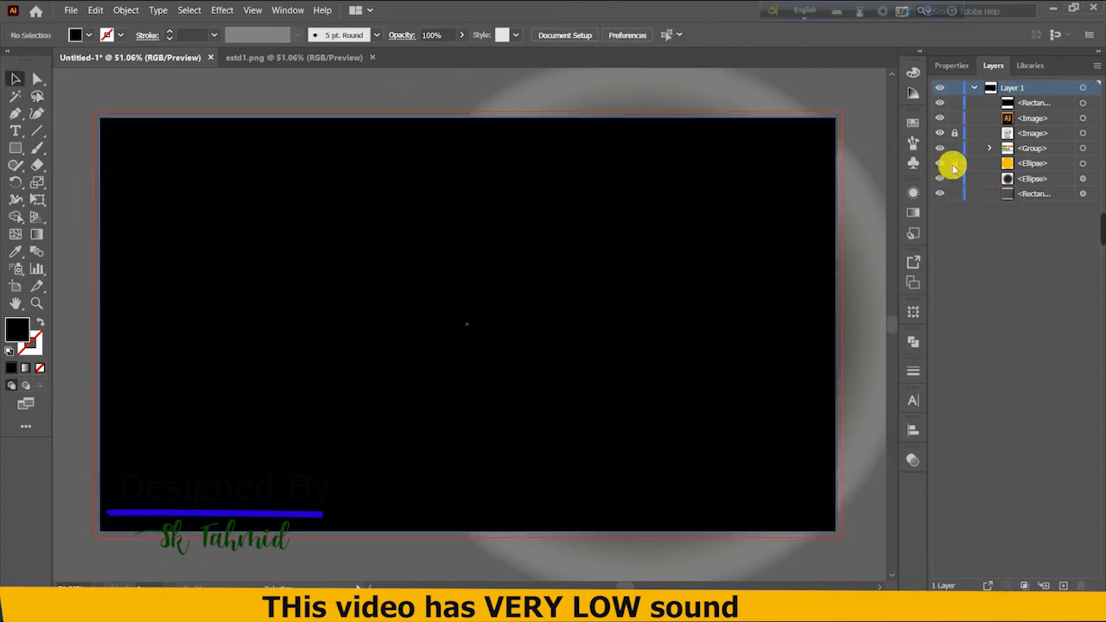
Step: With the locked objects unlocked, select all the artwork and make a clipping mask from the black rectangle on top
drag(86, 99, 514, 348)
right_click(508, 281)
click(549, 381)
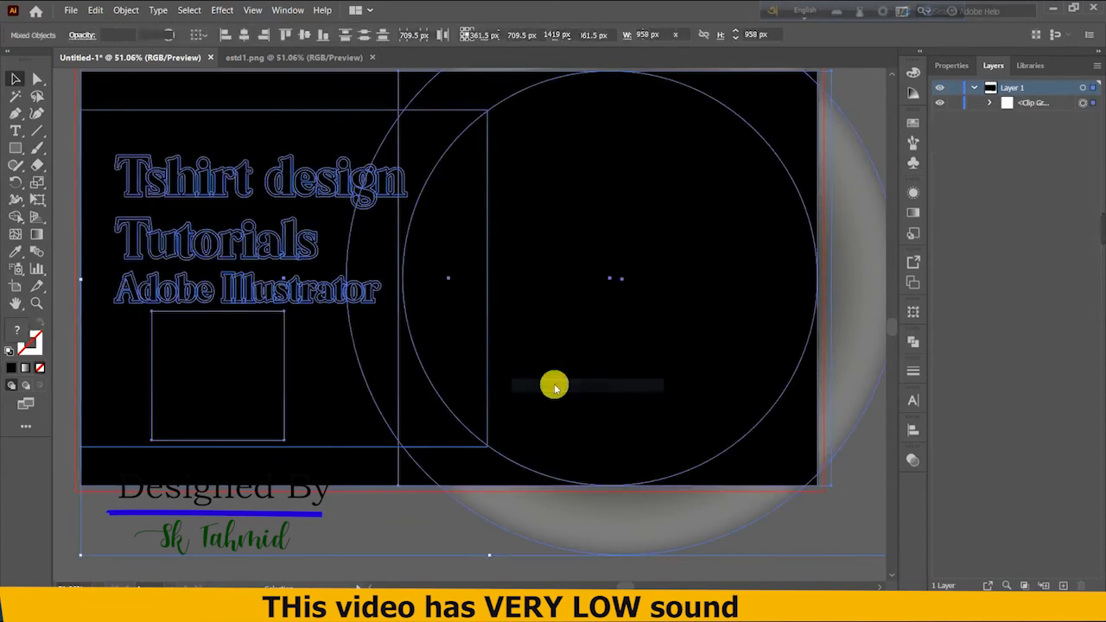
scroll(549, 385, left, 6)
scroll(550, 385, up, 7)
scroll(549, 386, down, 1)
scroll(550, 386, right, 8)
scroll(549, 386, left, 3)
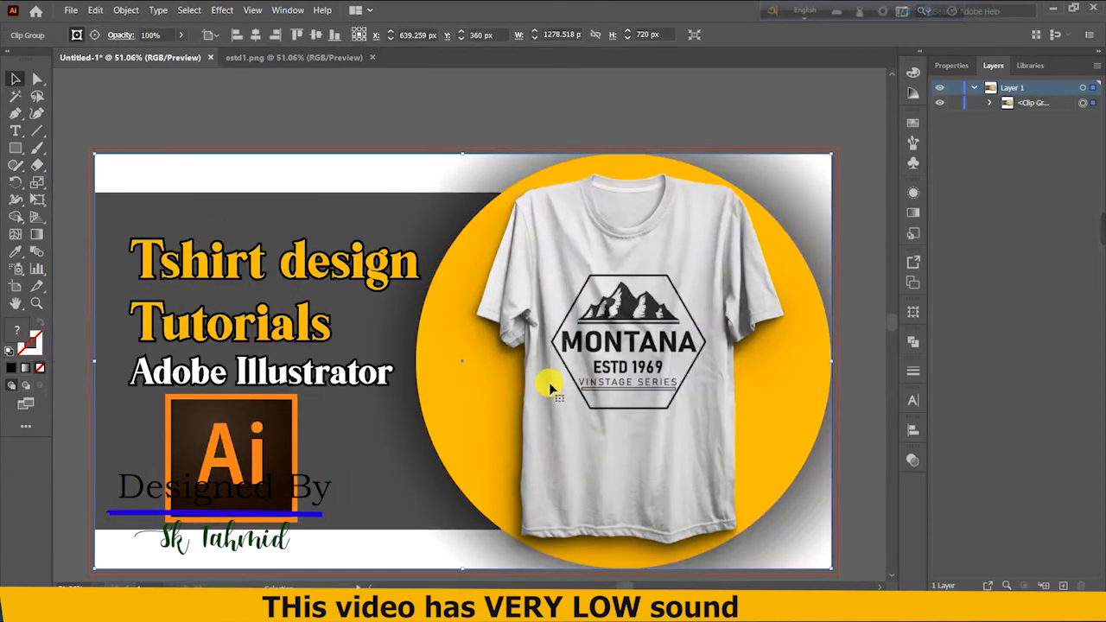
scroll(550, 385, down, 1)
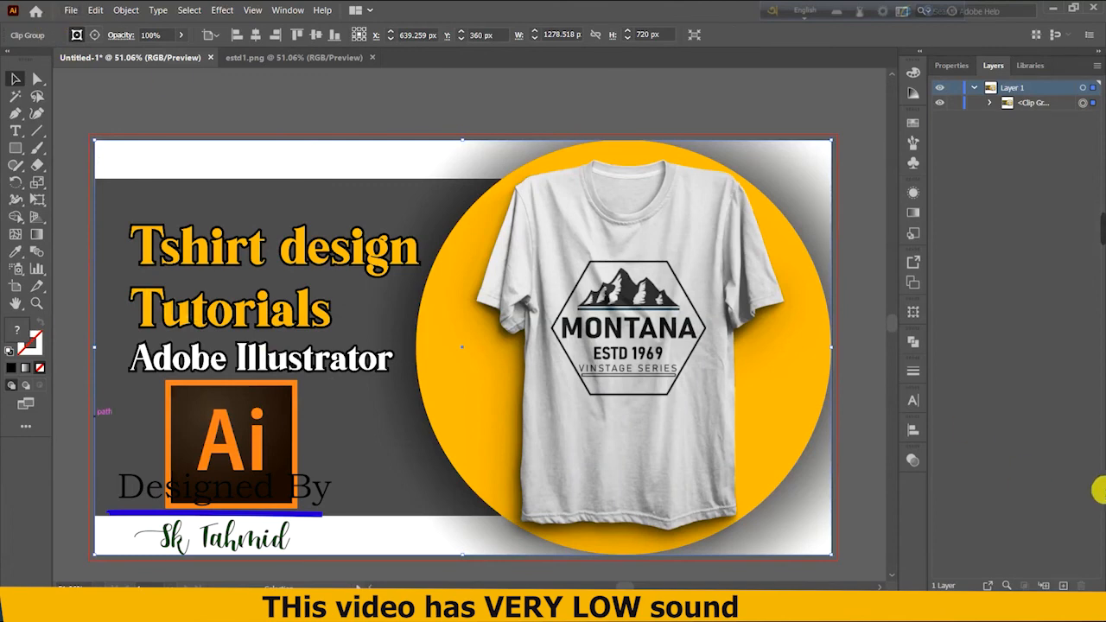